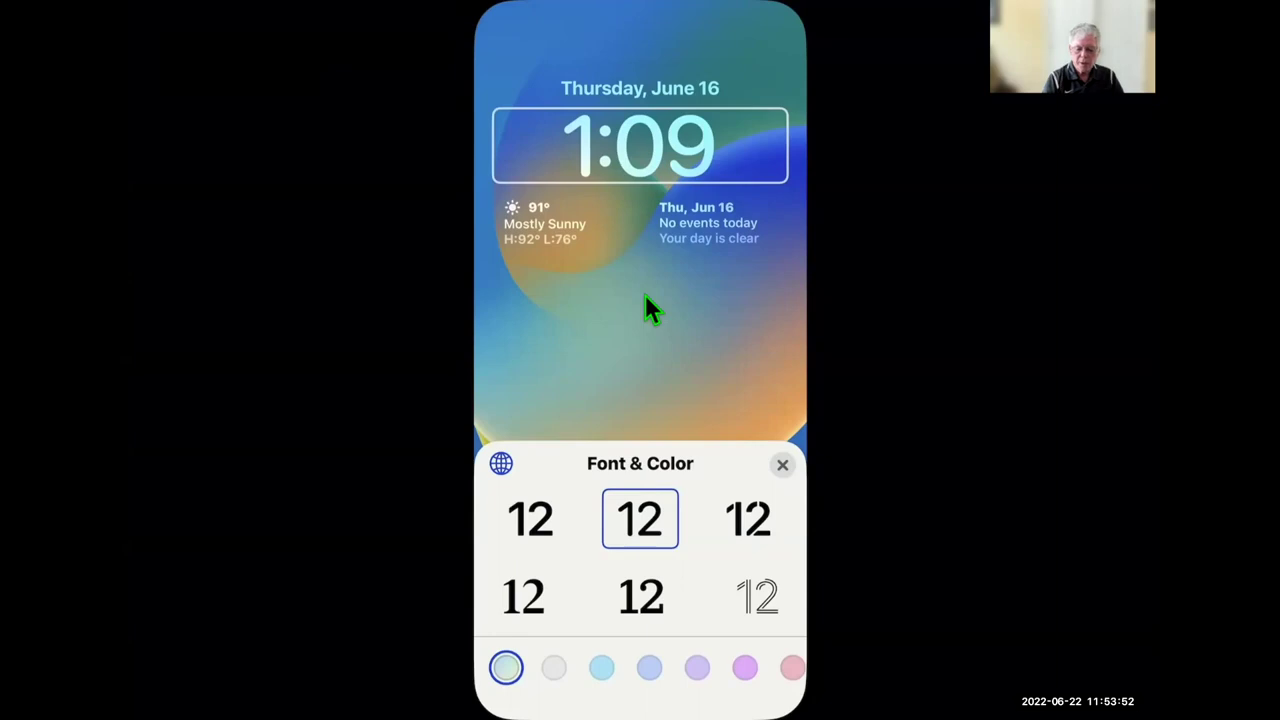
Step: Reopen the lock screen Font & Color screenshot from the WWDC 2022 album and view it full screen before advancing
key("Escape")
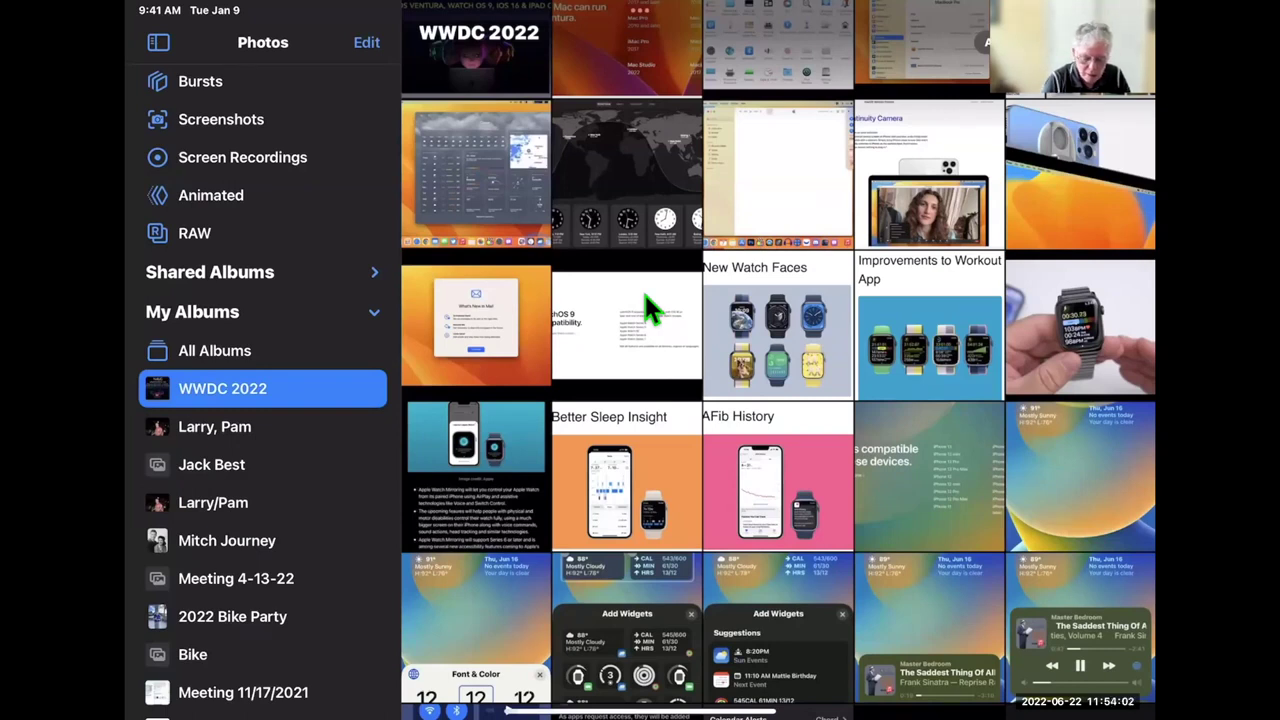
left_click(476, 630)
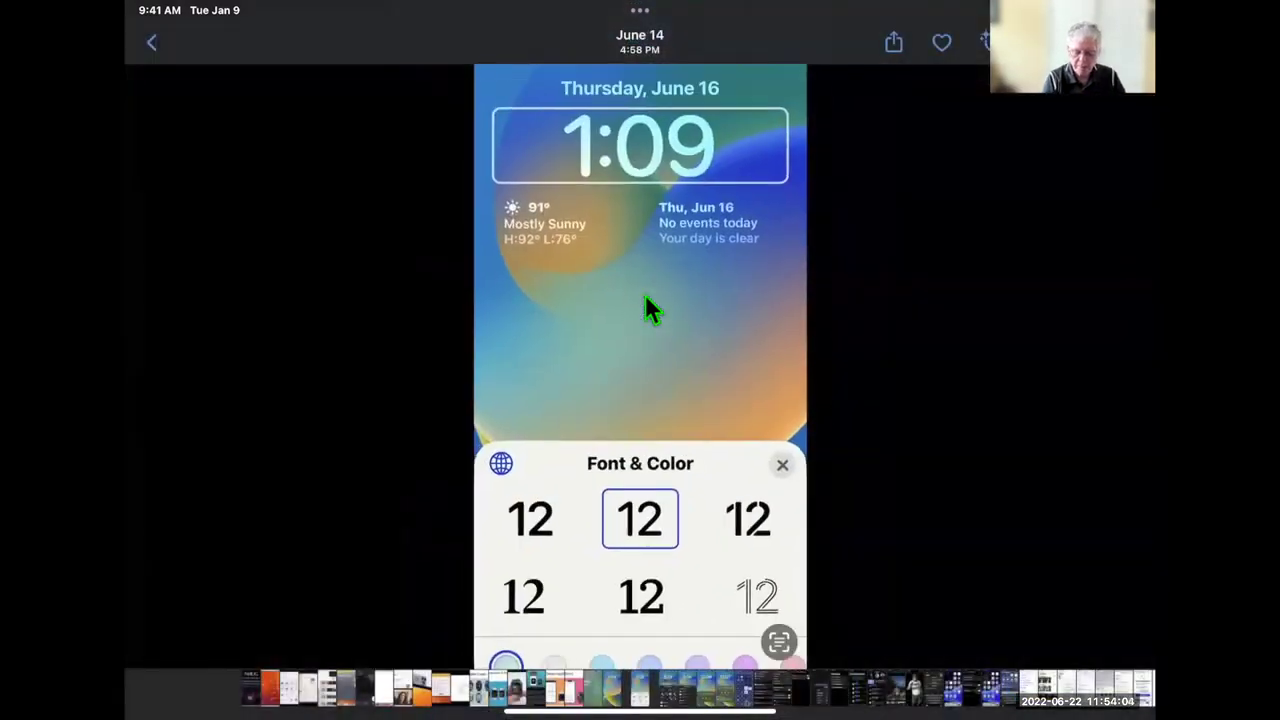
left_click(645, 296)
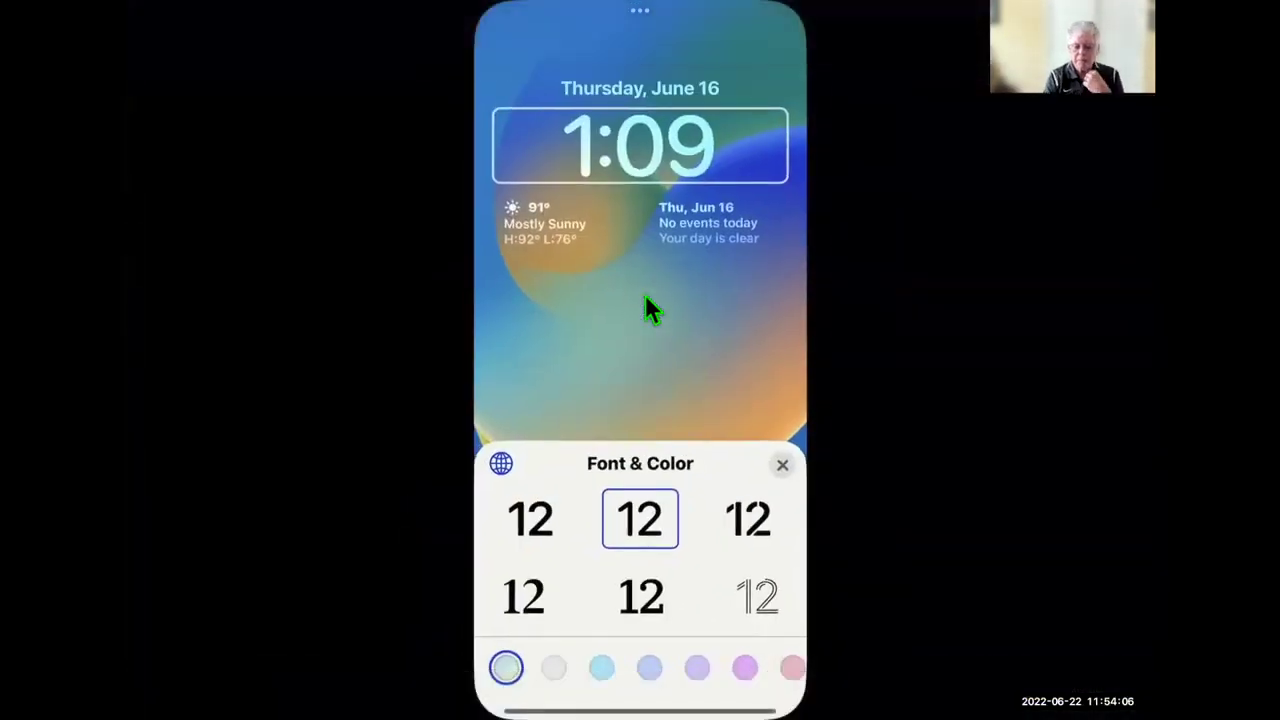
key("Right")
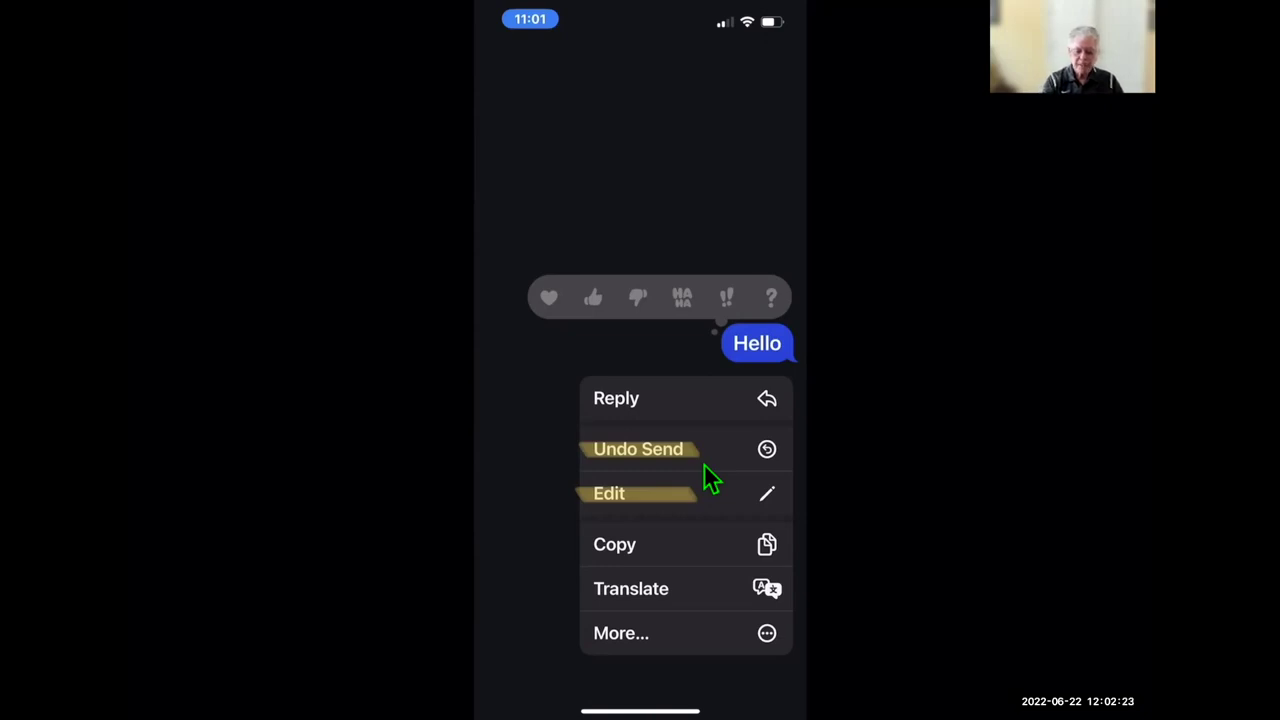
Step: Examine the iOS 16 screenshots on Messages editing and Mark as Unread, photo subject lifting, and filtering fields when sharing a contact
key("Right")
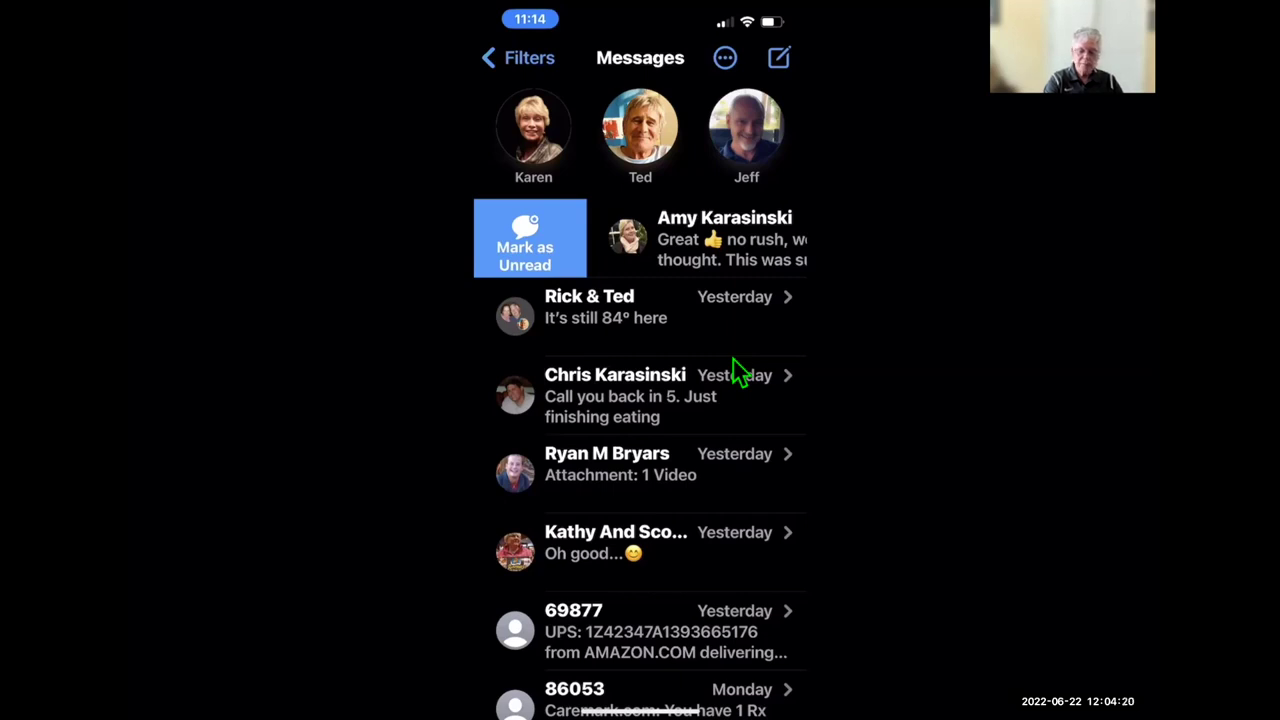
key("Escape")
left_click(735, 370)
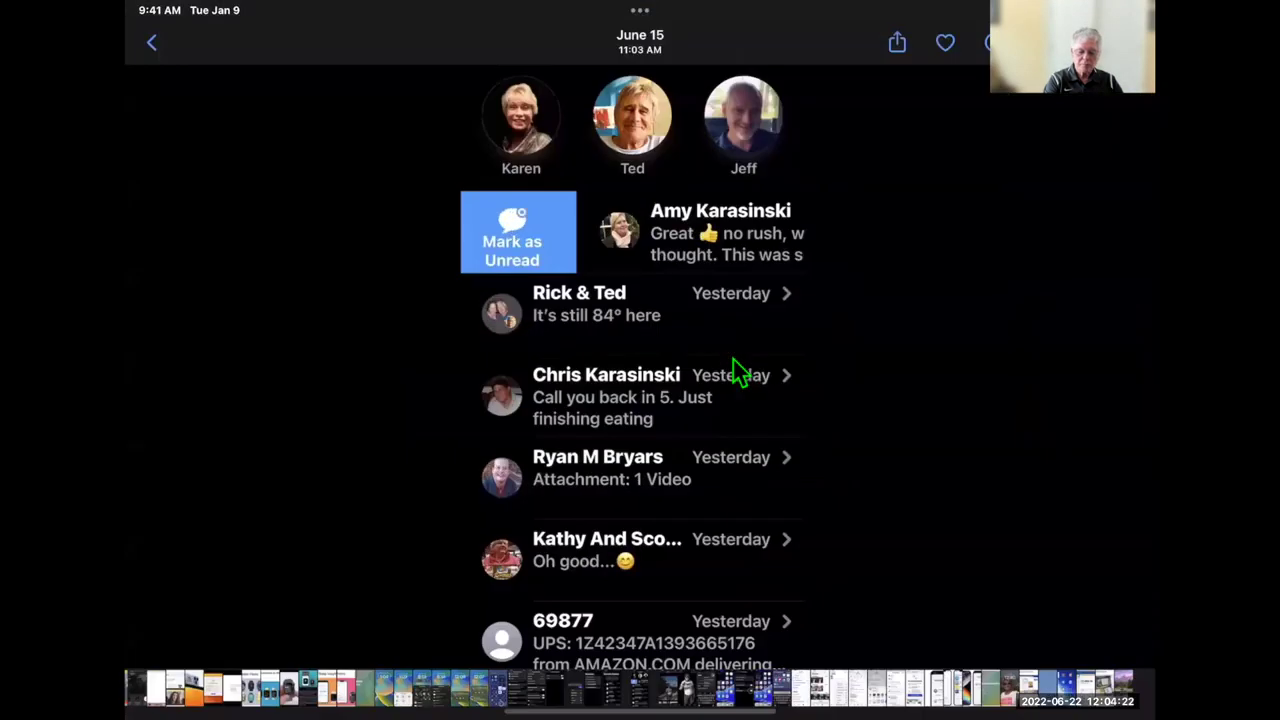
key("Right")
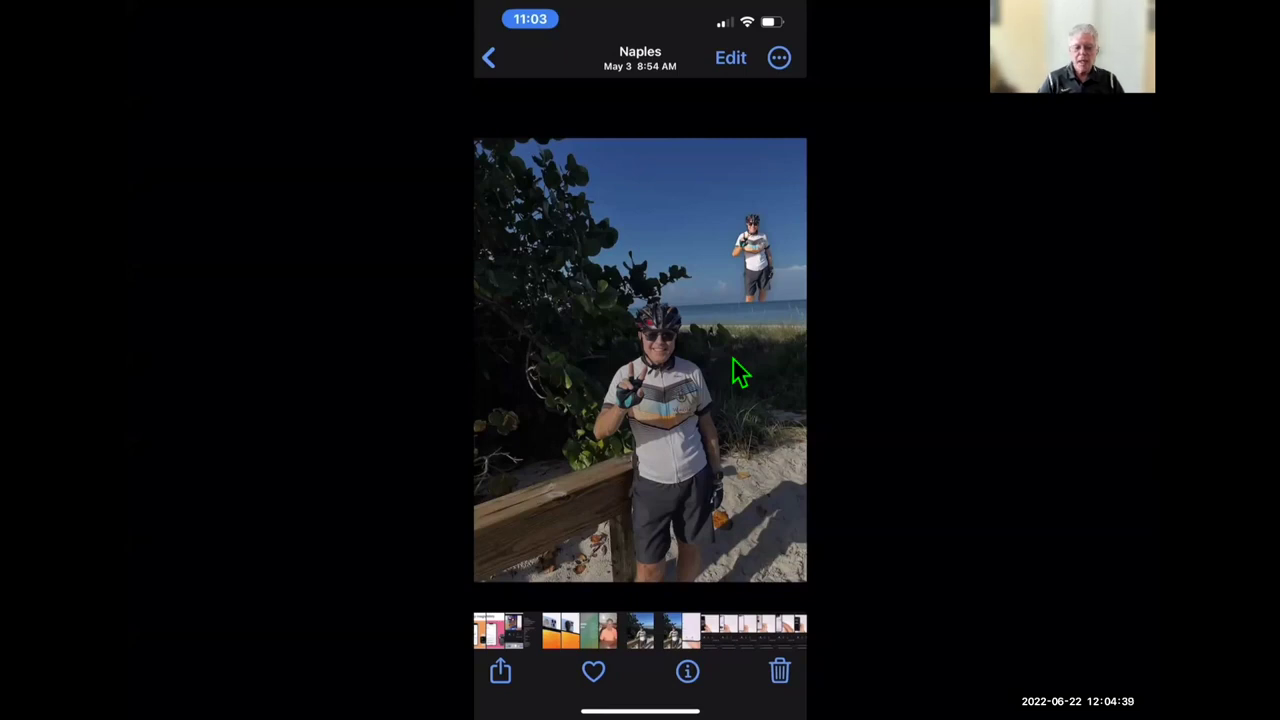
left_click(754, 262)
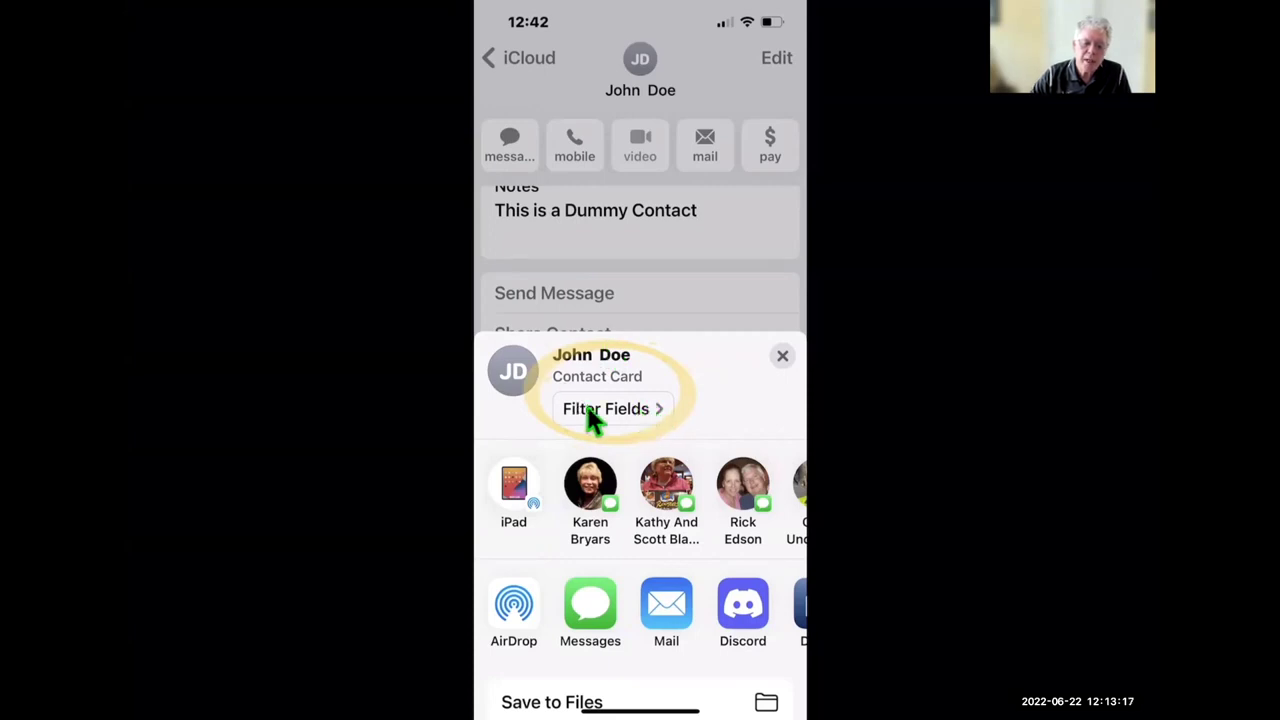
left_click(630, 418)
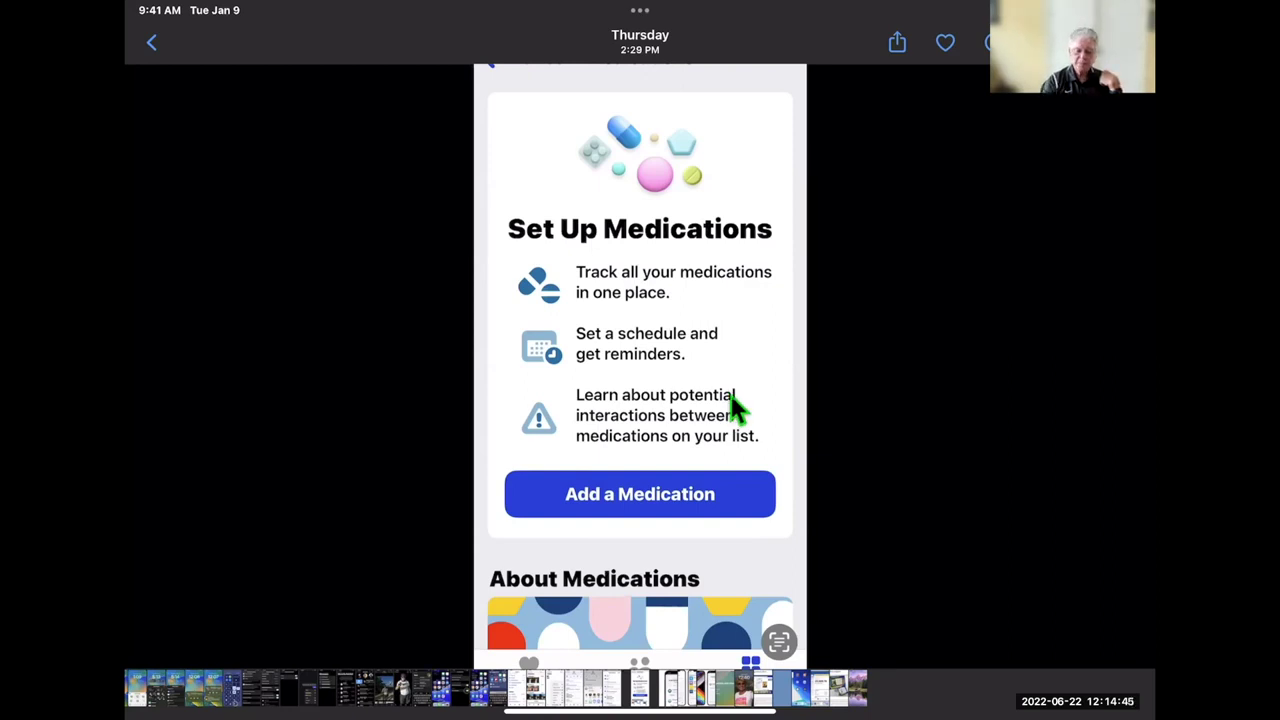
Step: Examine the screenshots on Health medications, iPadOS compatibility, Stage Manager and external display support
key("Right")
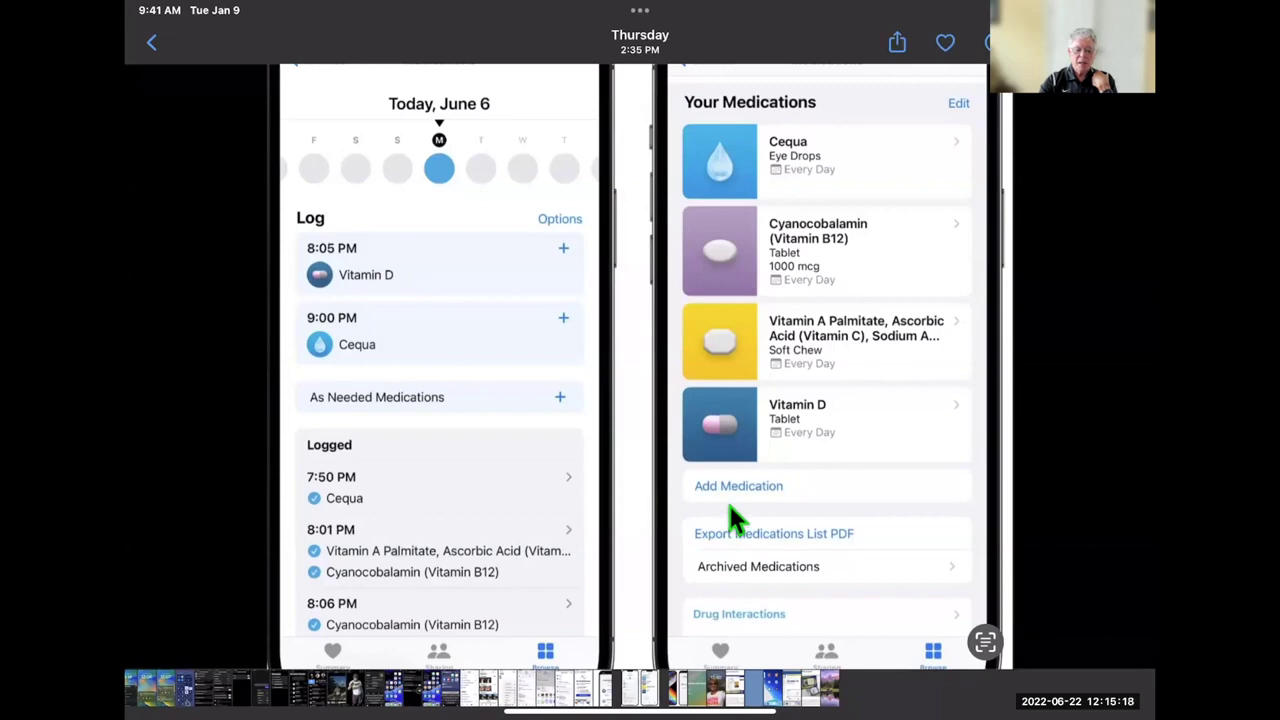
key("Right")
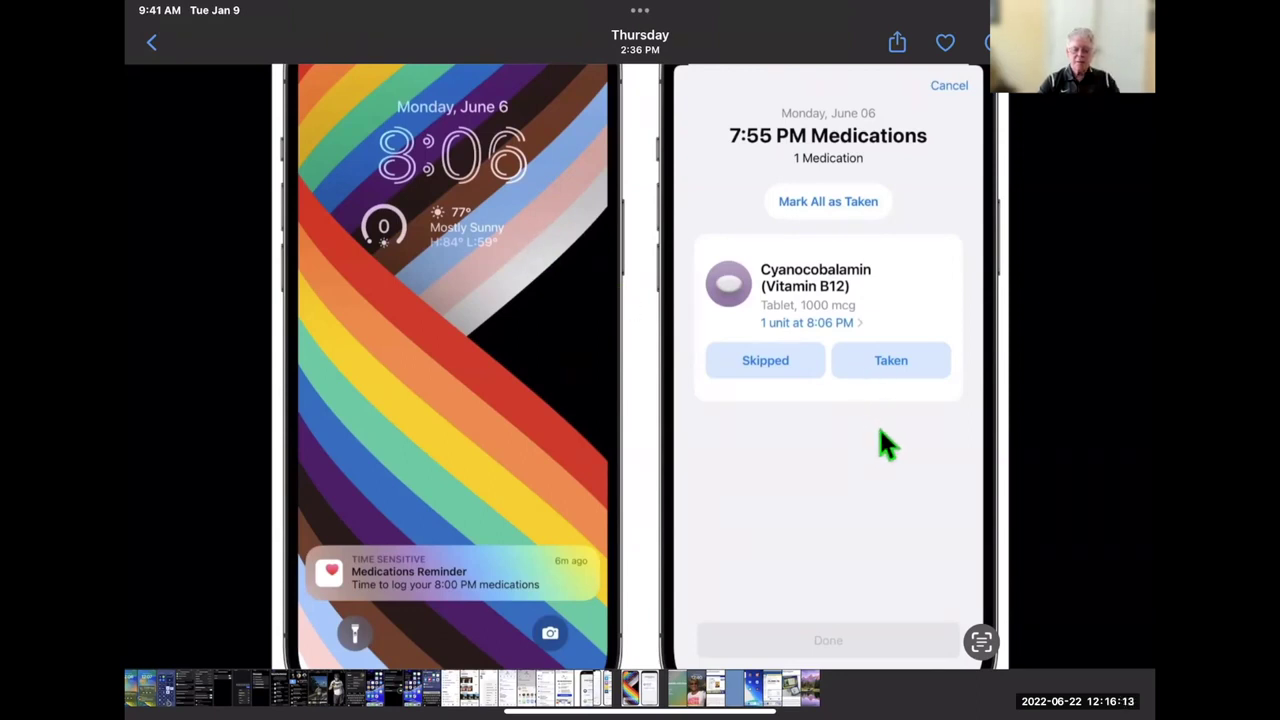
key("Right")
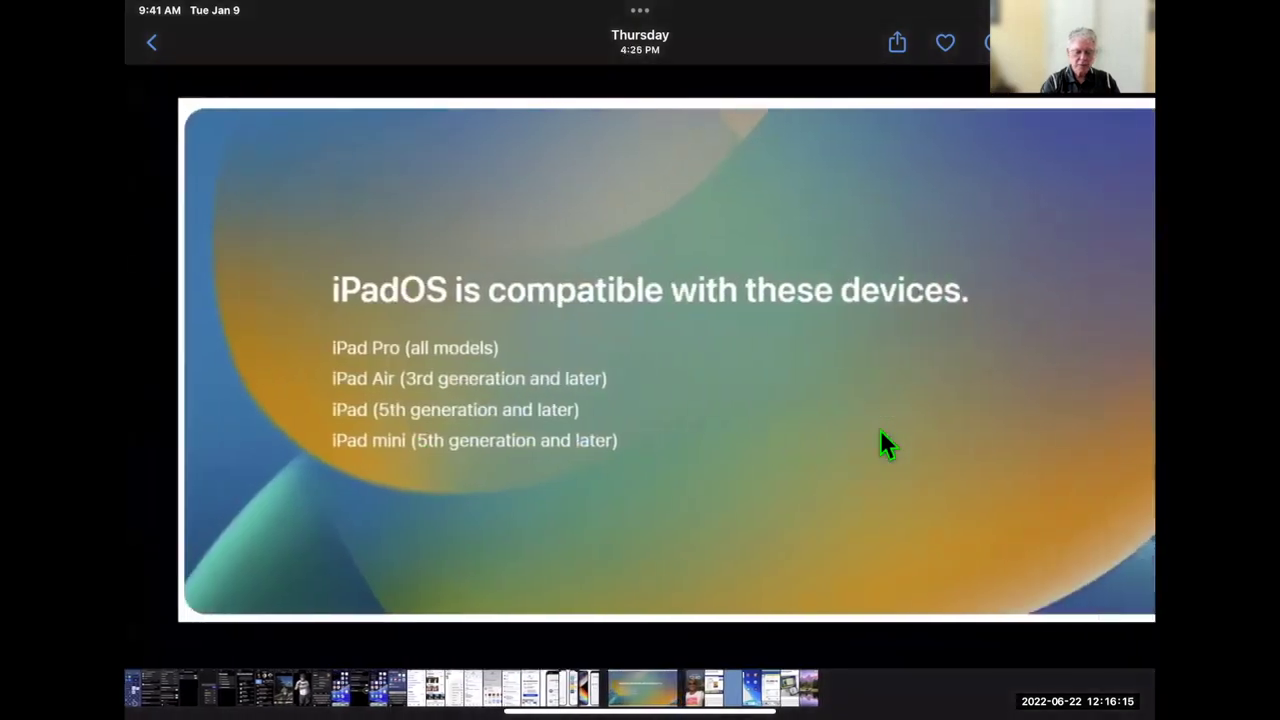
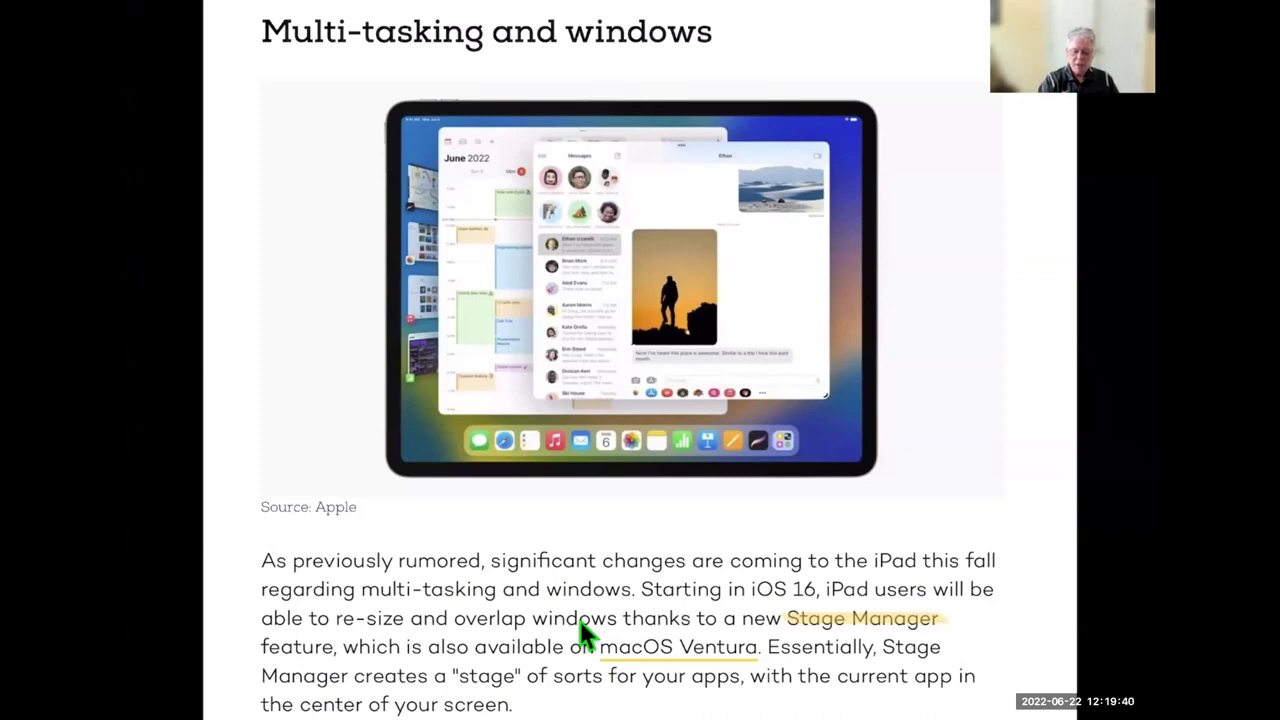
key("alt+Tab")
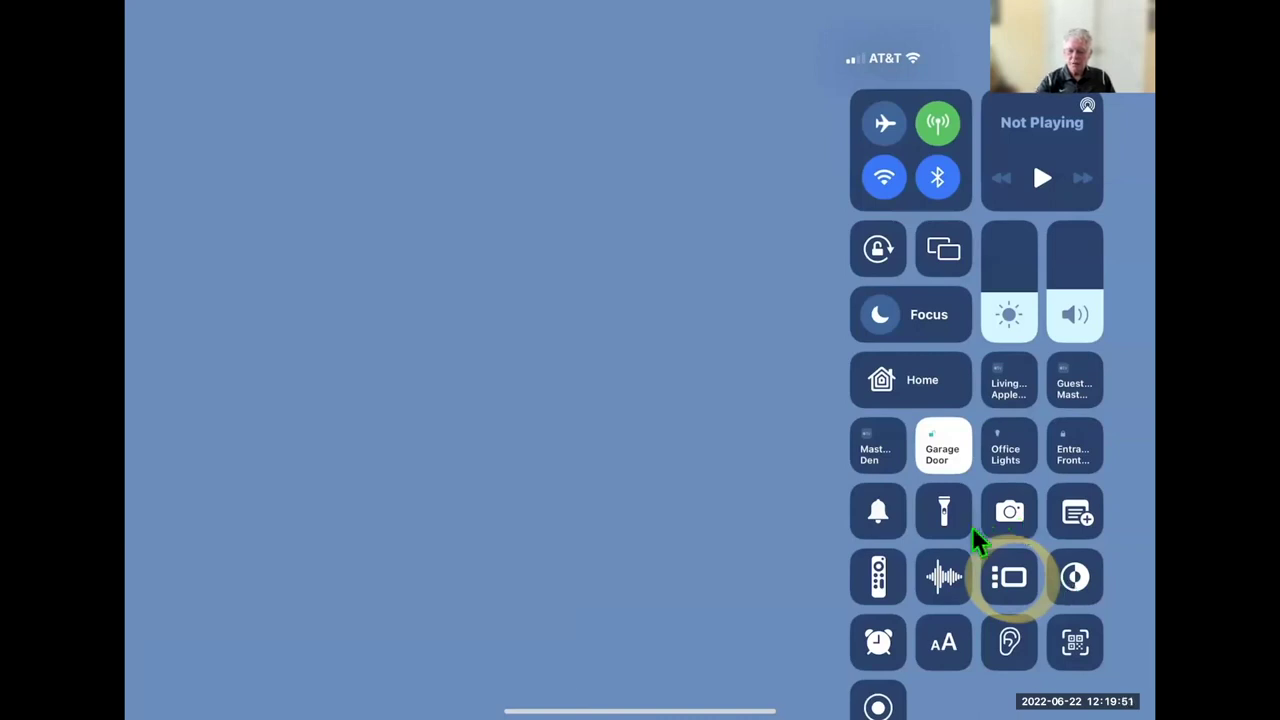
left_click(1010, 590)
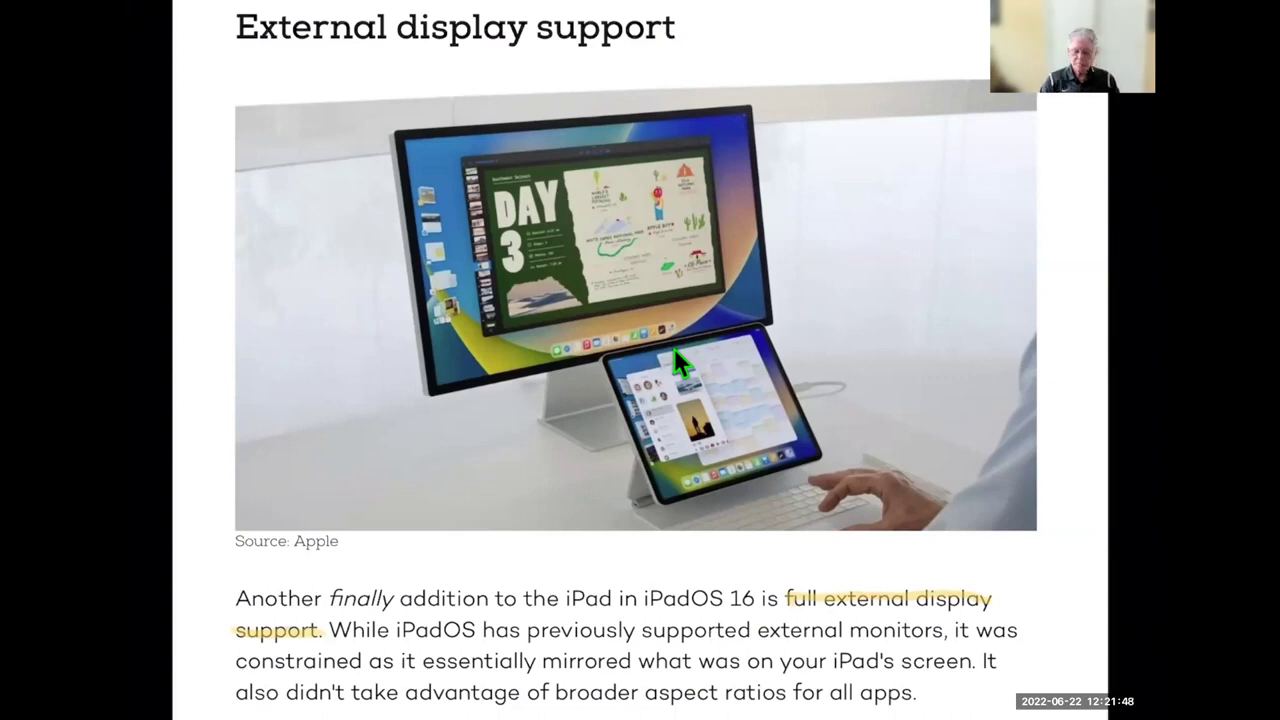
key("Right")
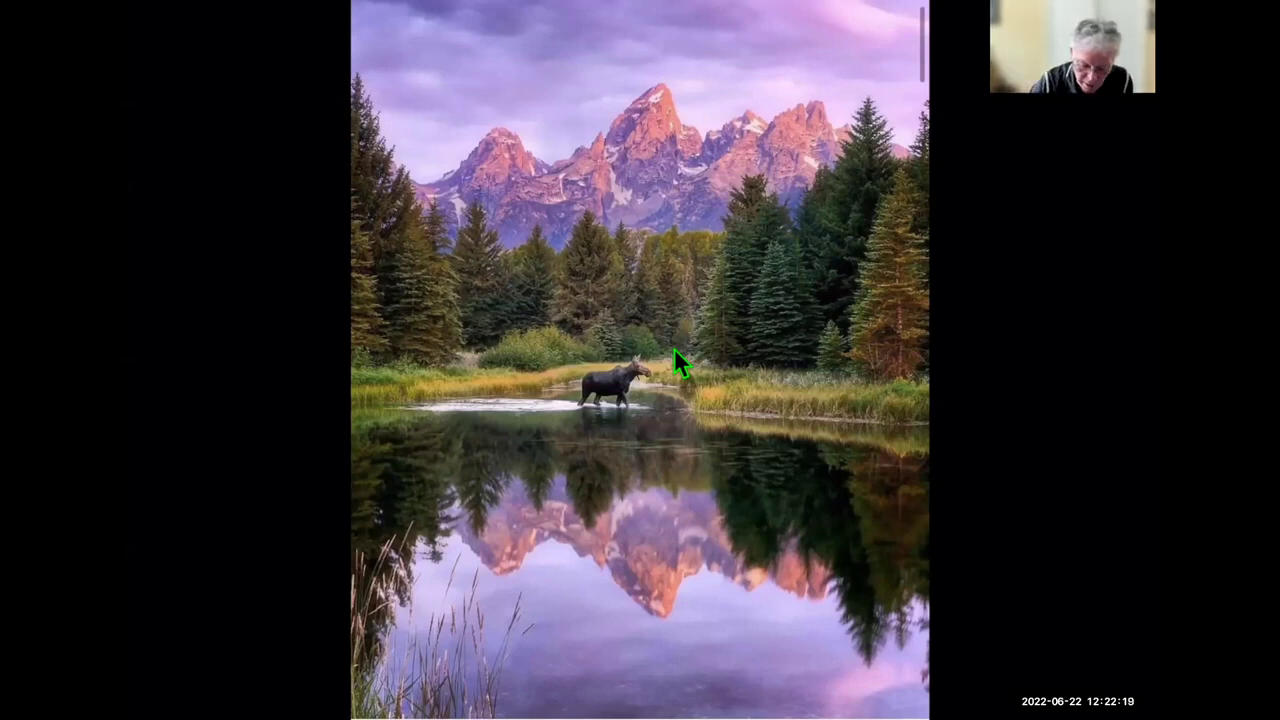
Step: Switch to Messages and send "Hello" in the first pinned conversation
key("super+h")
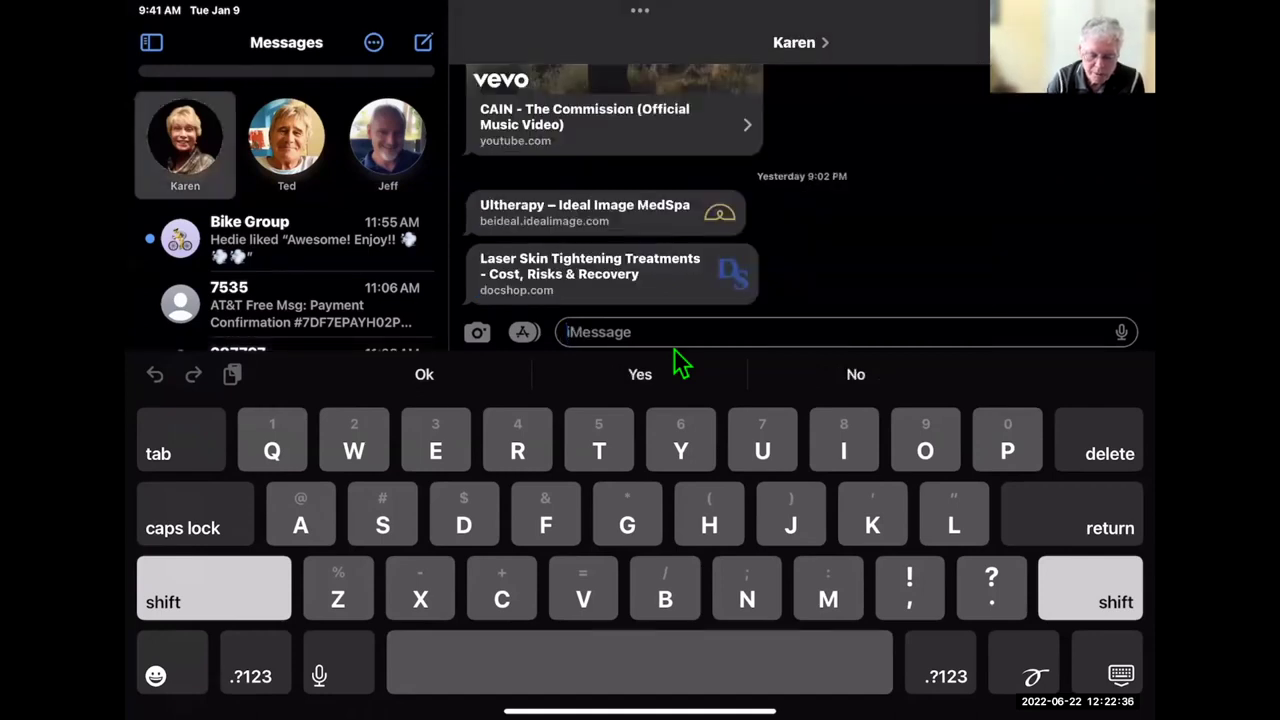
type("H")
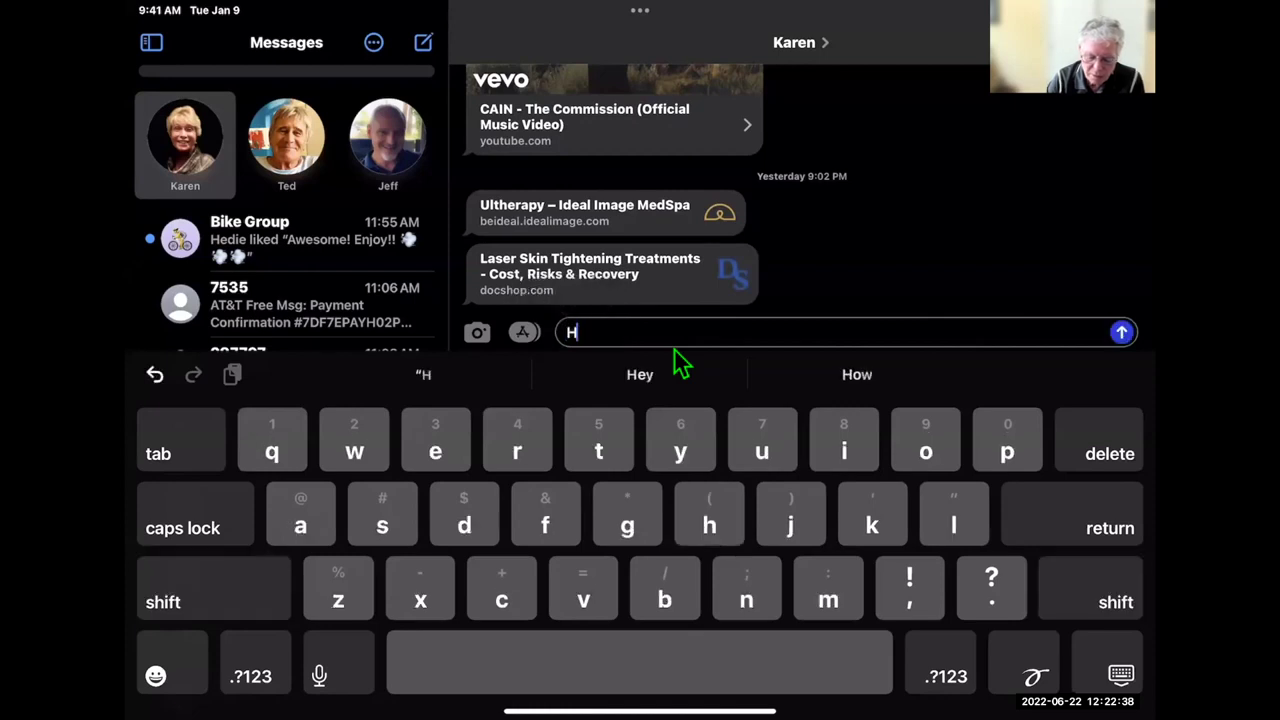
type("ello")
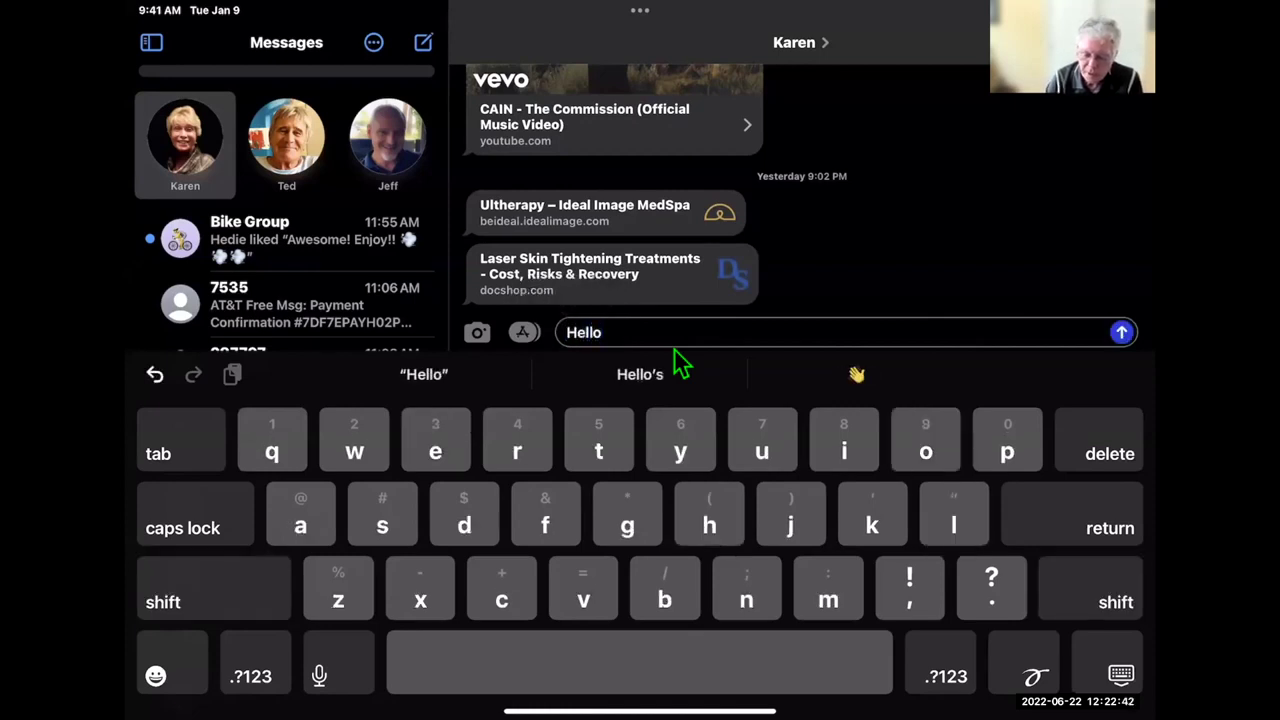
key("Return")
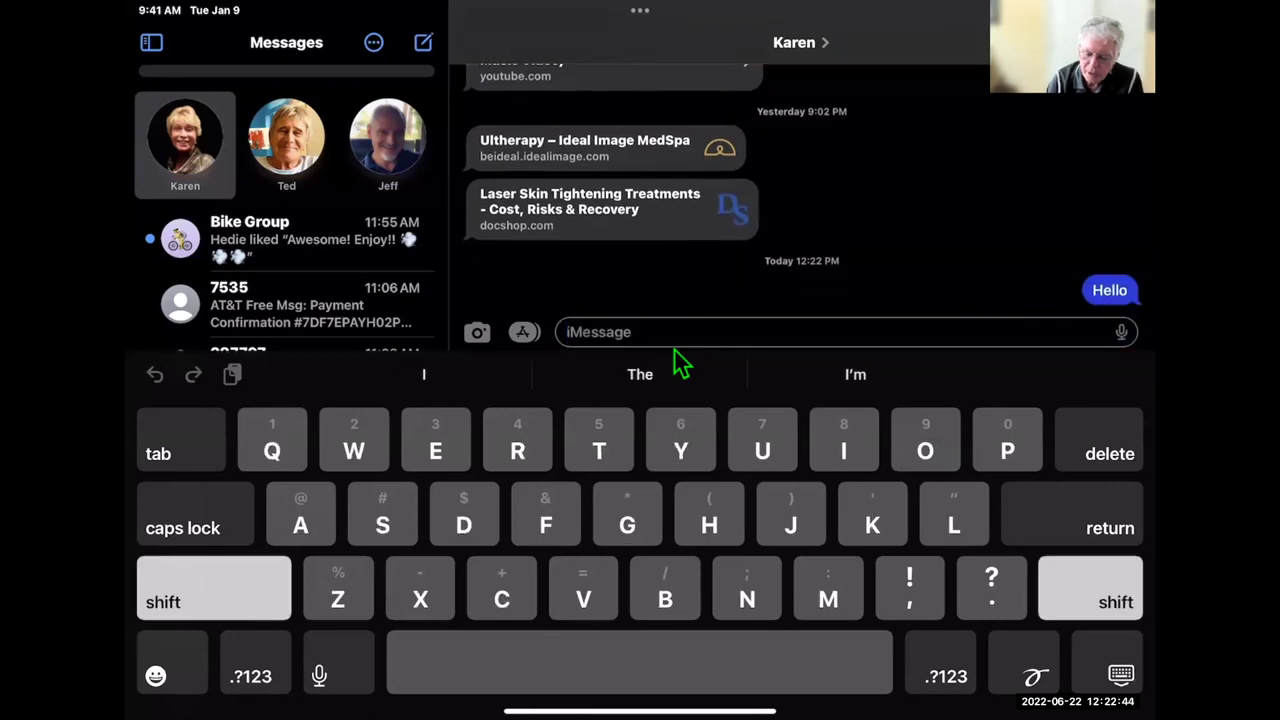
Step: Edit the sent "Hello" message to read "Hello how r u?" and submit the change
left_click(674, 348)
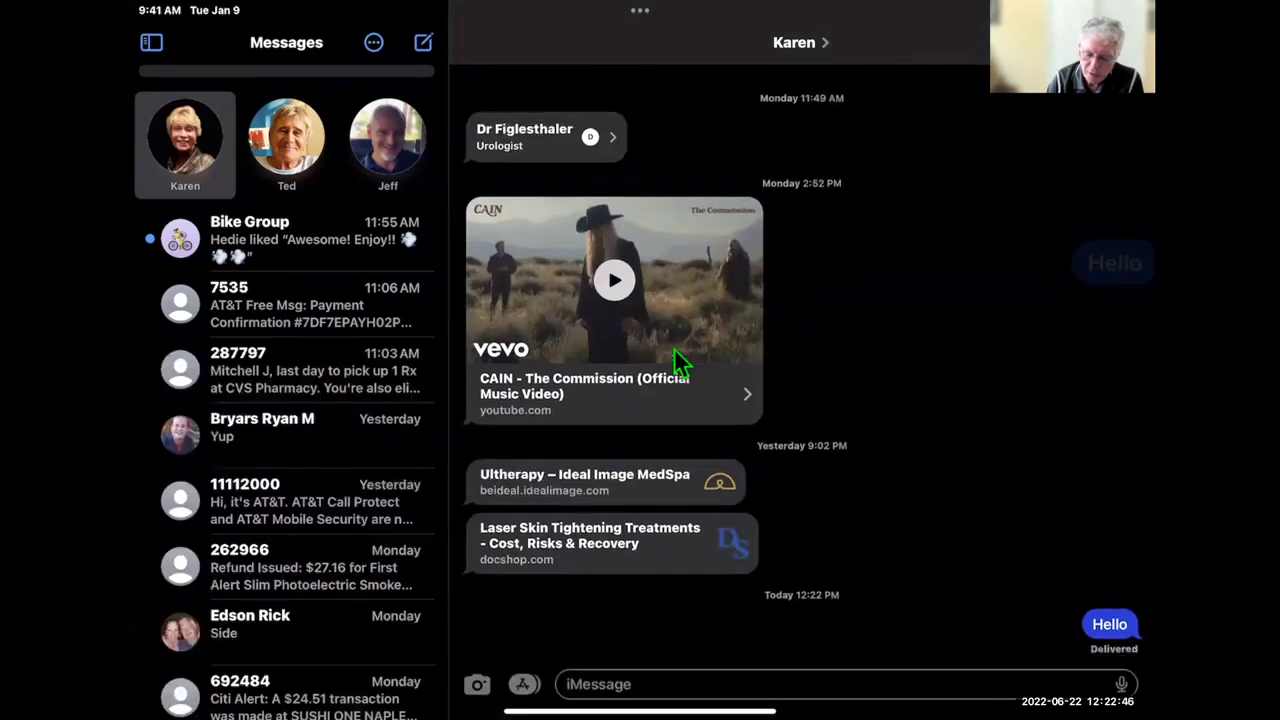
left_click(1109, 624)
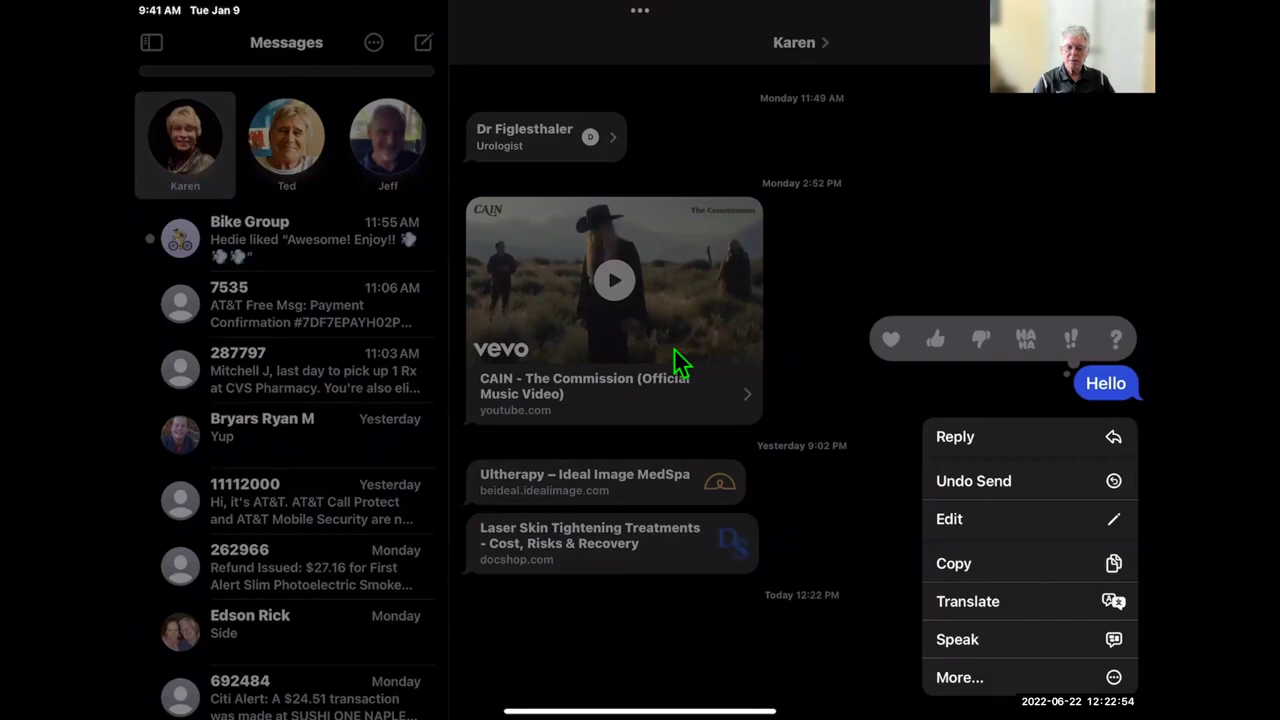
left_click(949, 519)
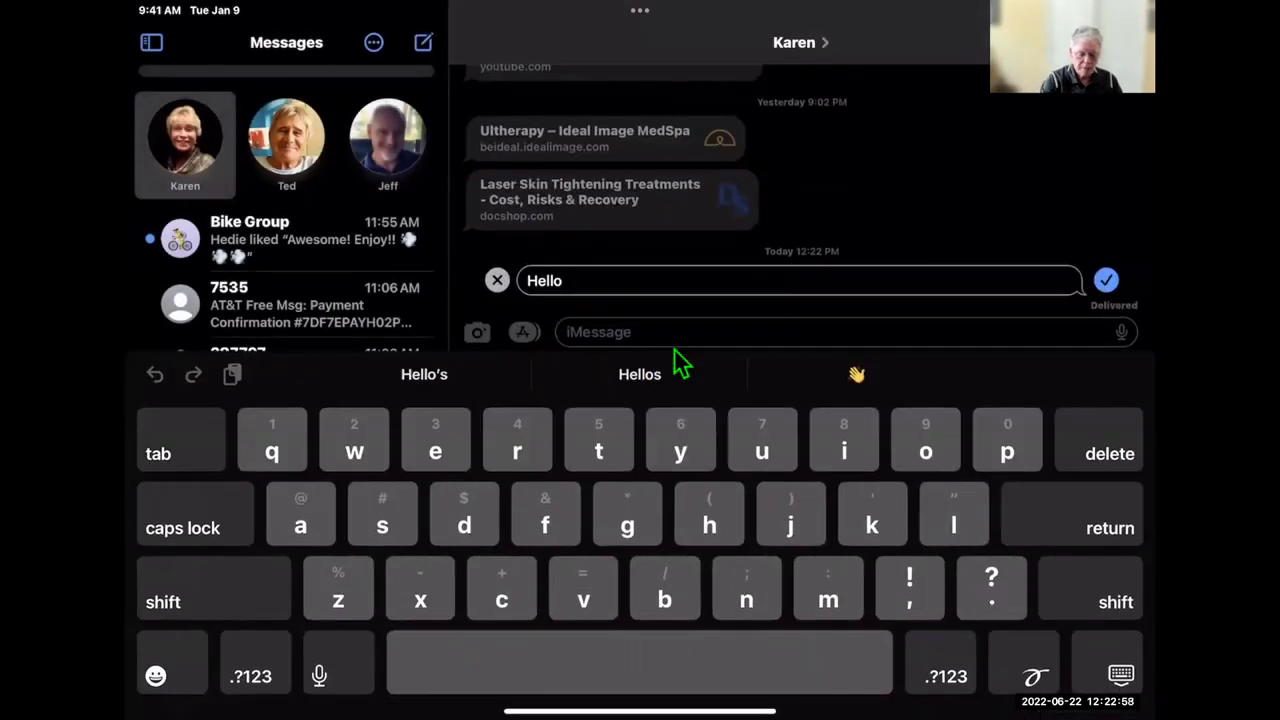
type("how")
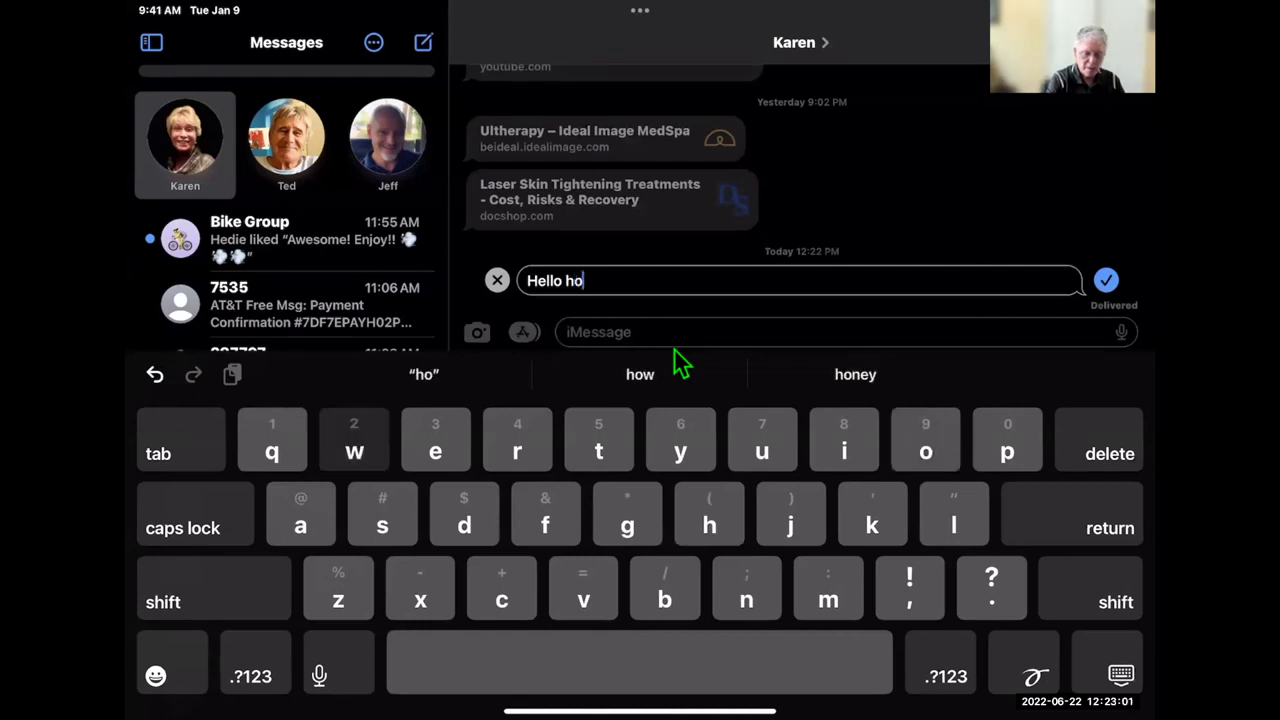
type(" r ")
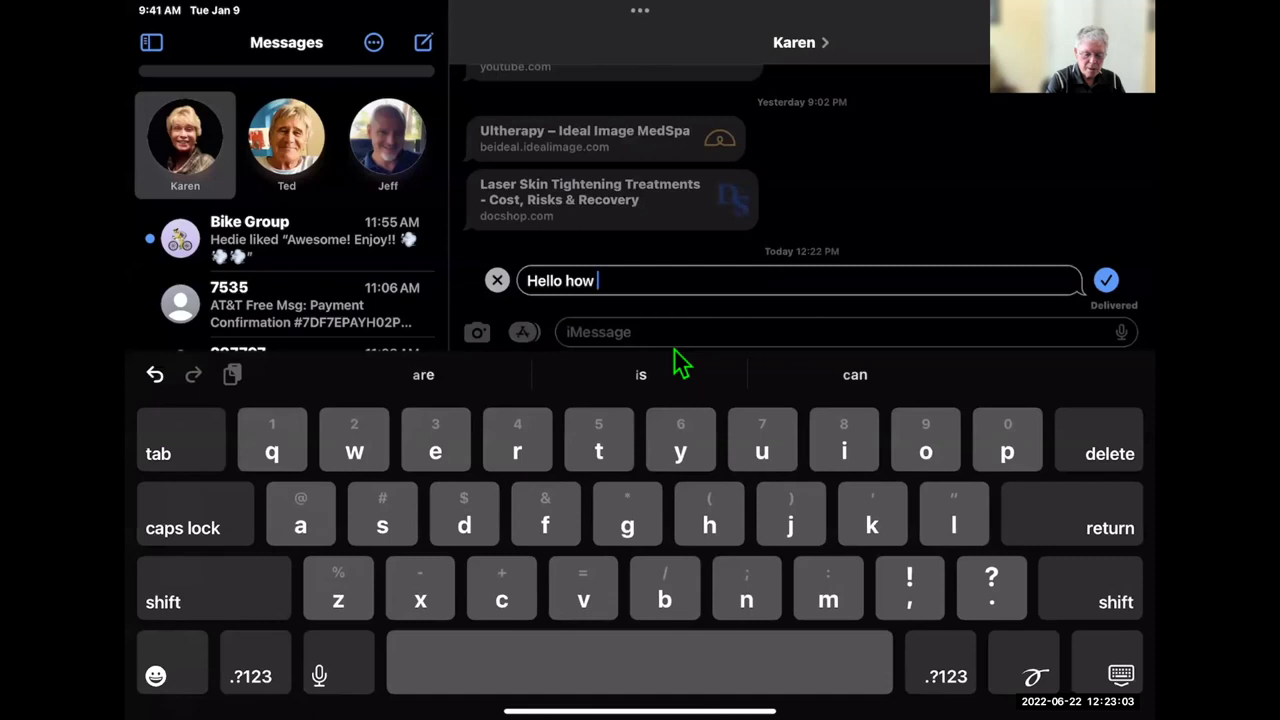
type("u?")
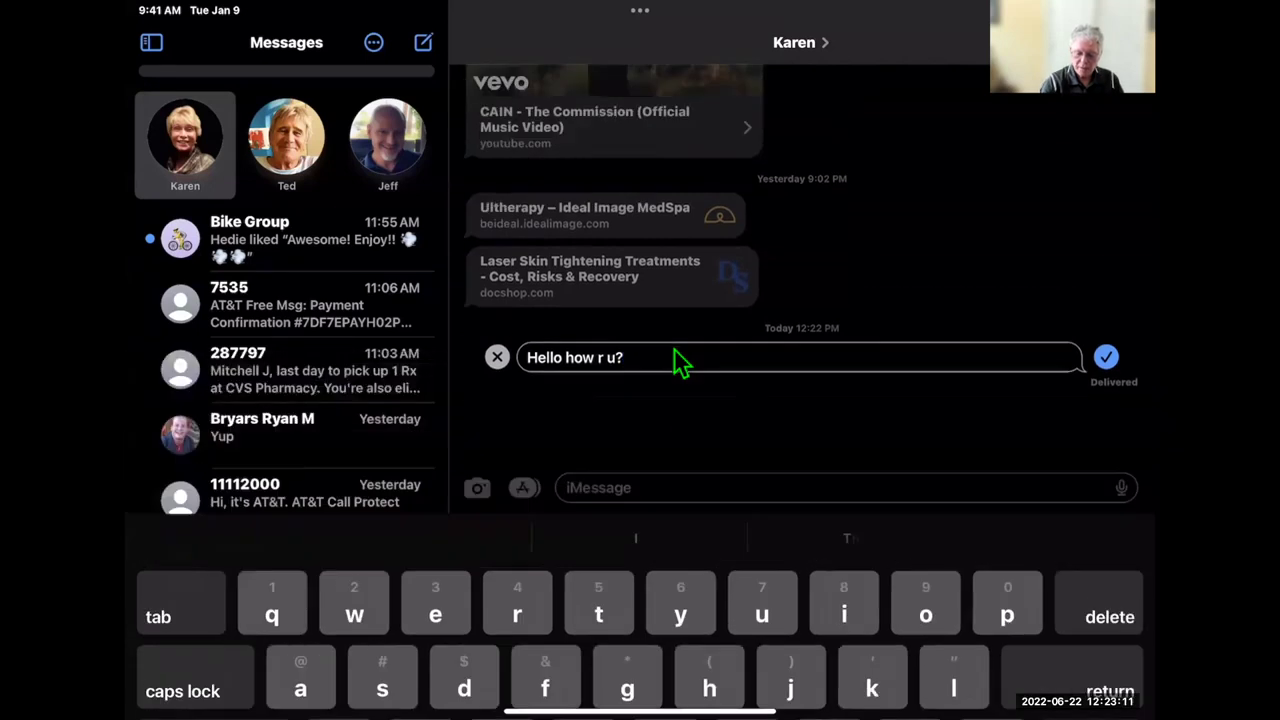
key("Return")
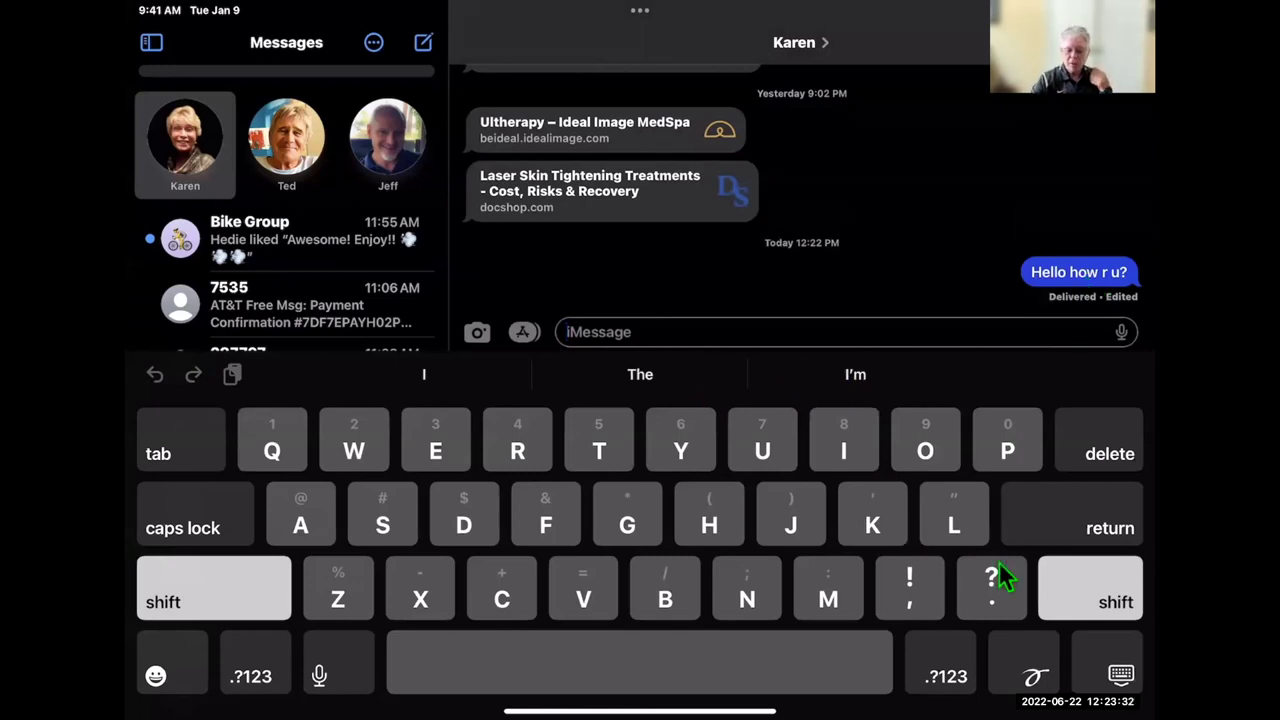
Step: Unsend the edited "Hello how r u?" message and return to the home screen
right_click(1078, 272)
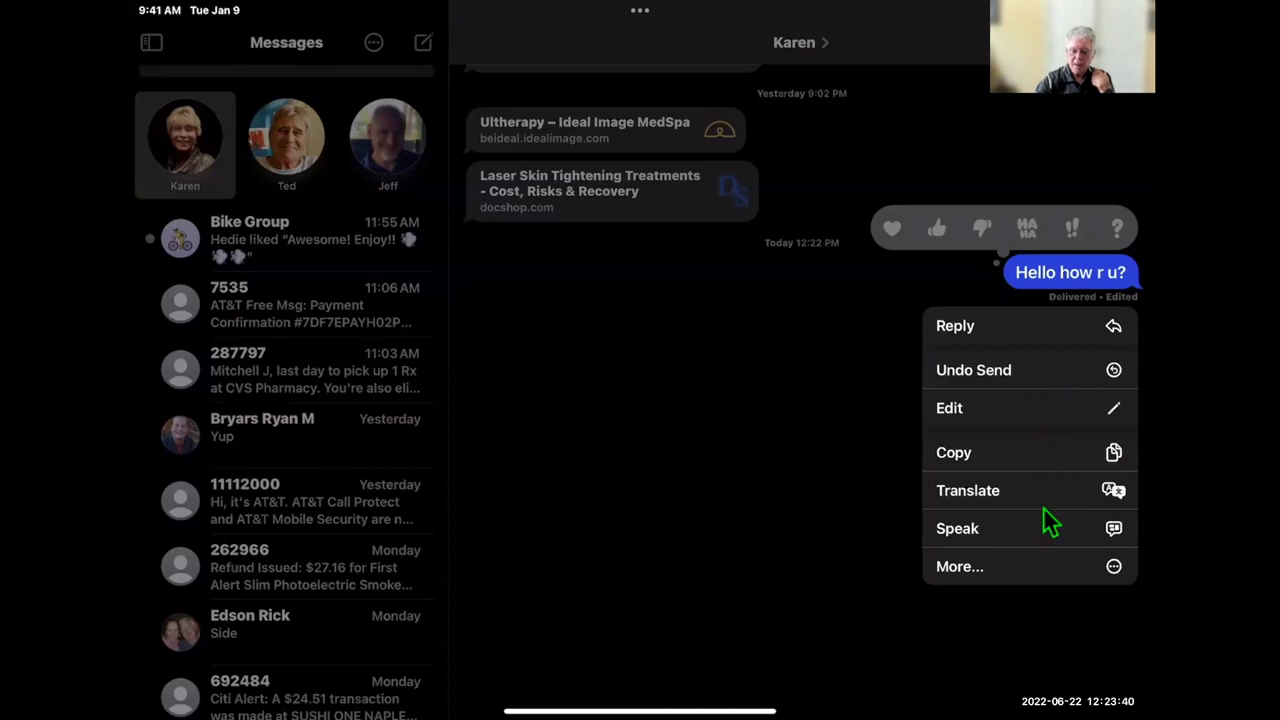
left_click(973, 369)
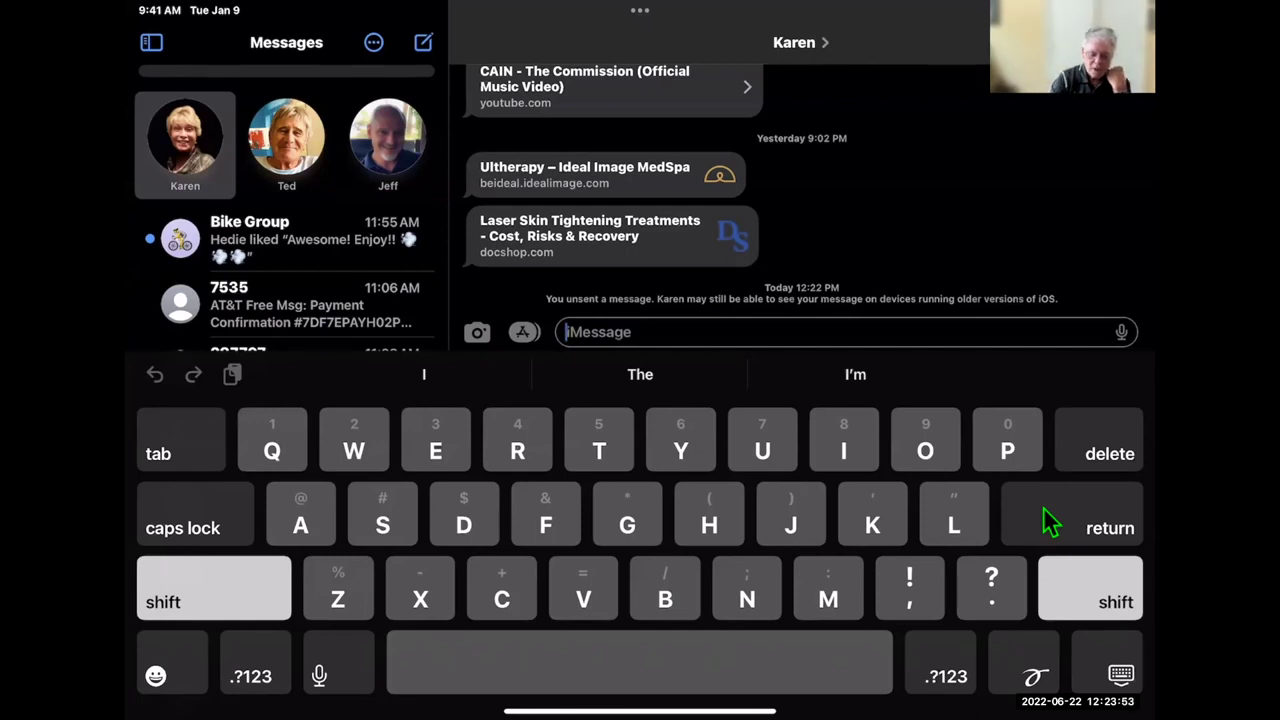
key("super+h")
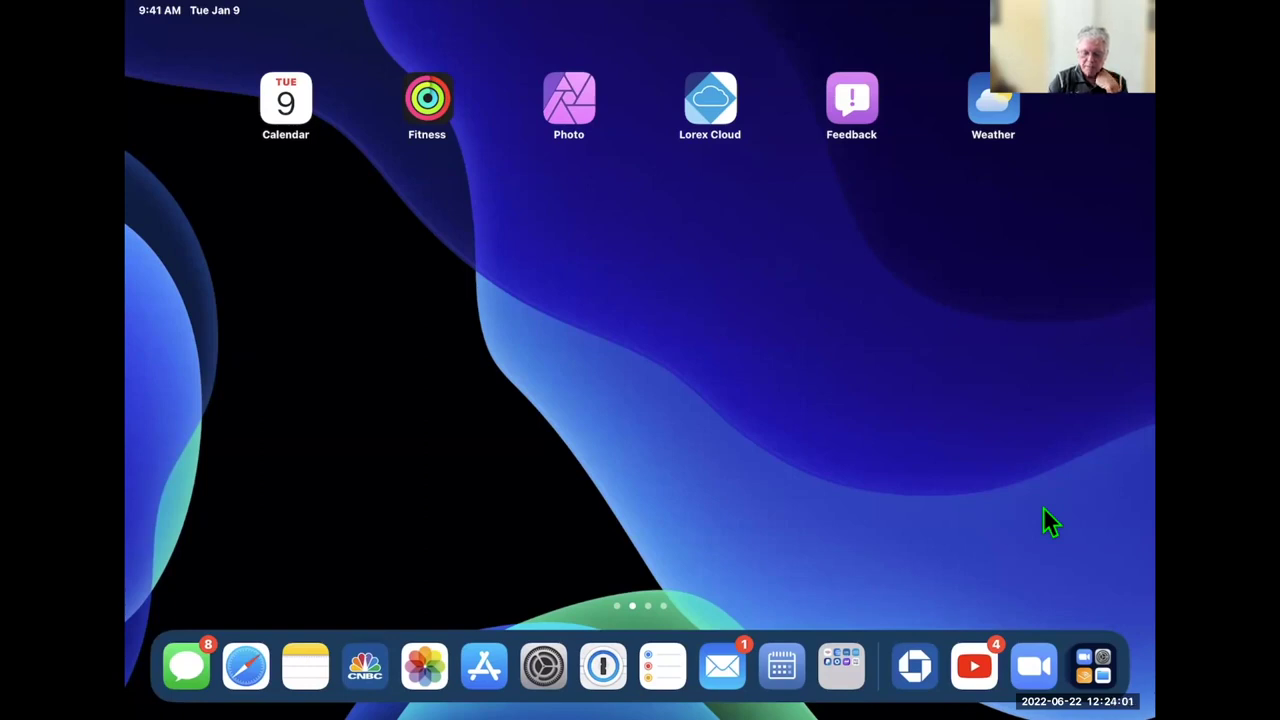
Step: Switch to Mail, start a new email and address it to the sender's own contact
left_click(722, 665)
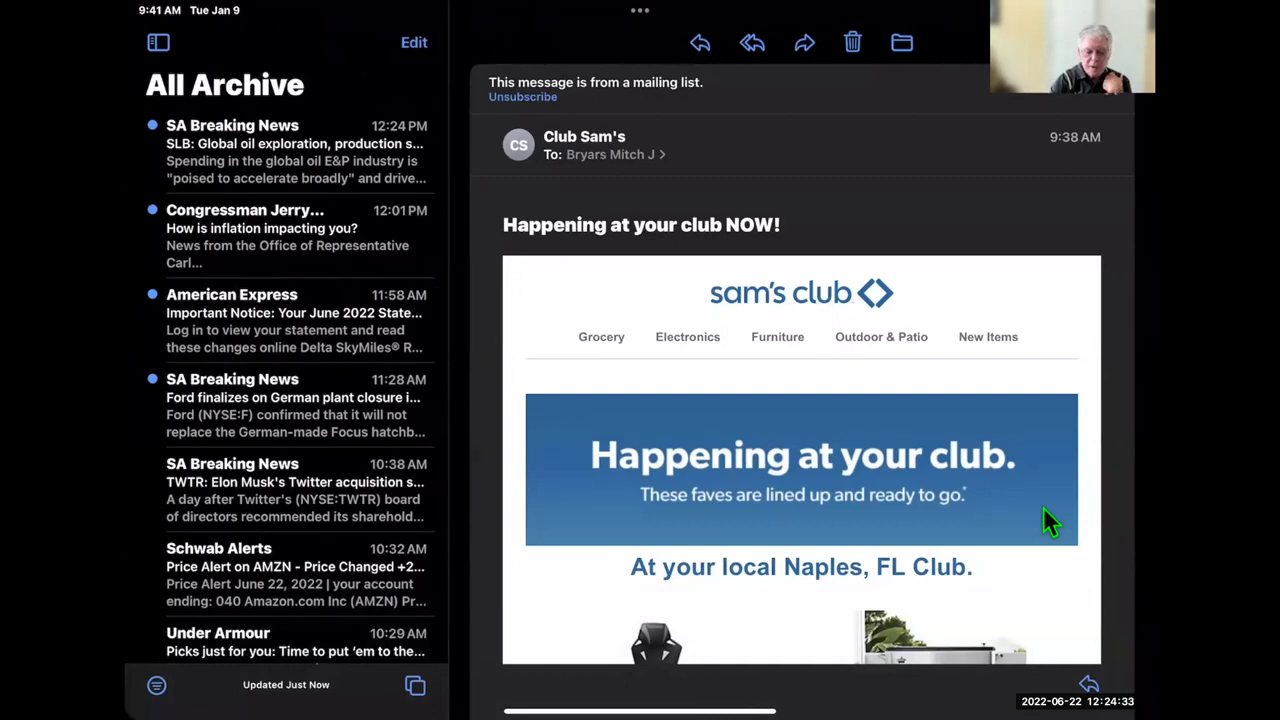
key("super+n")
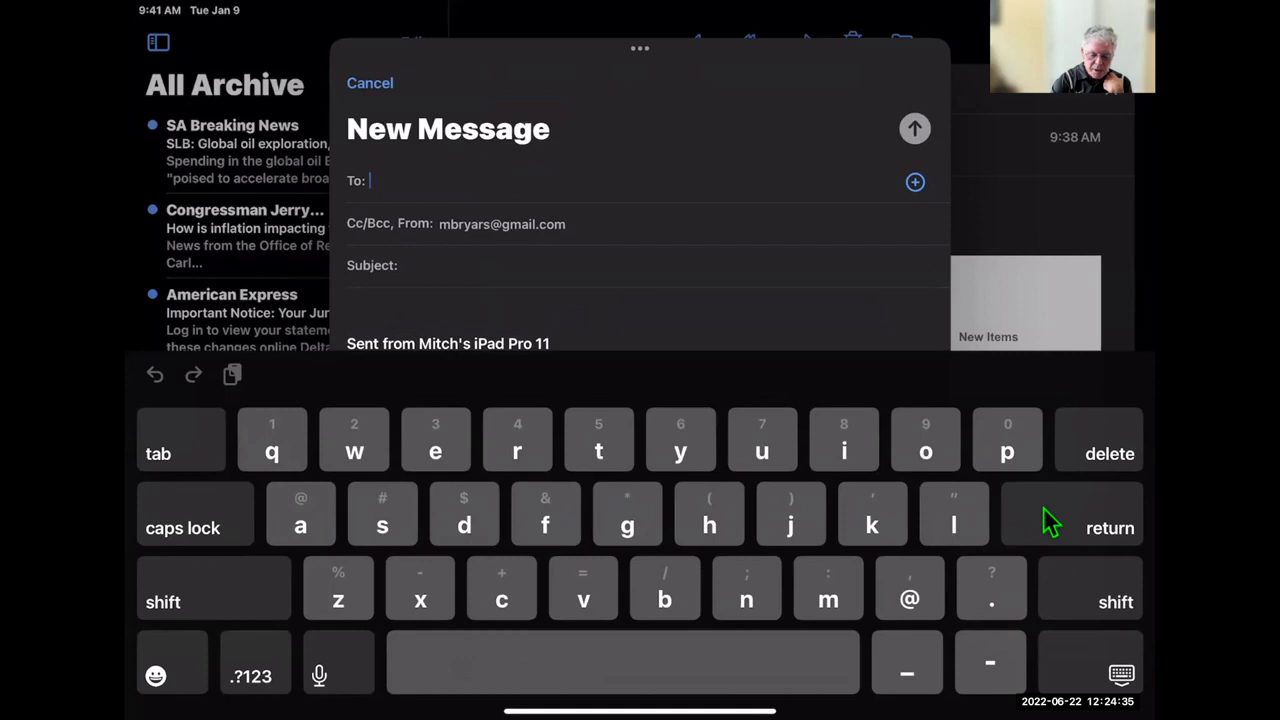
type("mi")
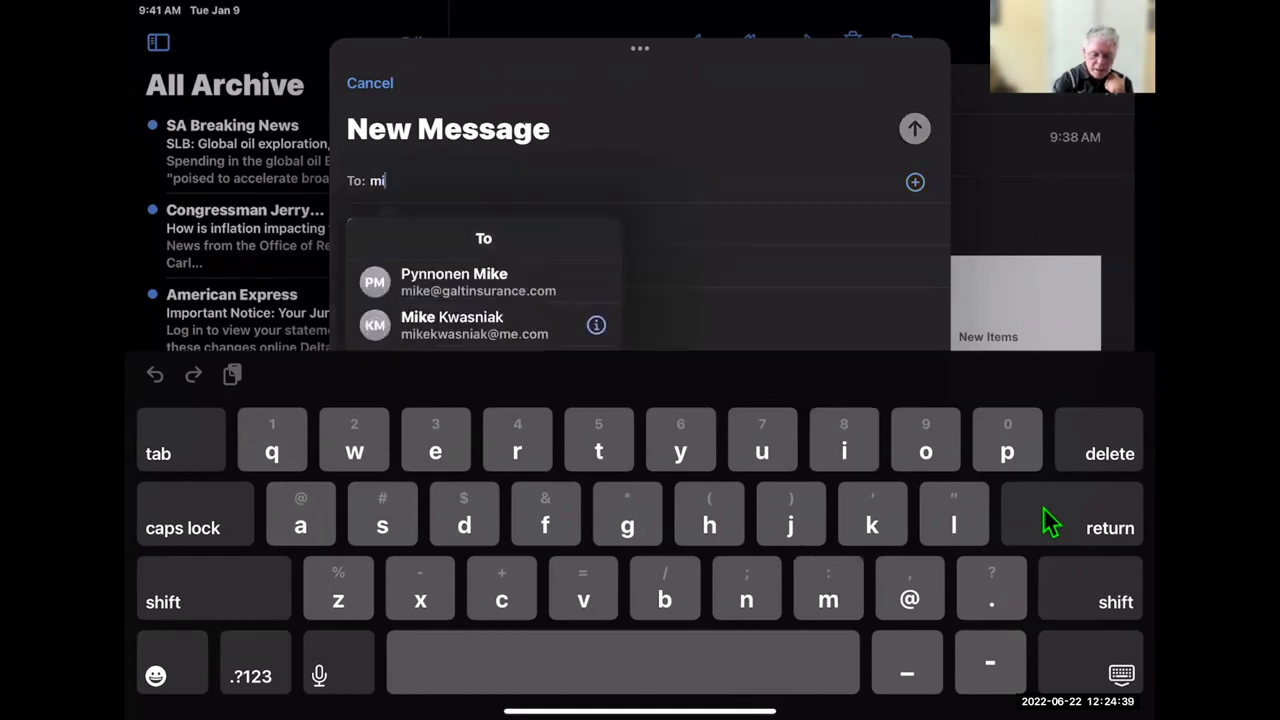
type("t")
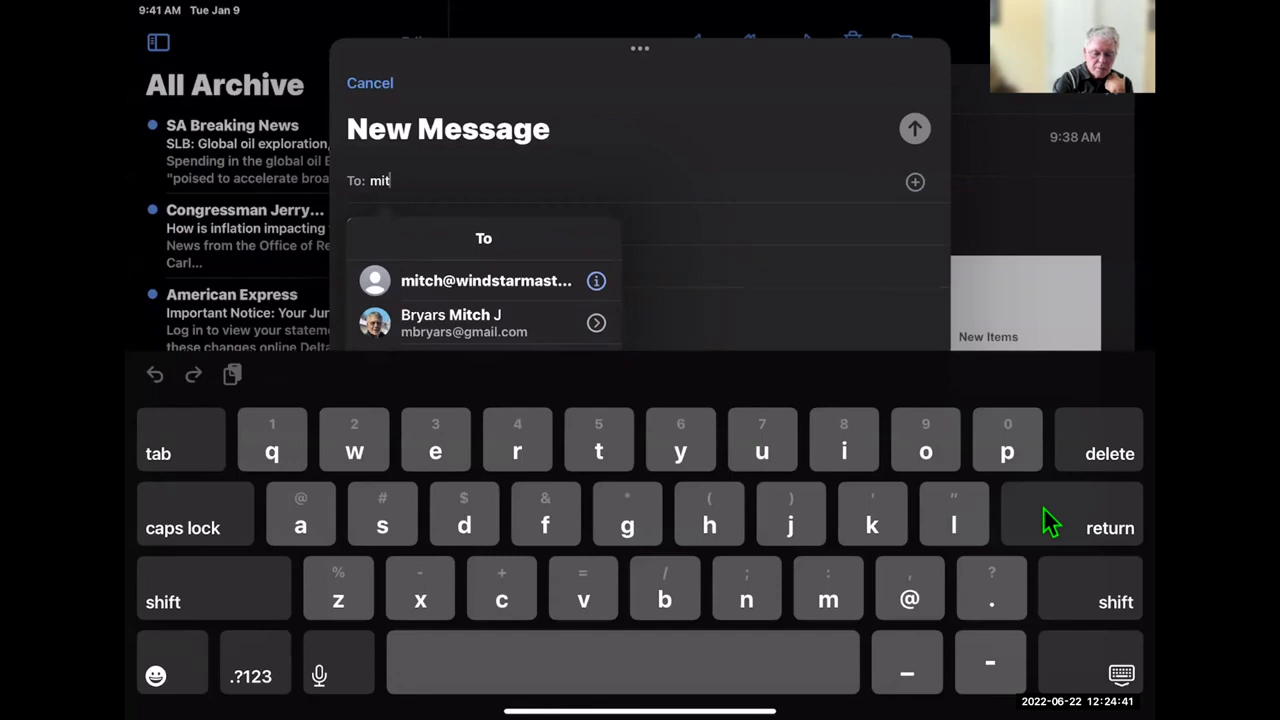
left_click(1043, 507)
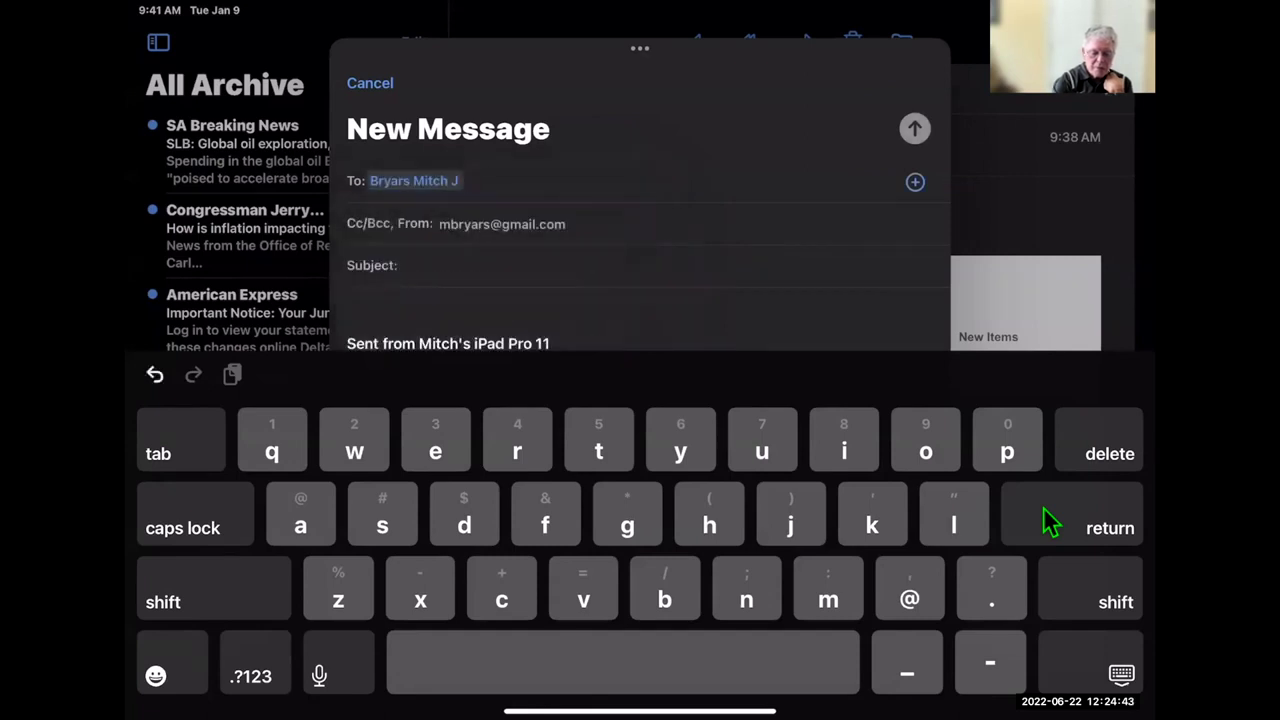
Step: Enter "Hello" as the subject of the new email
key("Return")
type("H")
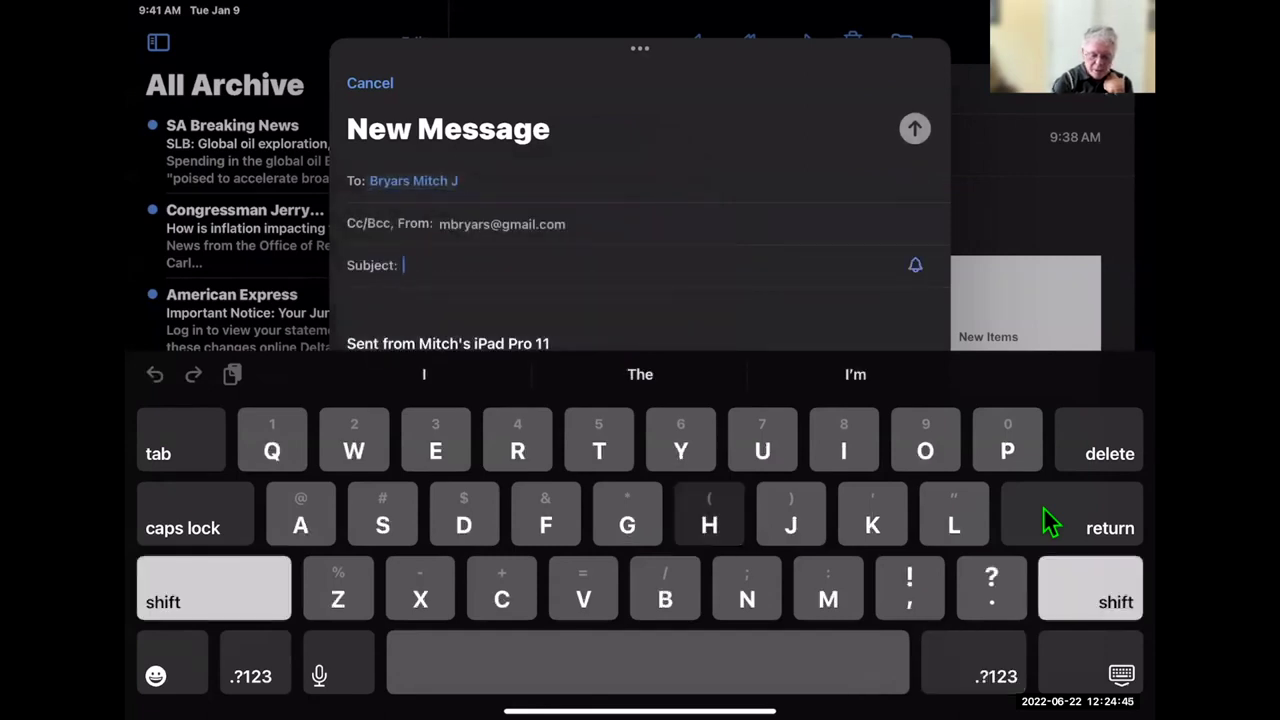
type("ello")
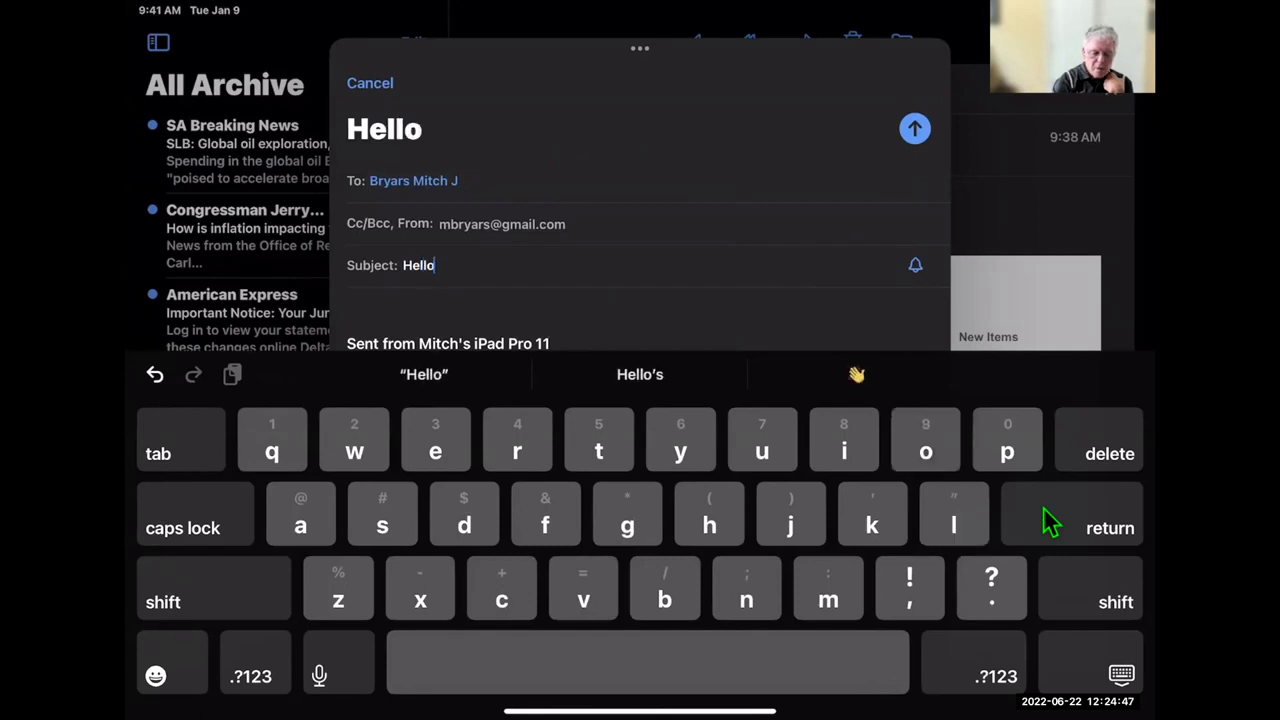
Step: Write "Having fun" in the body of the "Hello" email and send it
key("Return")
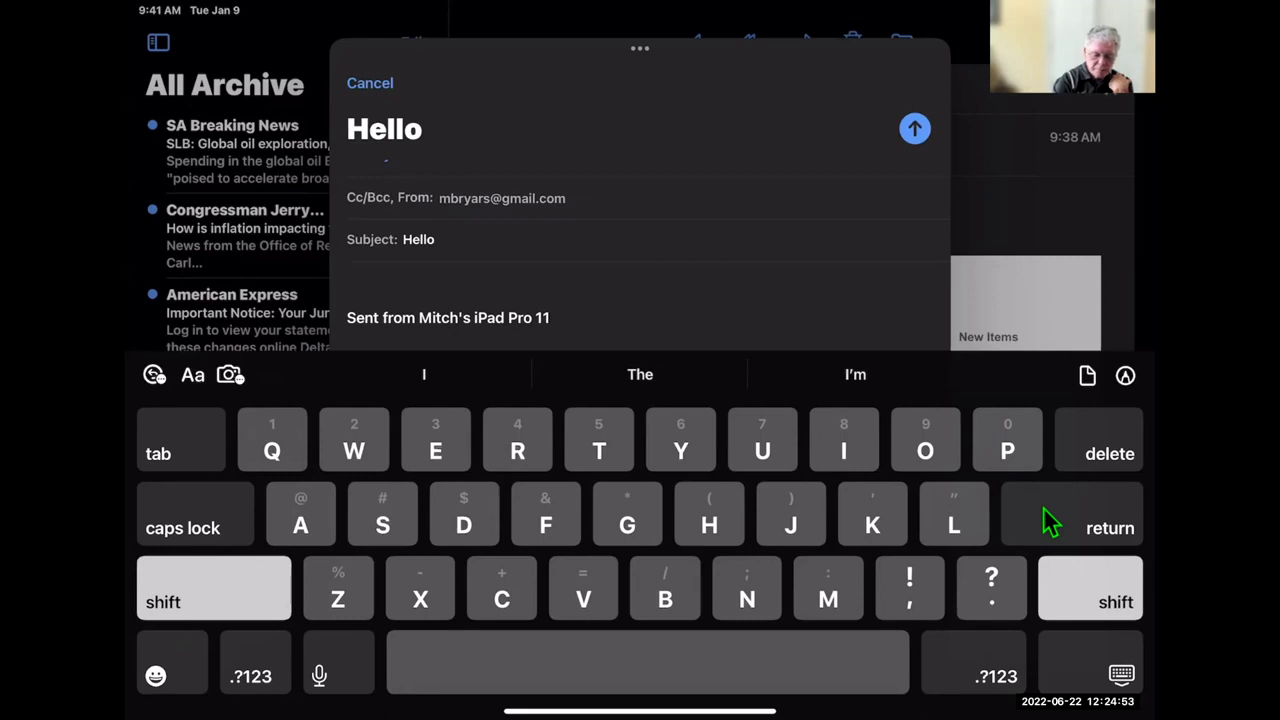
type("Ha")
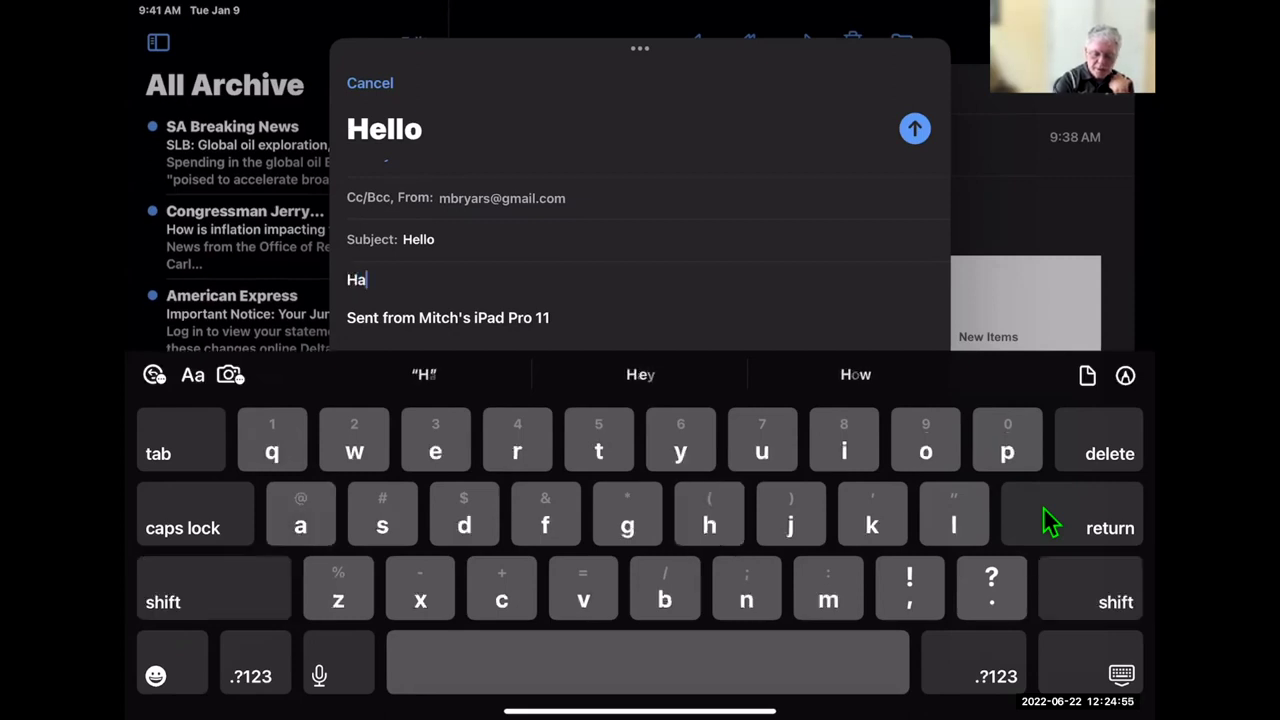
type("vi")
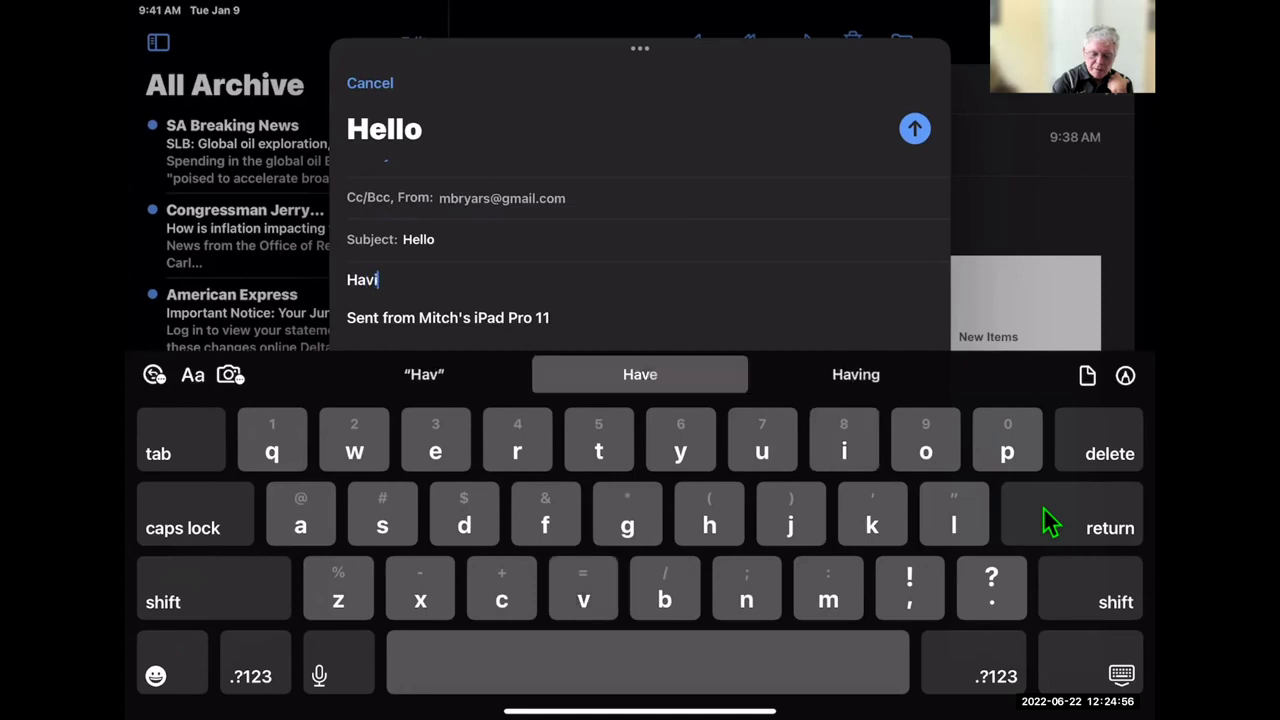
type("ng f")
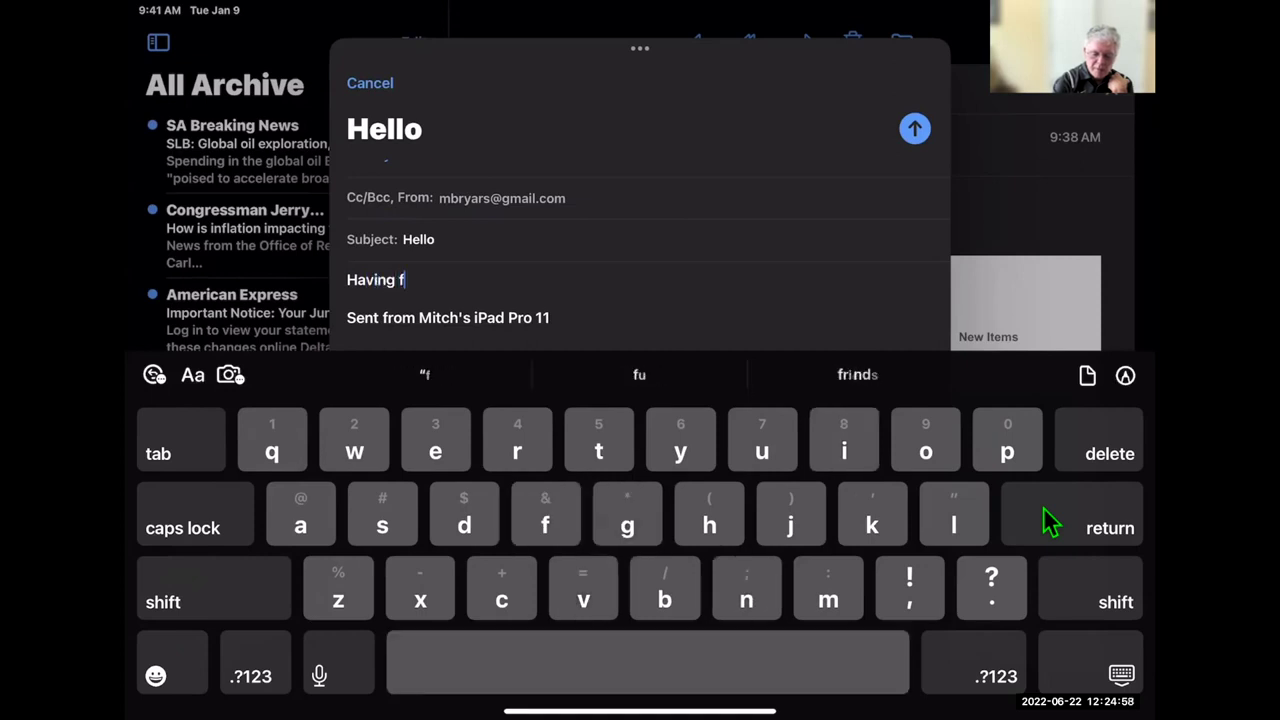
type("un")
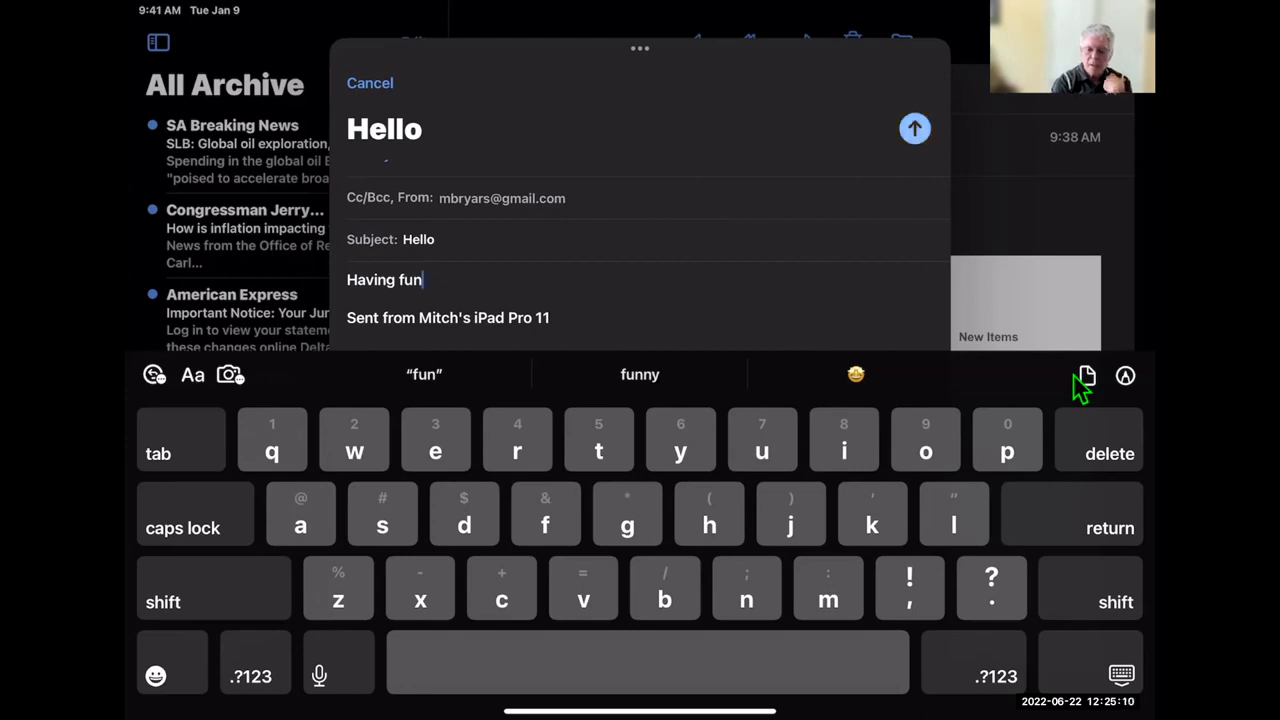
key("super+shift+d")
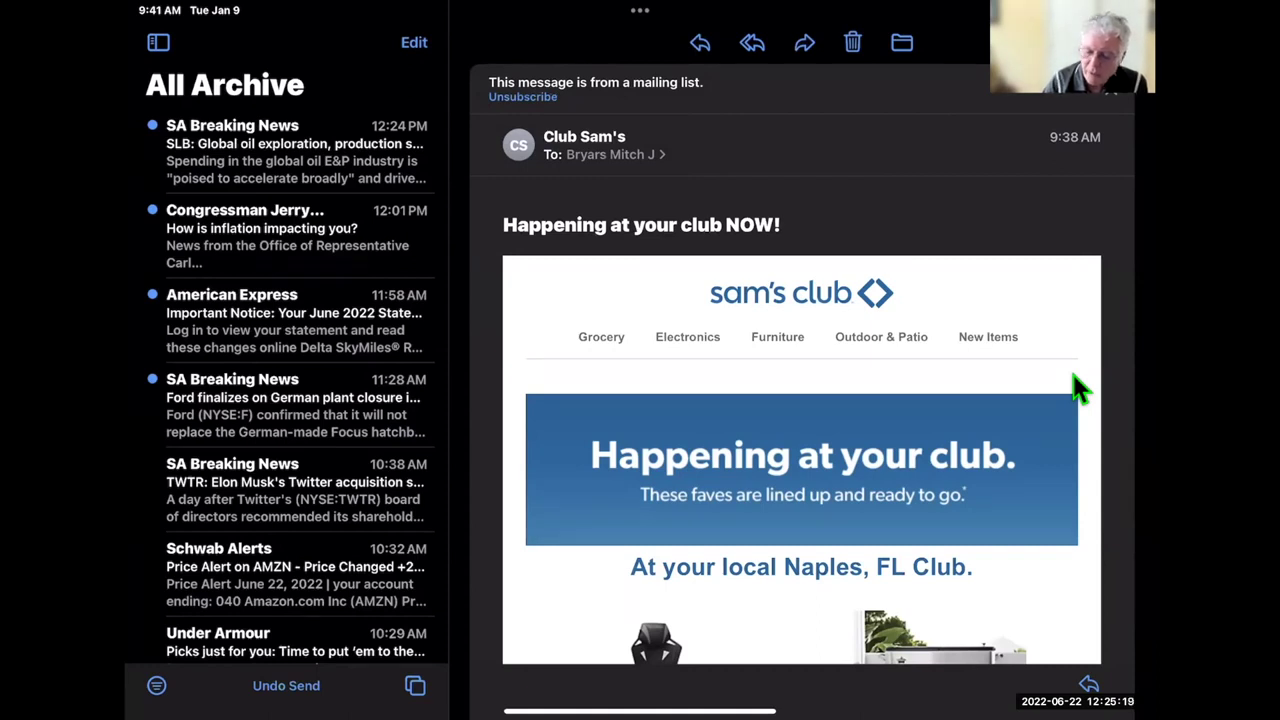
Step: Start another new email and address it to the sender's own contact
key("super+n")
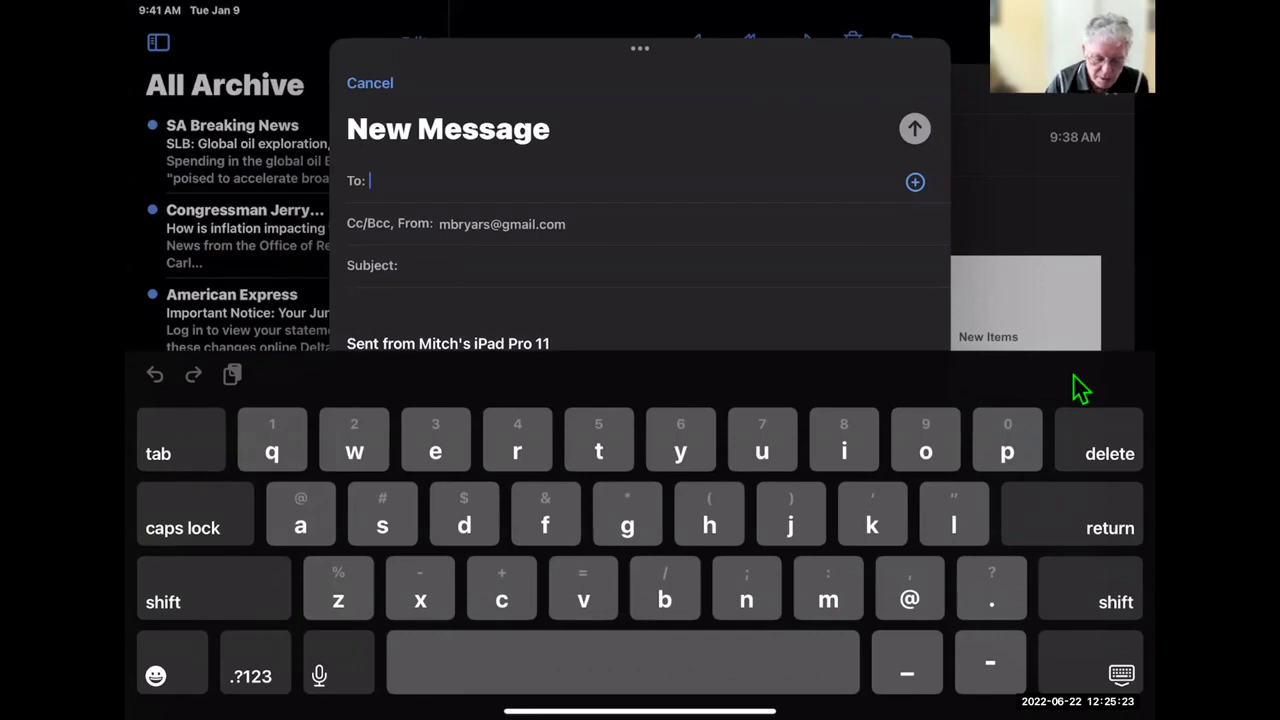
type("mi")
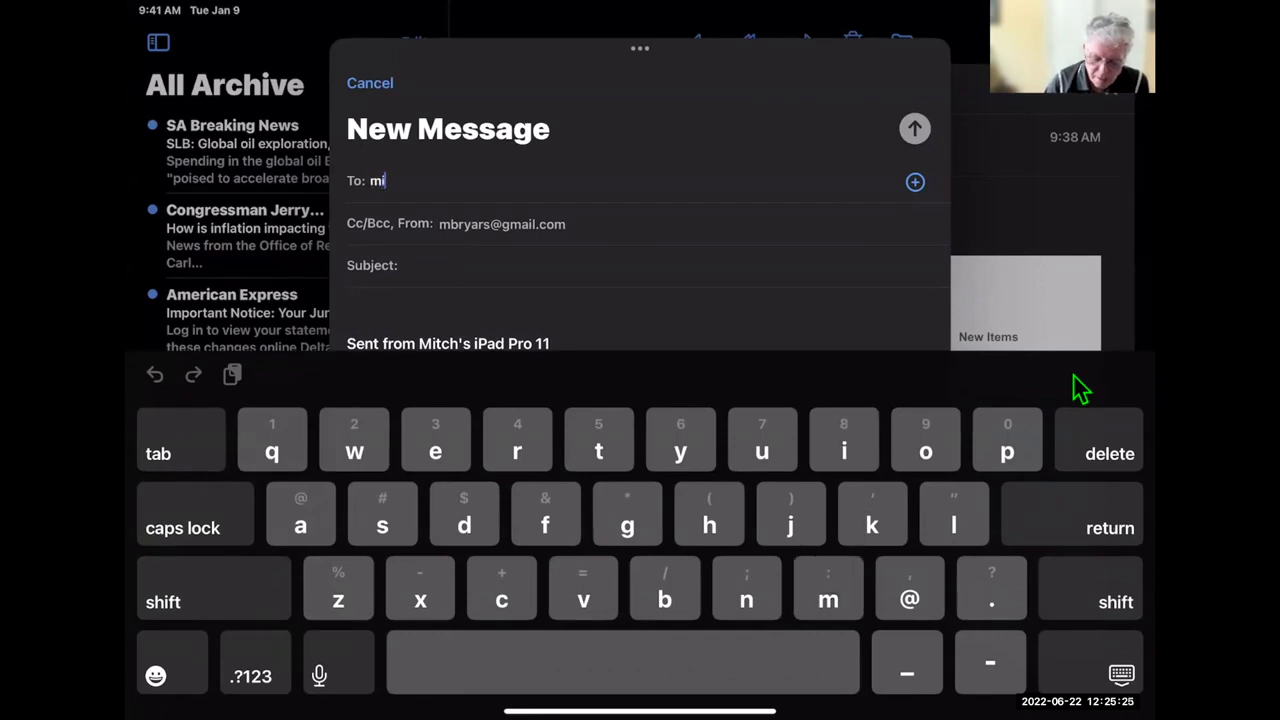
type("t")
left_click(440, 322)
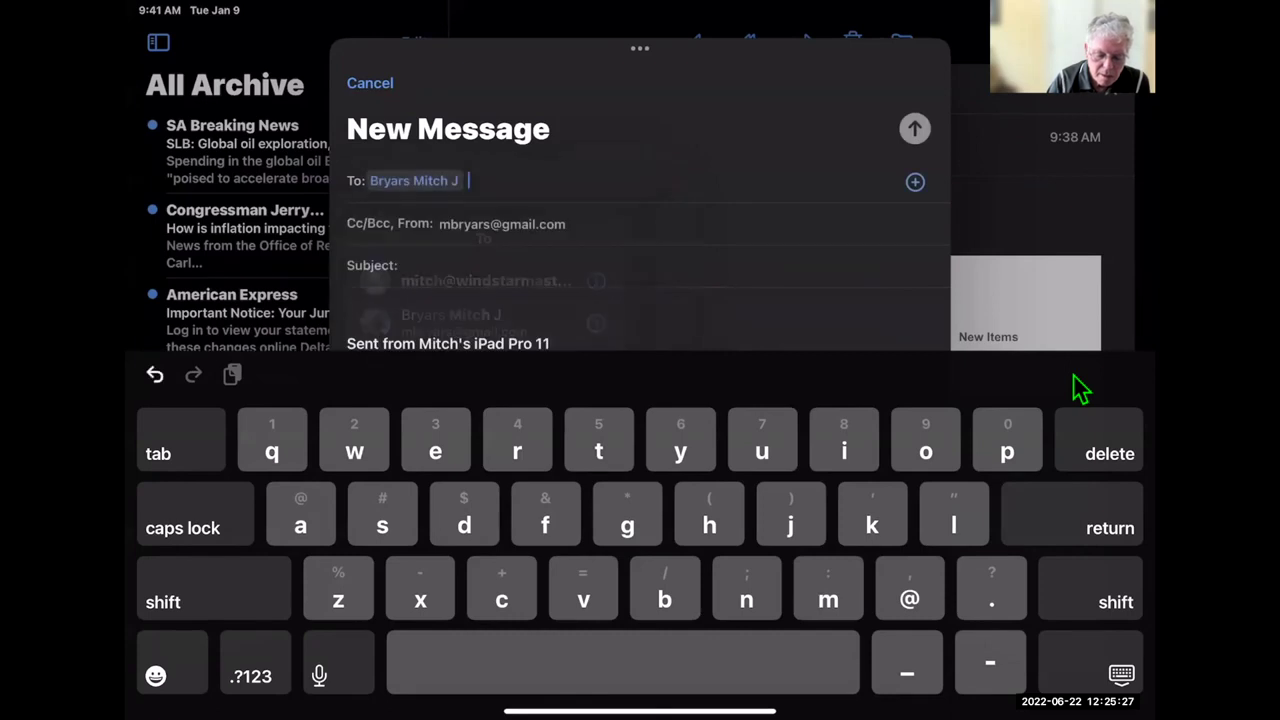
Step: Write "Hello" in the body of the second email and enter "H" as its subject
key("Tab")
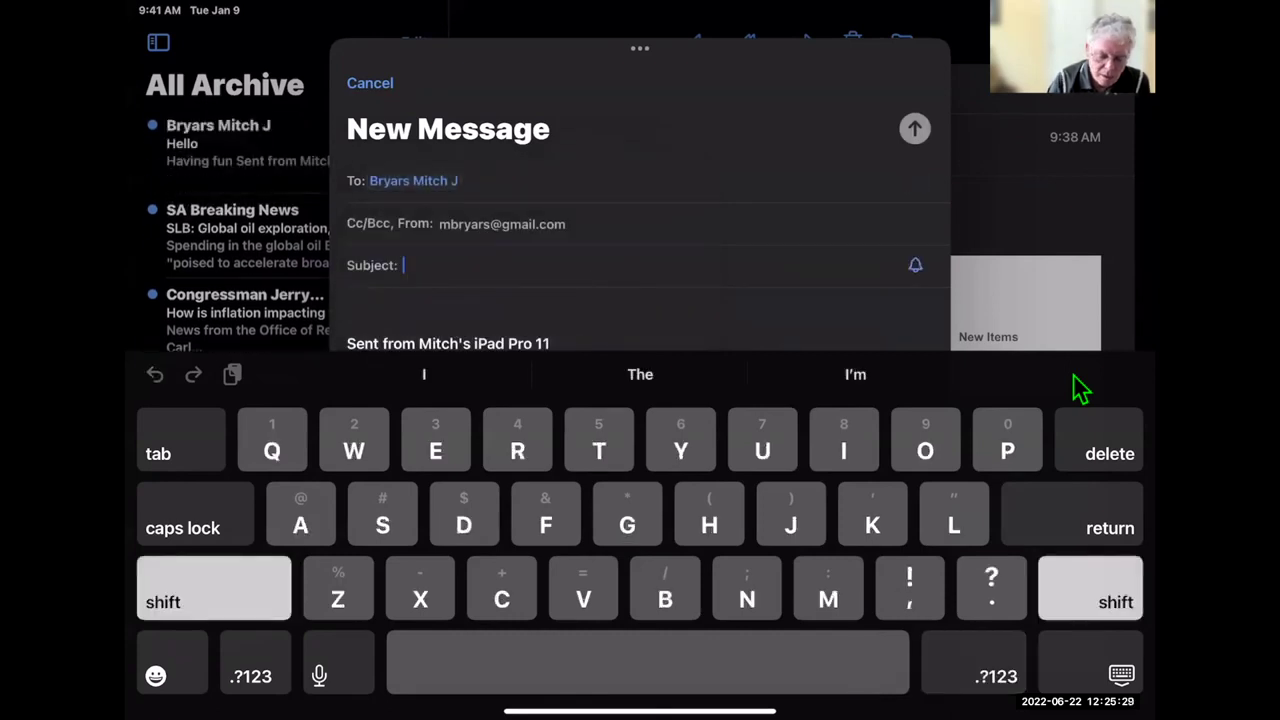
key("Tab")
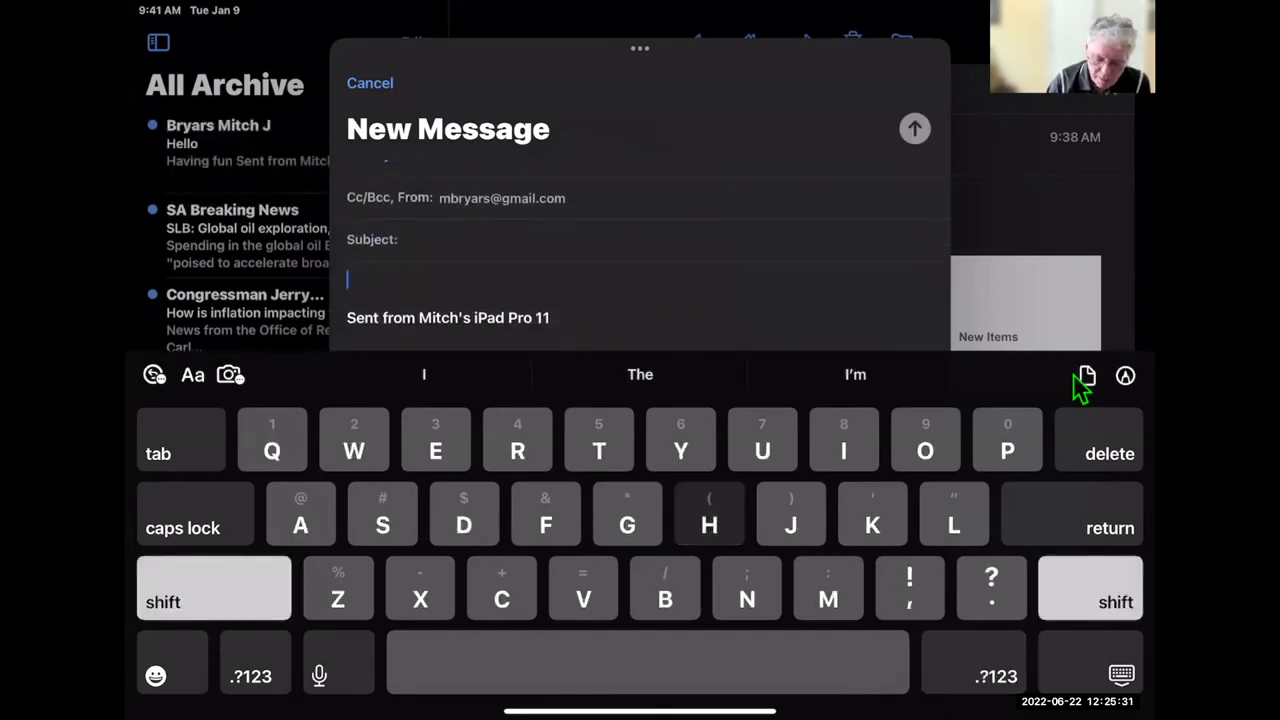
type("Hell")
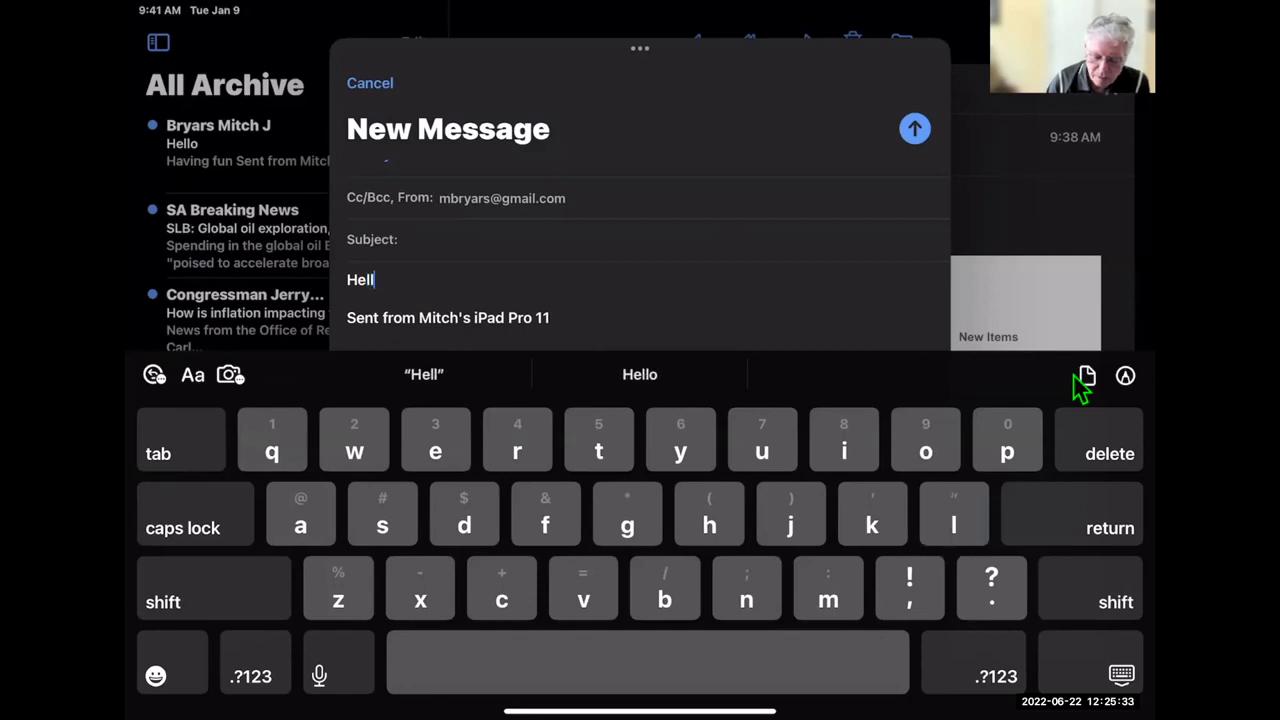
type("o")
key("shift+Tab")
type("H")
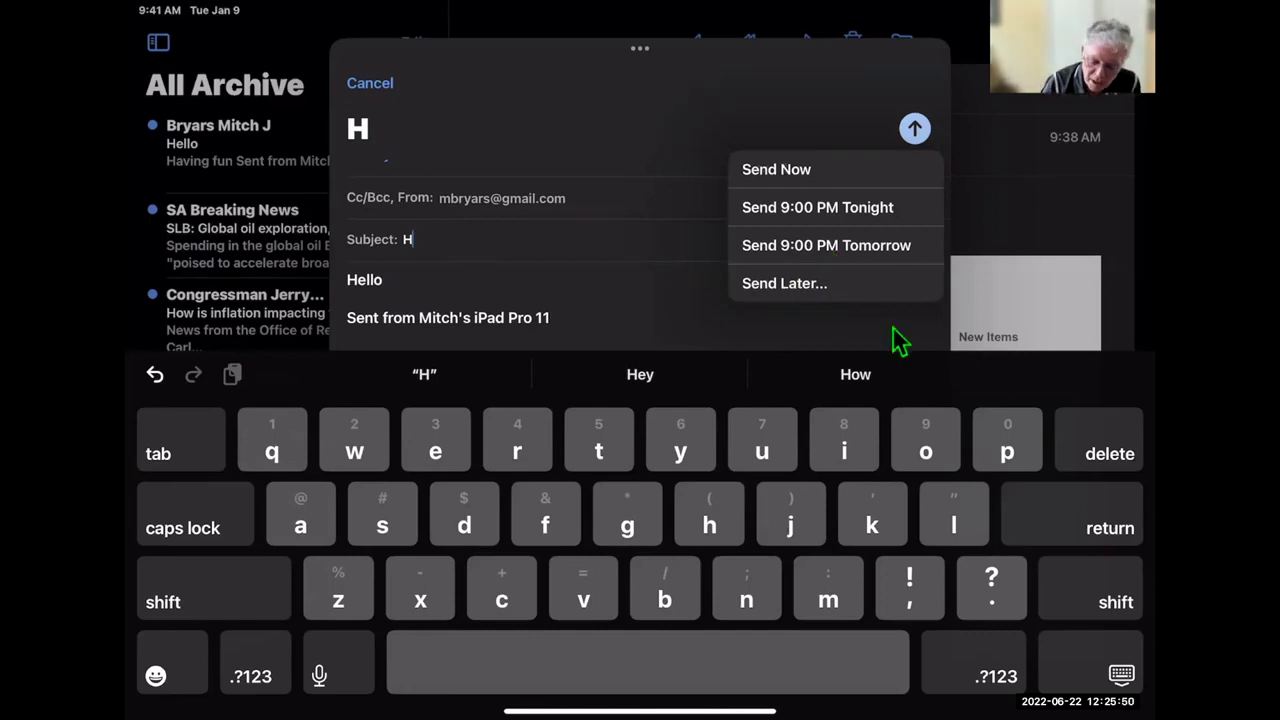
Step: Schedule the "H" email with Send Later for Jun 22, 2022 at 1:26 PM
key("Up")
key("Return")
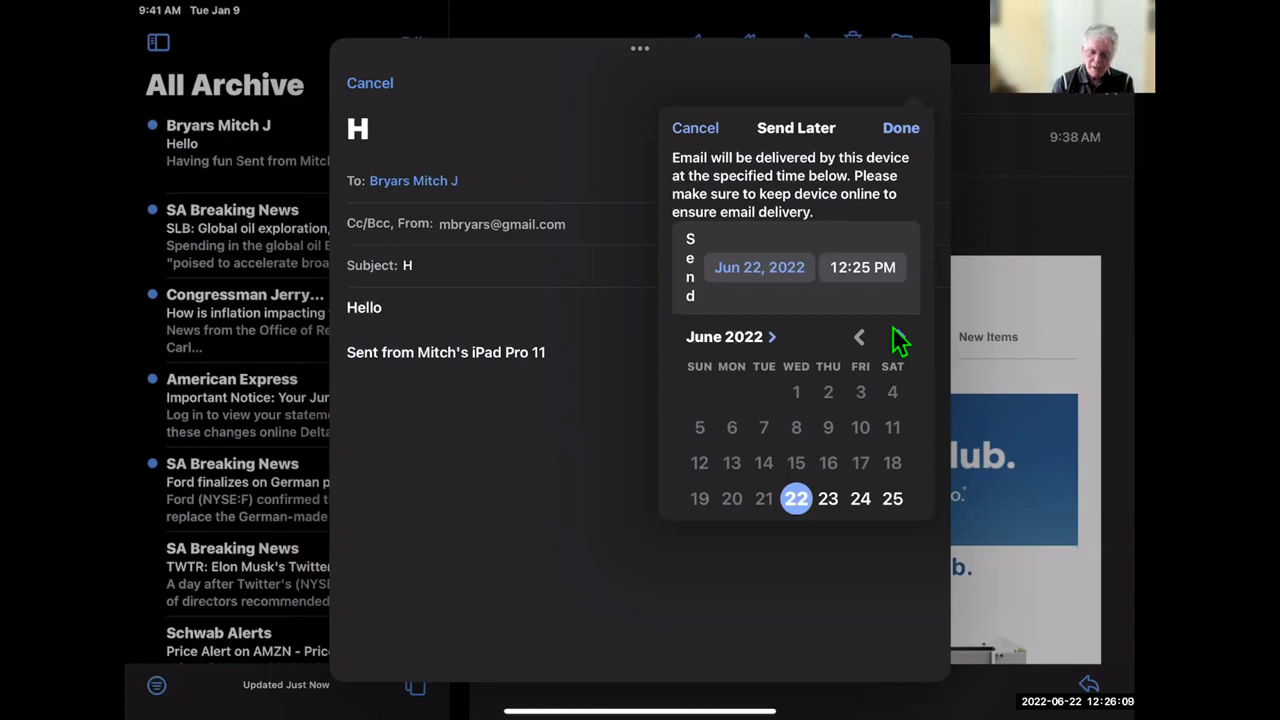
left_click(862, 267)
scroll(900, 343, "down", 2)
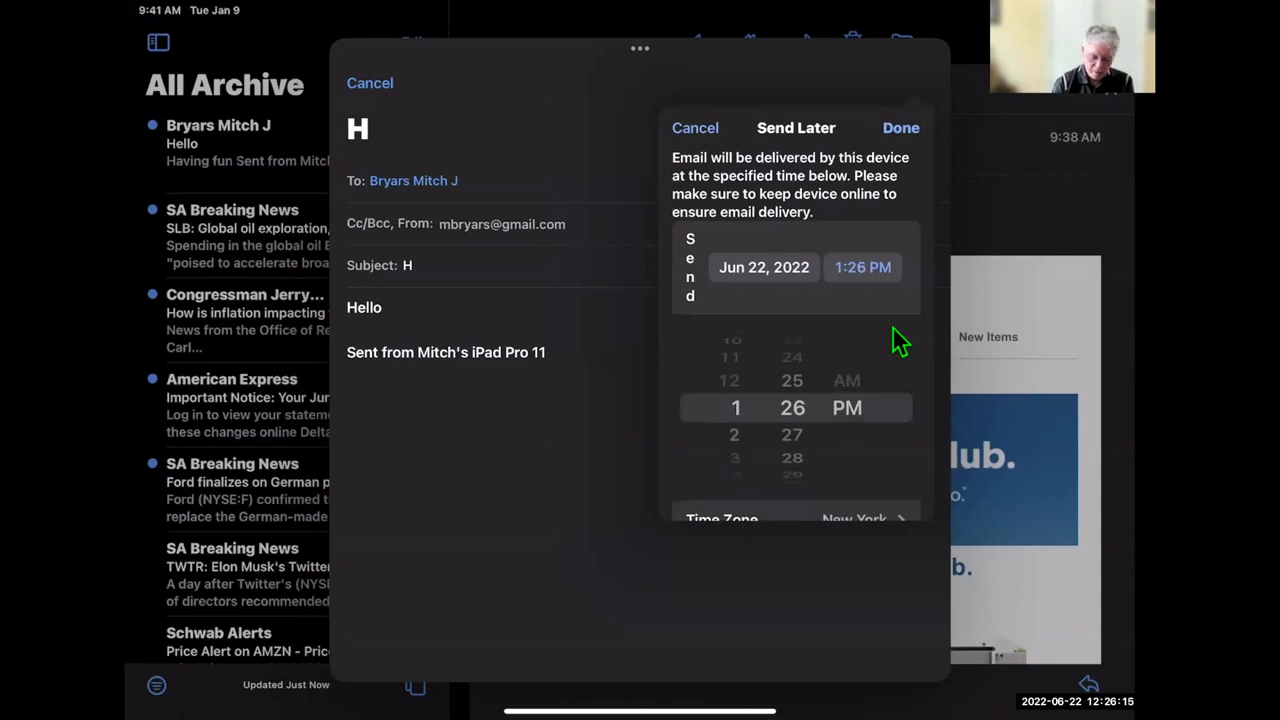
key("Return")
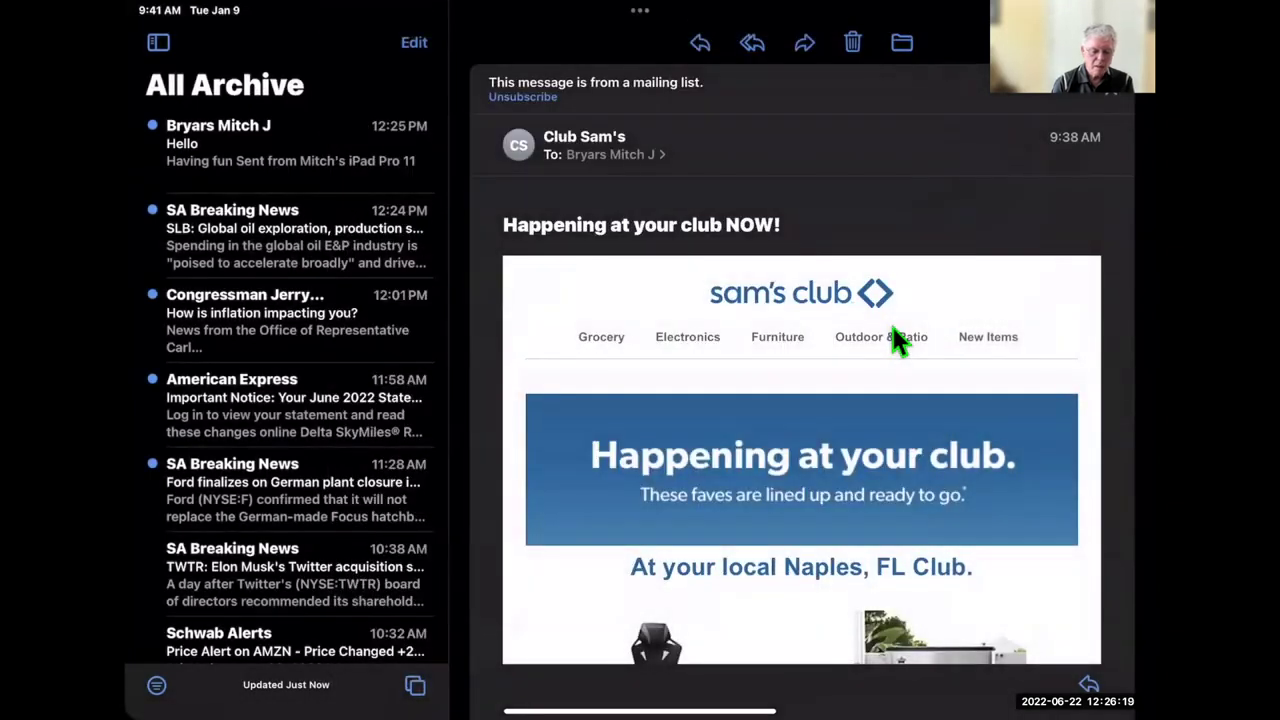
Step: Open the Drafts mailbox of the Gmail account from the mailbox list
key("ctrl+super+s")
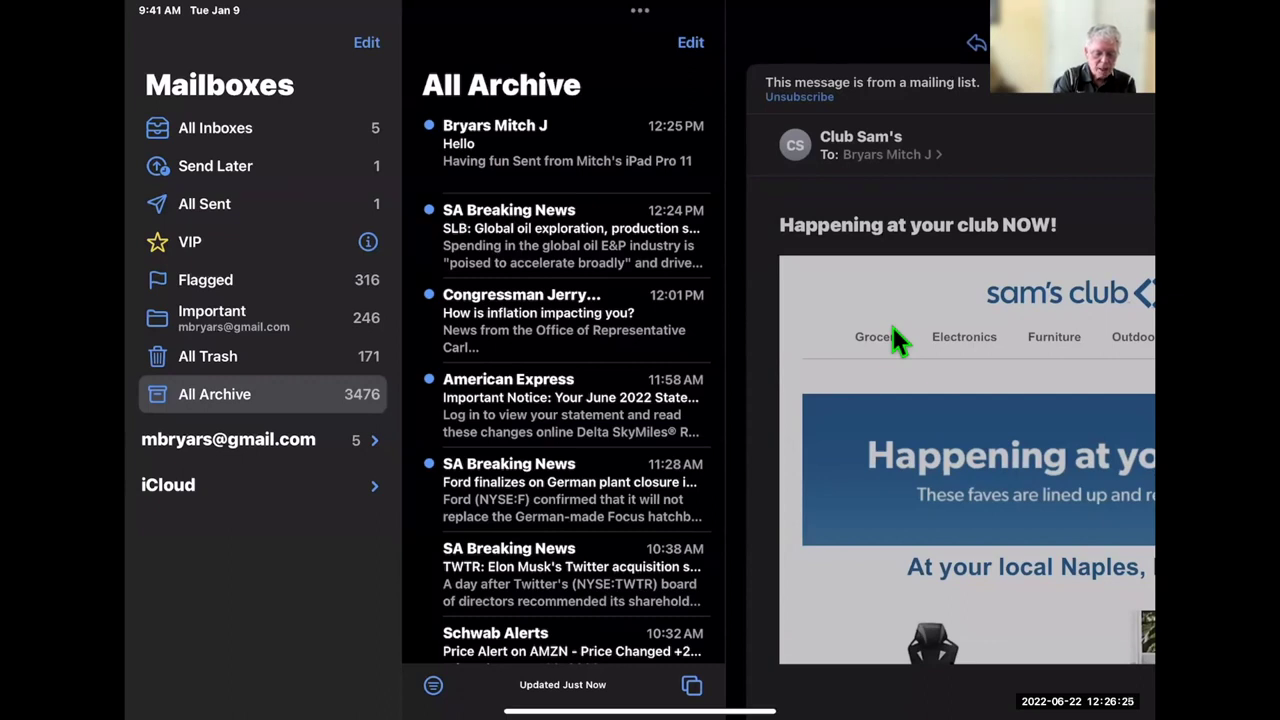
key("Right")
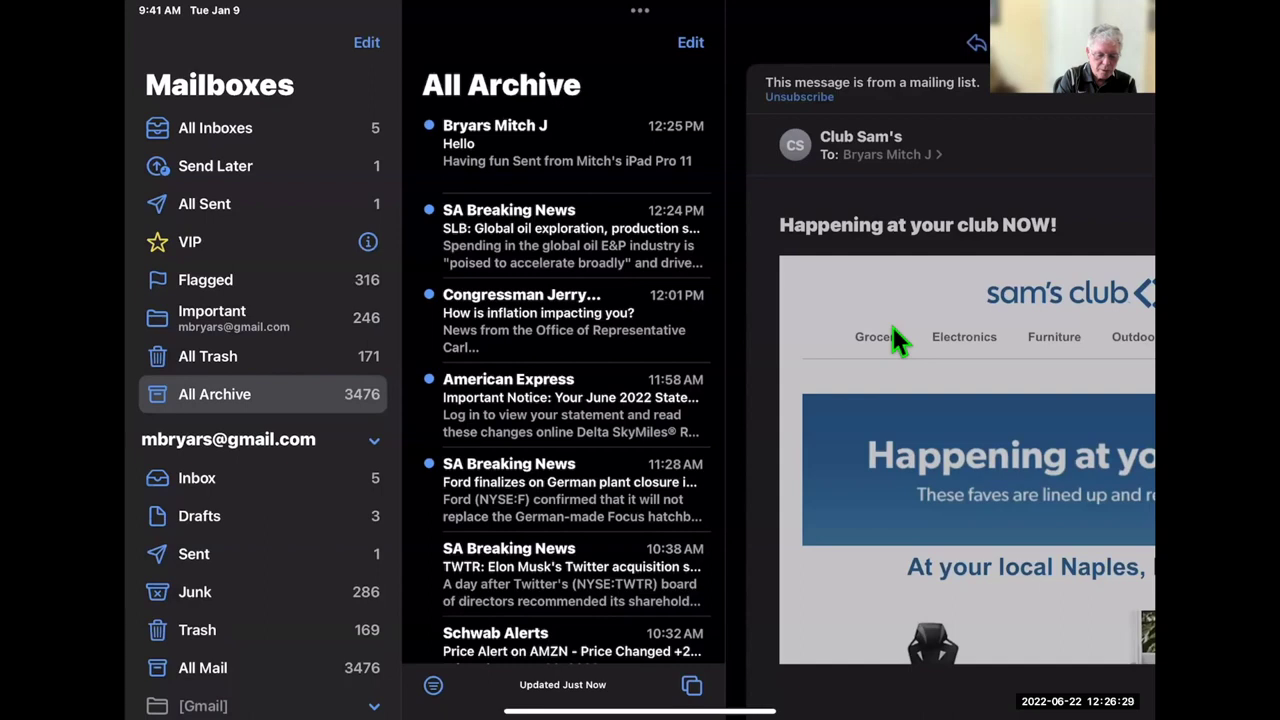
key("Down")
key("Down")
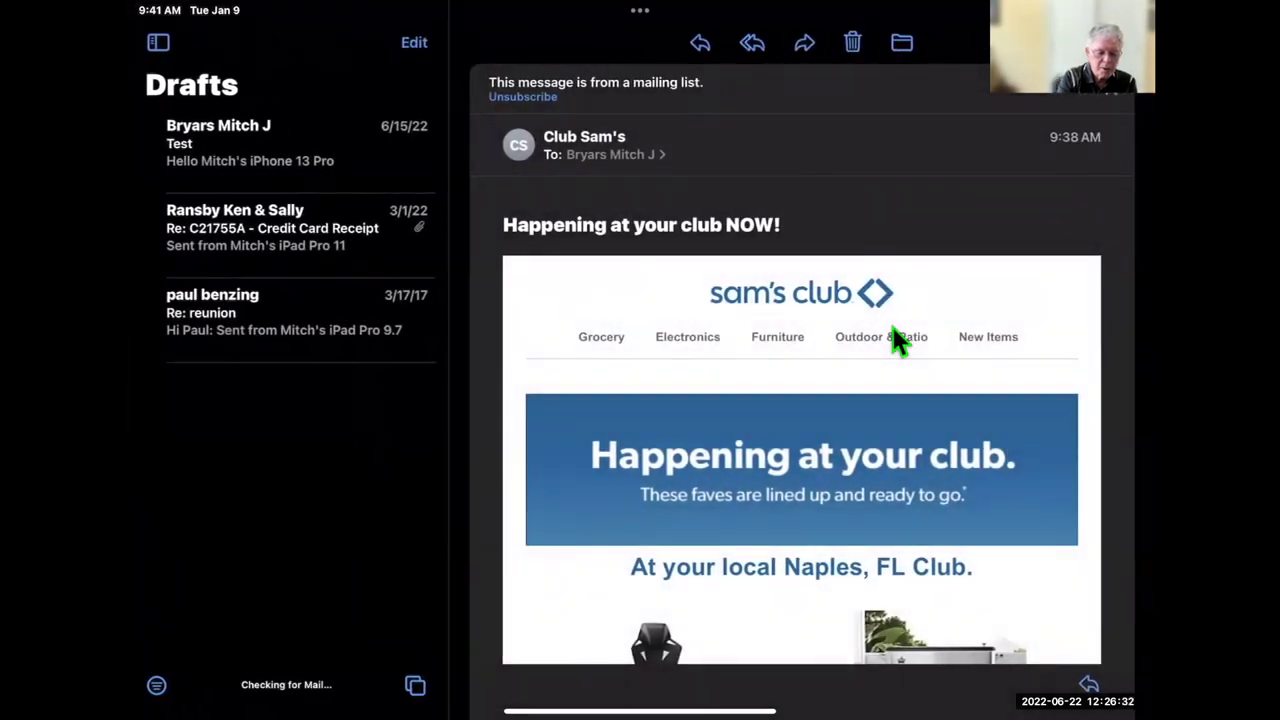
Step: Open the "H" email in the Send Later mailbox and reschedule it to Jun 22, 2022 at 12:27 PM
key("ctrl+super+s")
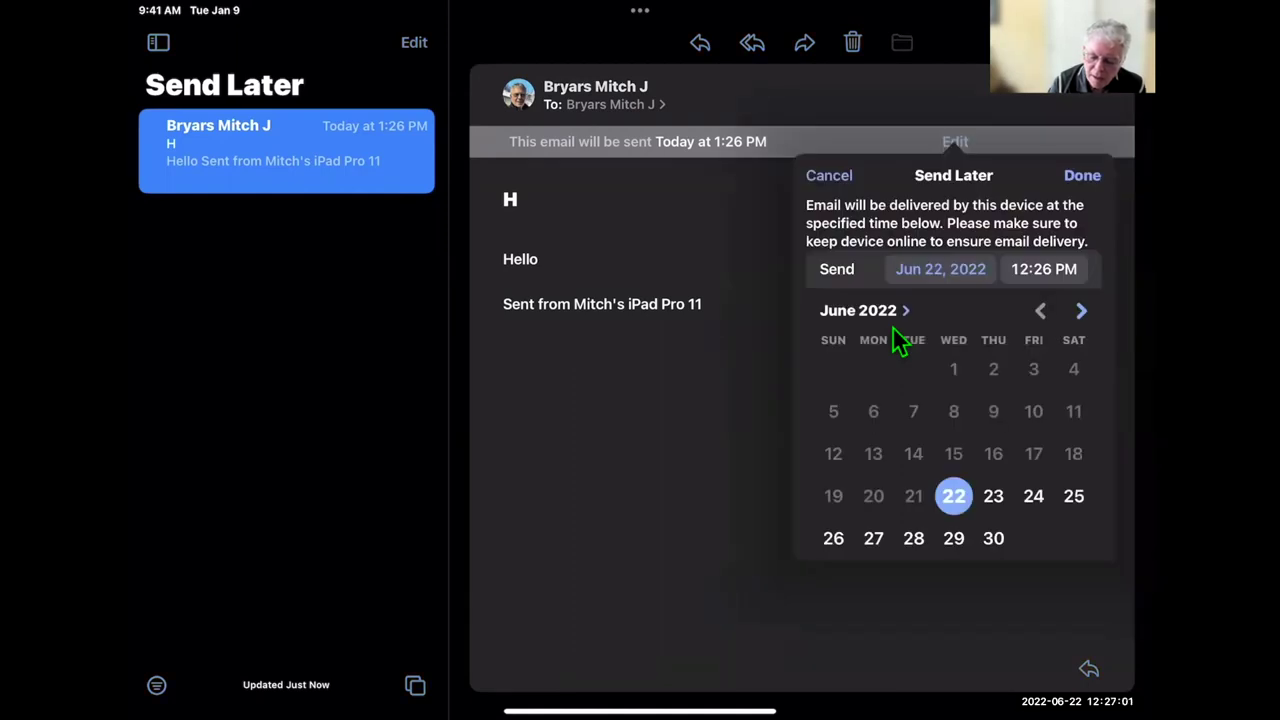
key("Escape")
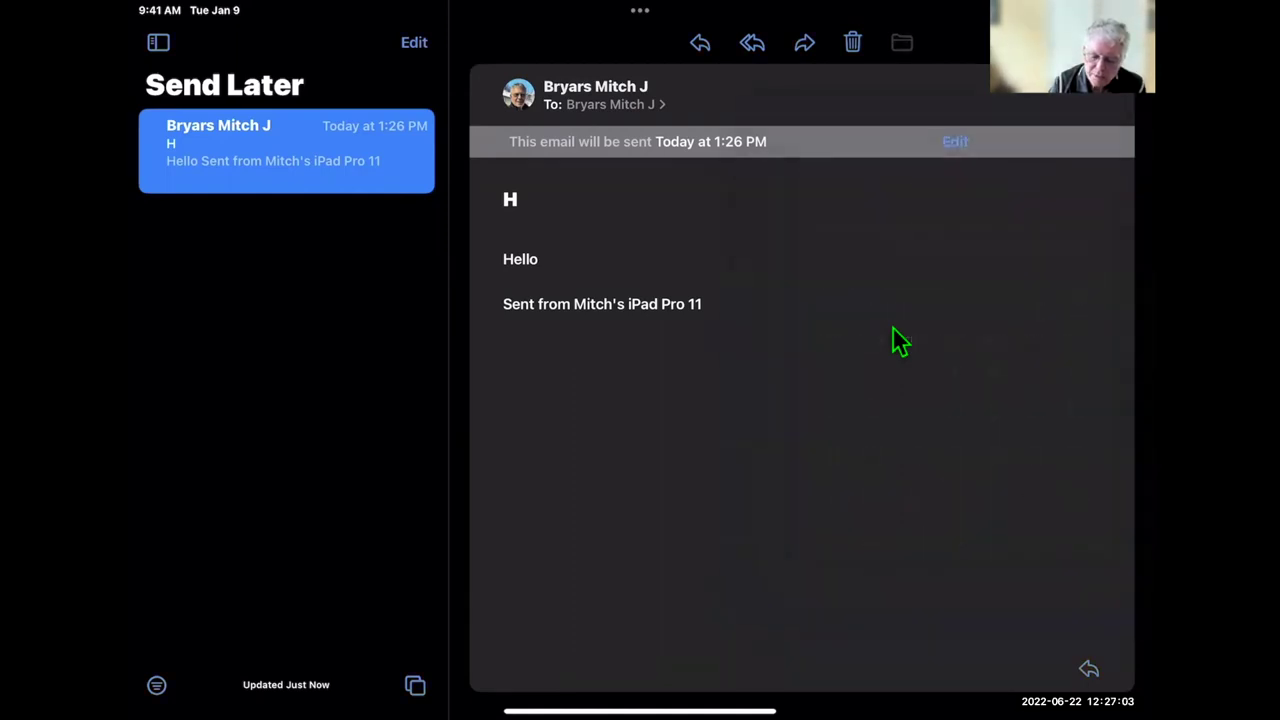
key("space")
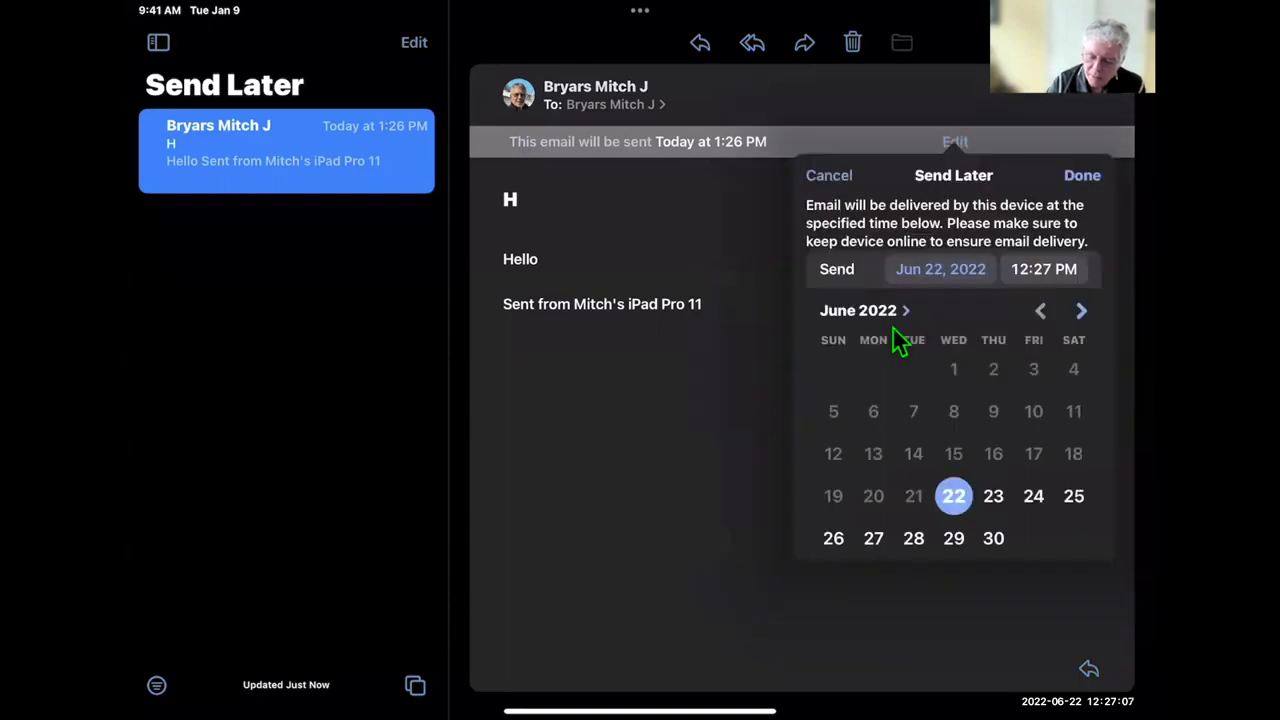
key("Return")
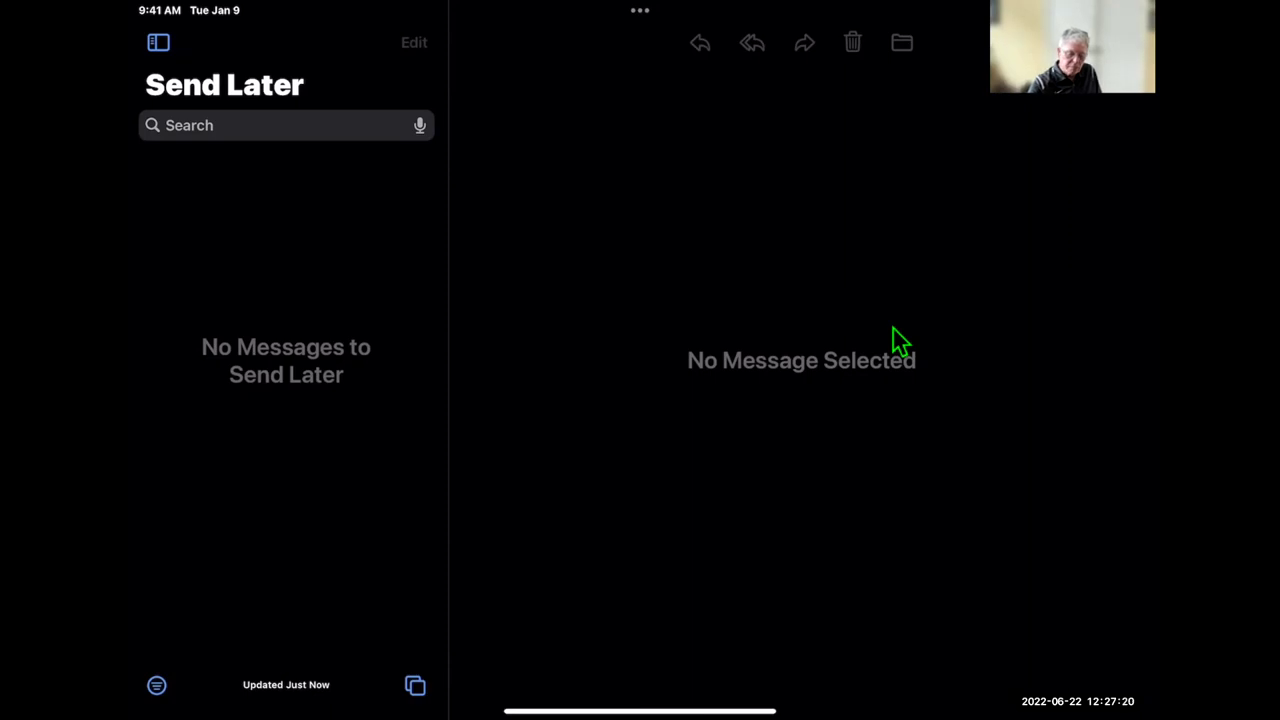
Step: Switch to Photos, leave the opened moose photo and look through the whole collection of albums
key("super+h")
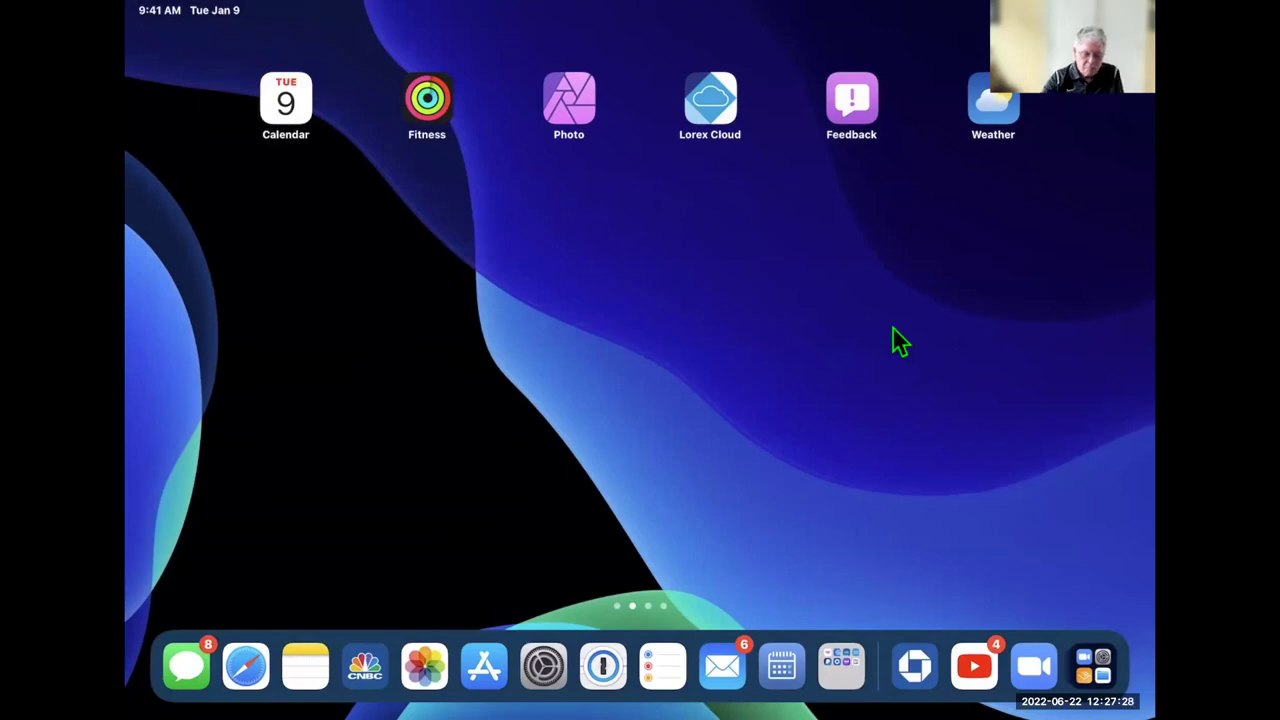
left_click(424, 666)
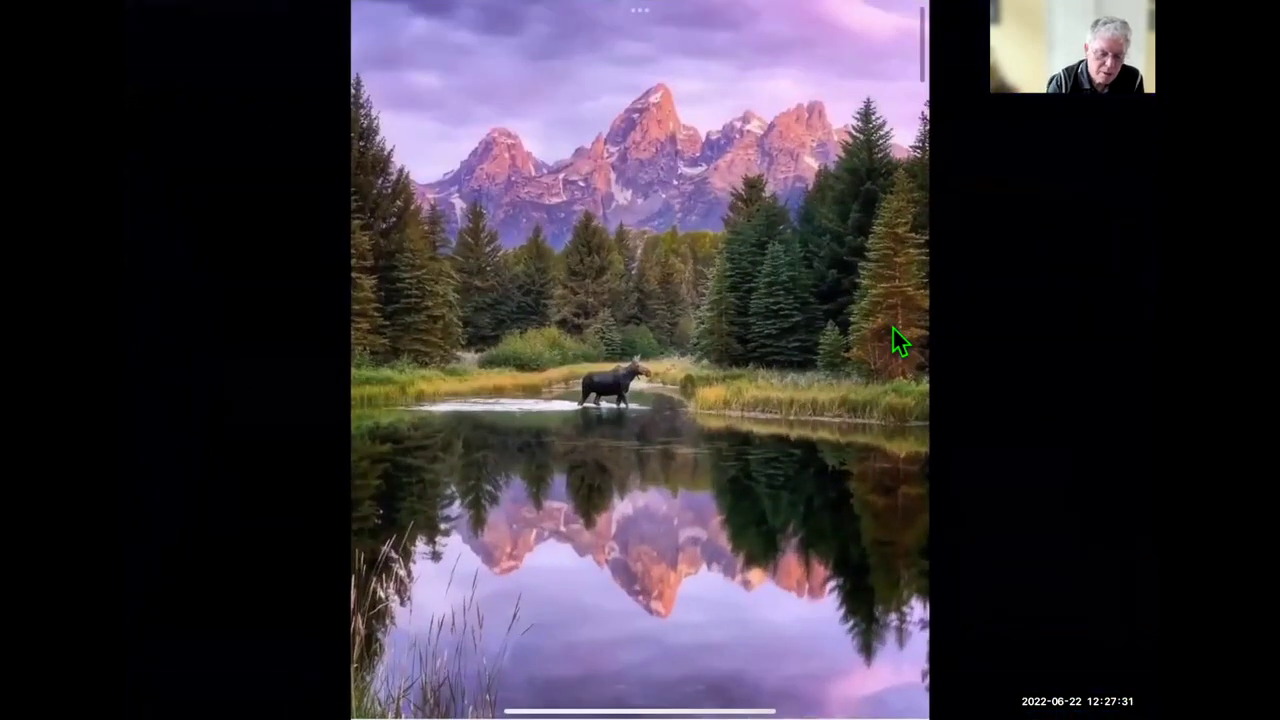
left_click(892, 326)
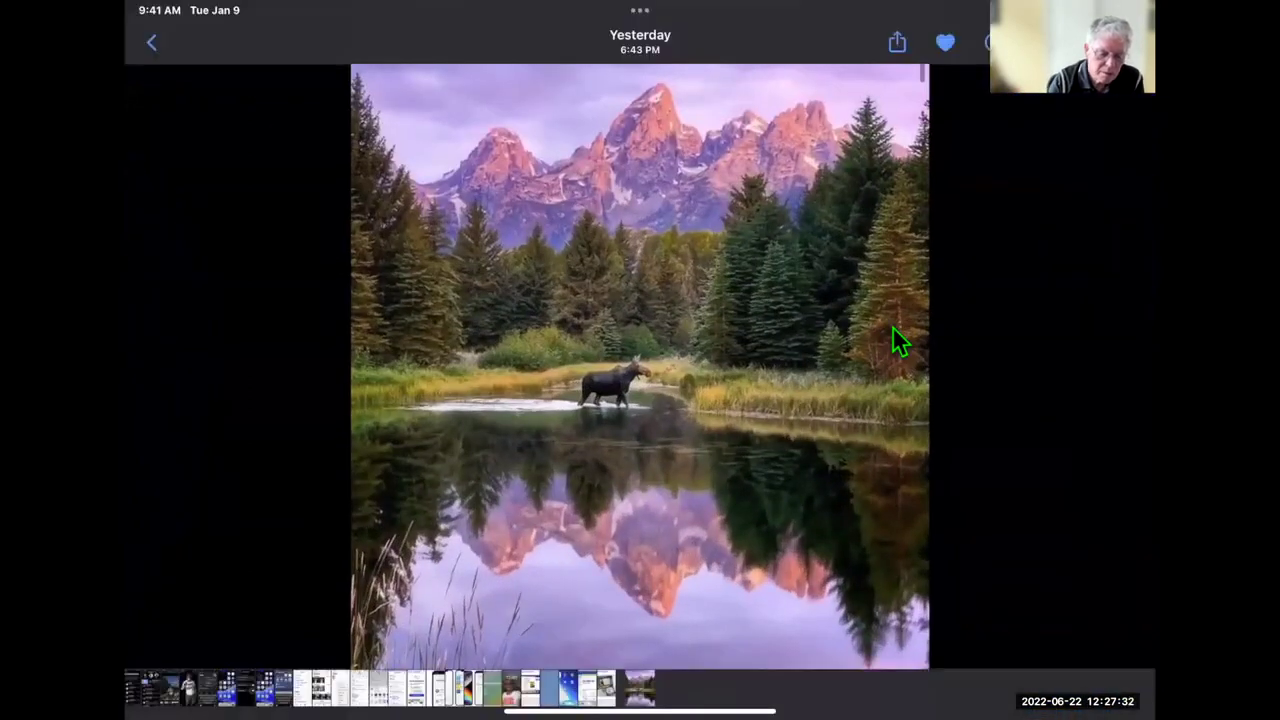
key("Escape")
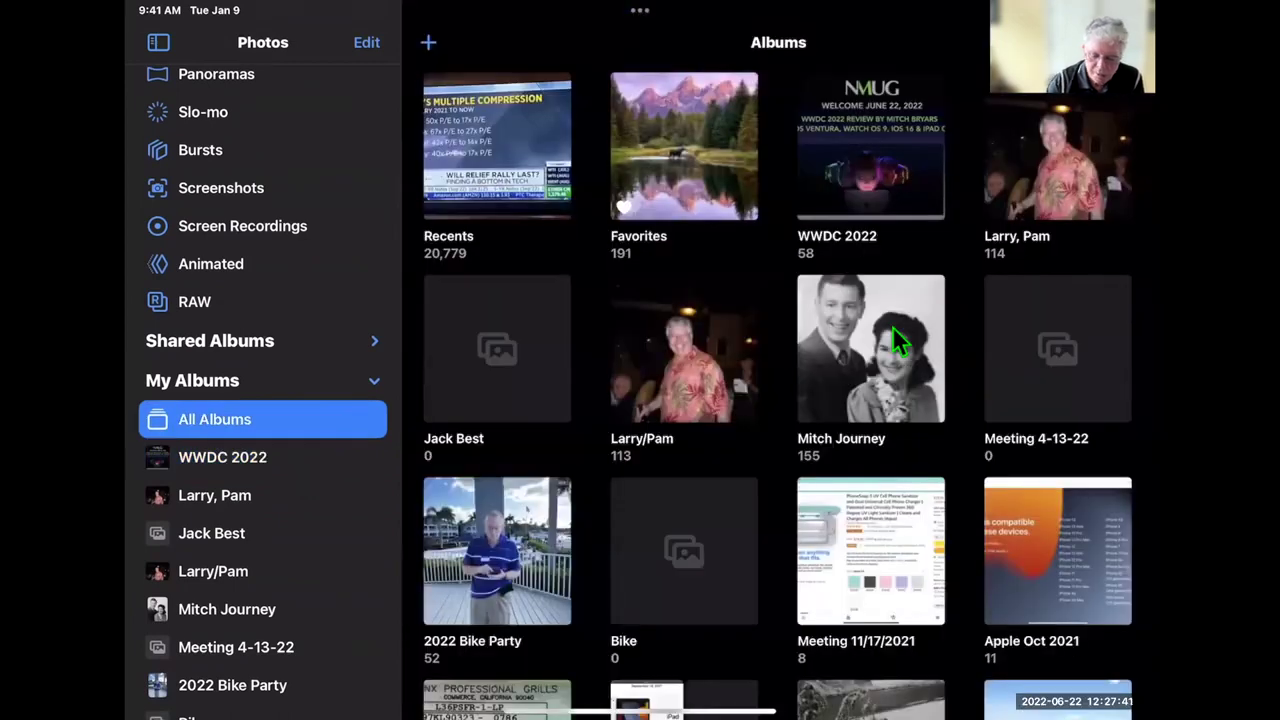
scroll(892, 326, "down", 20)
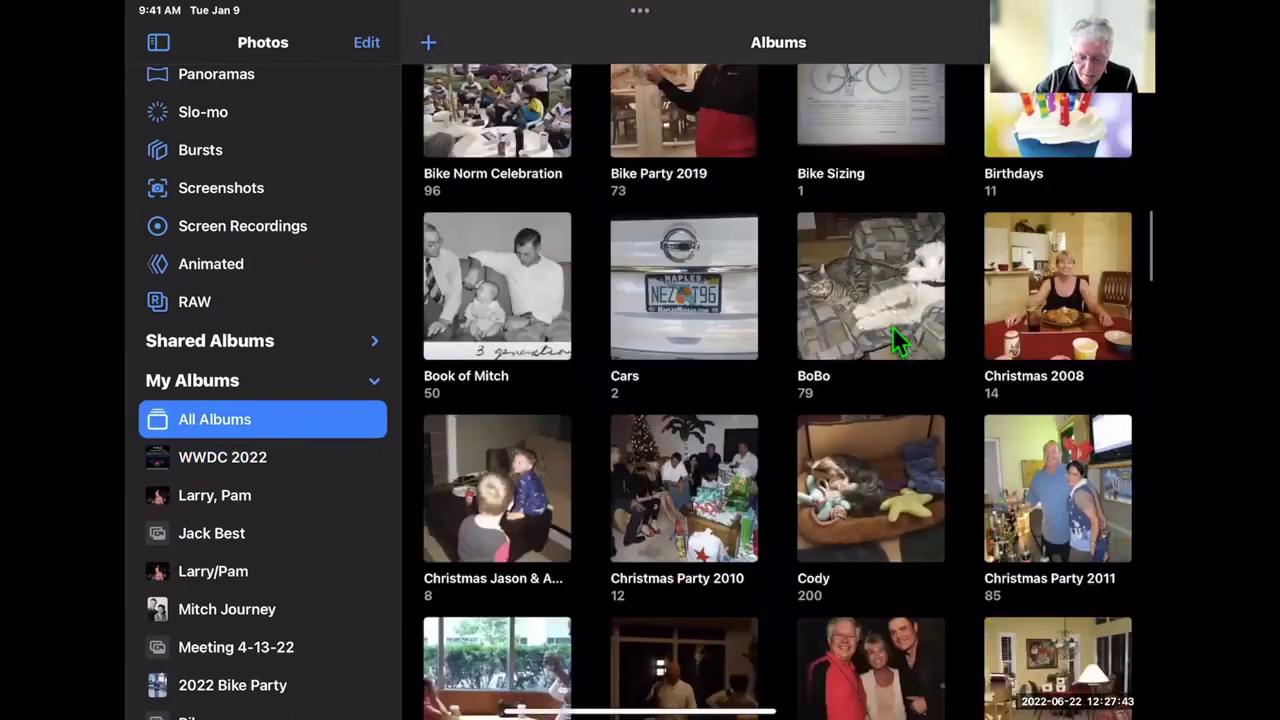
scroll(893, 330, "down", 20)
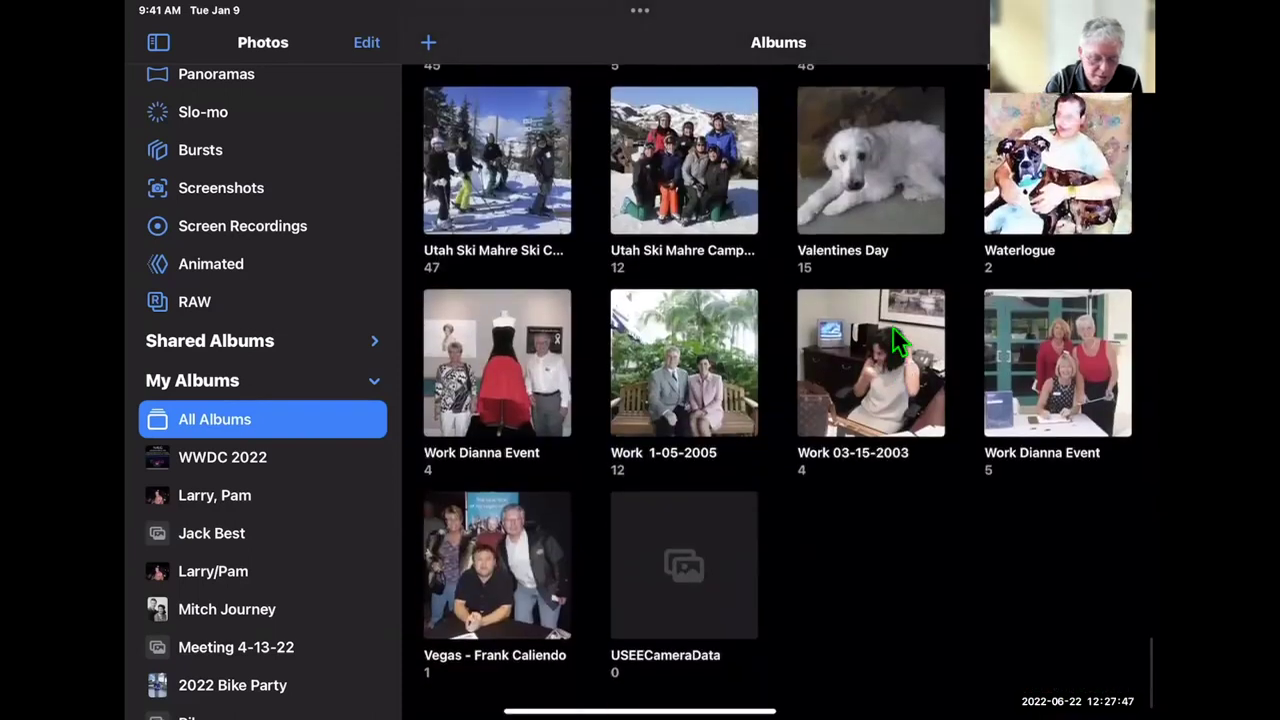
Step: Return to the photo library in Photos and open the Duplicates collection
key("super+1")
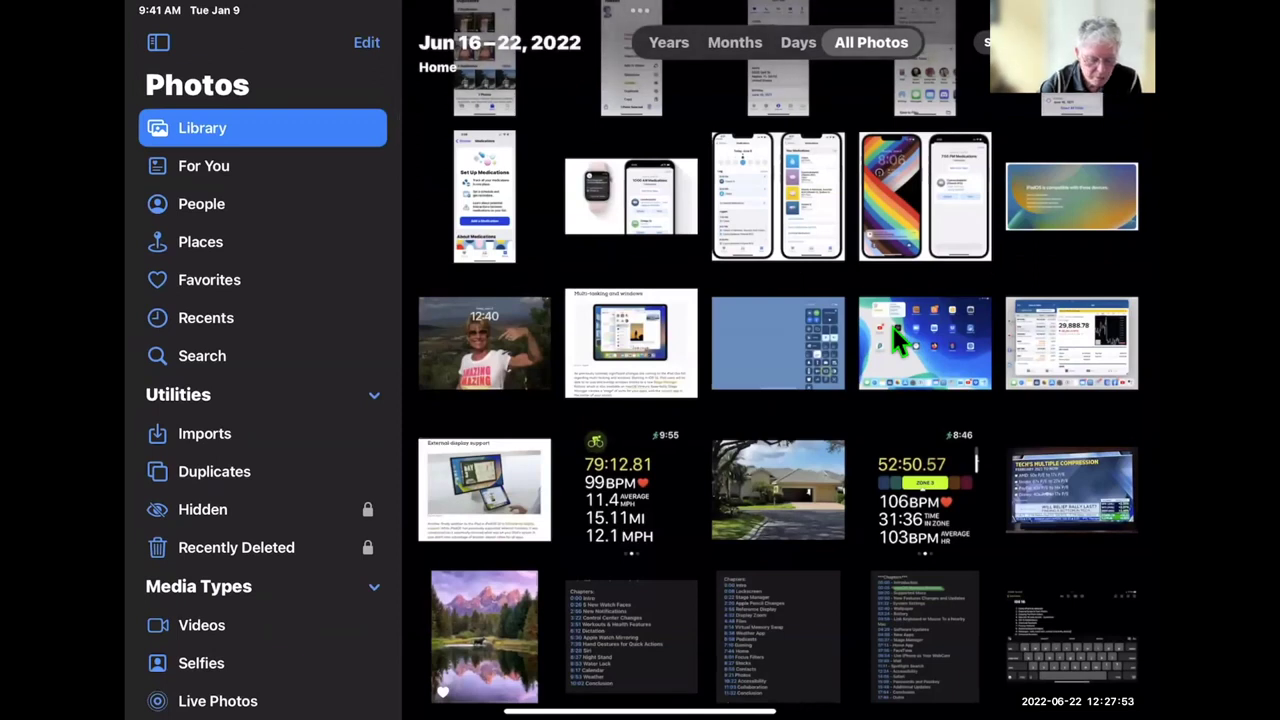
key("super+h")
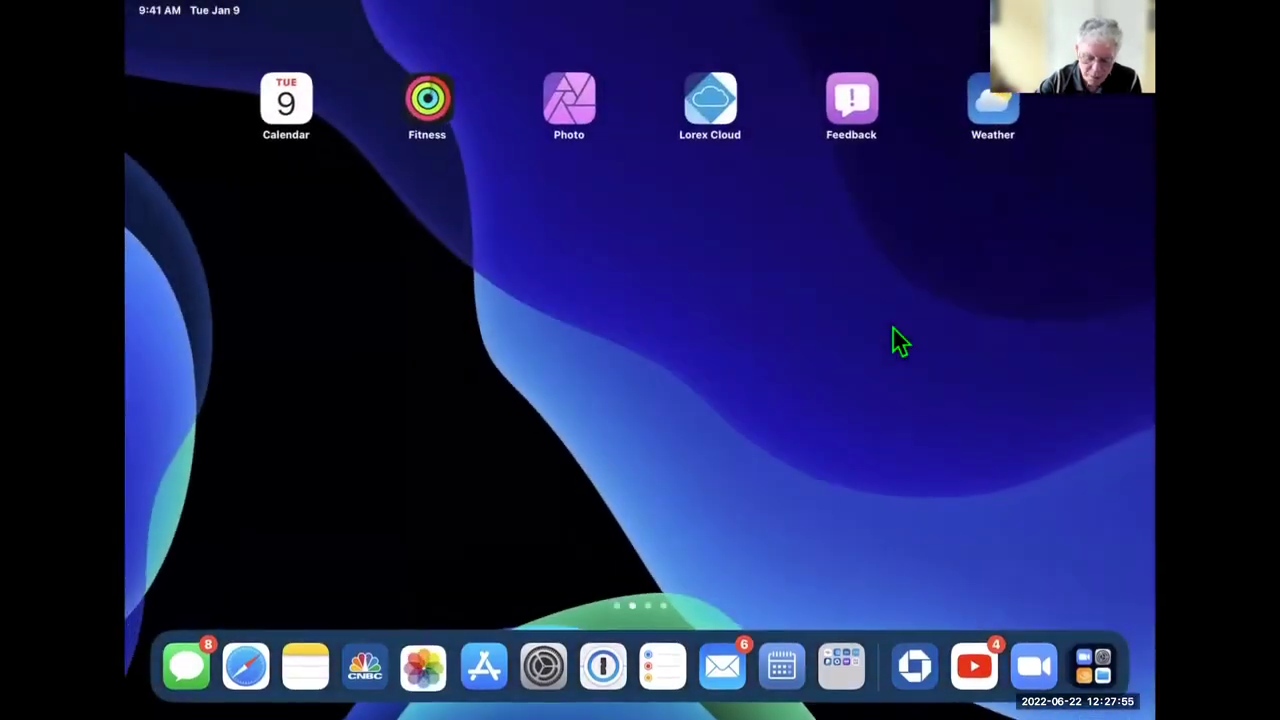
key("super+Tab")
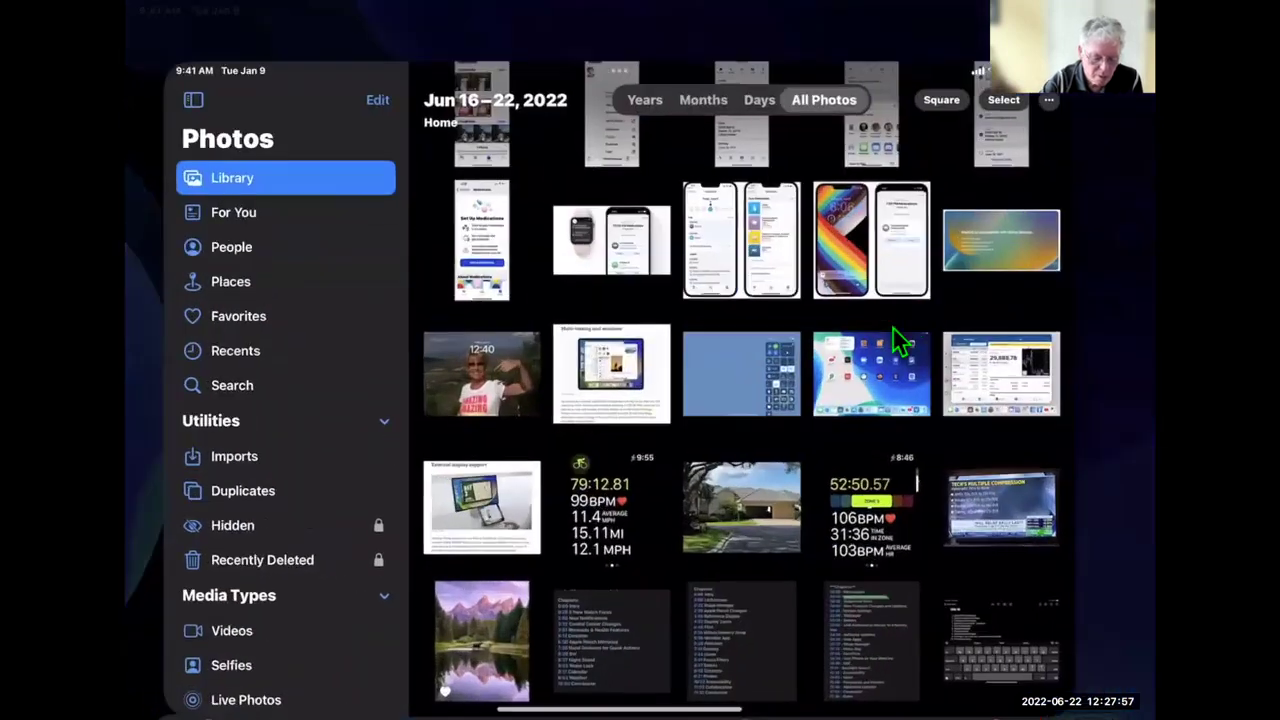
scroll(263, 400, "down", 15)
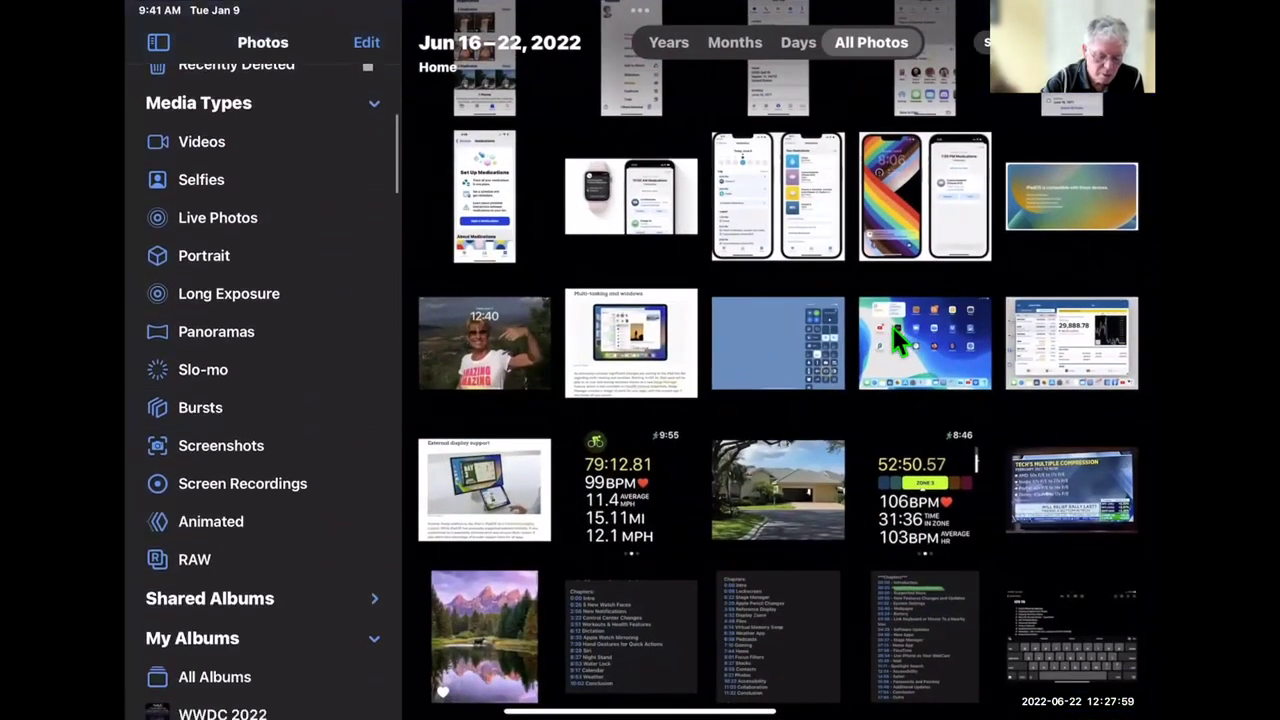
scroll(263, 400, "up", 15)
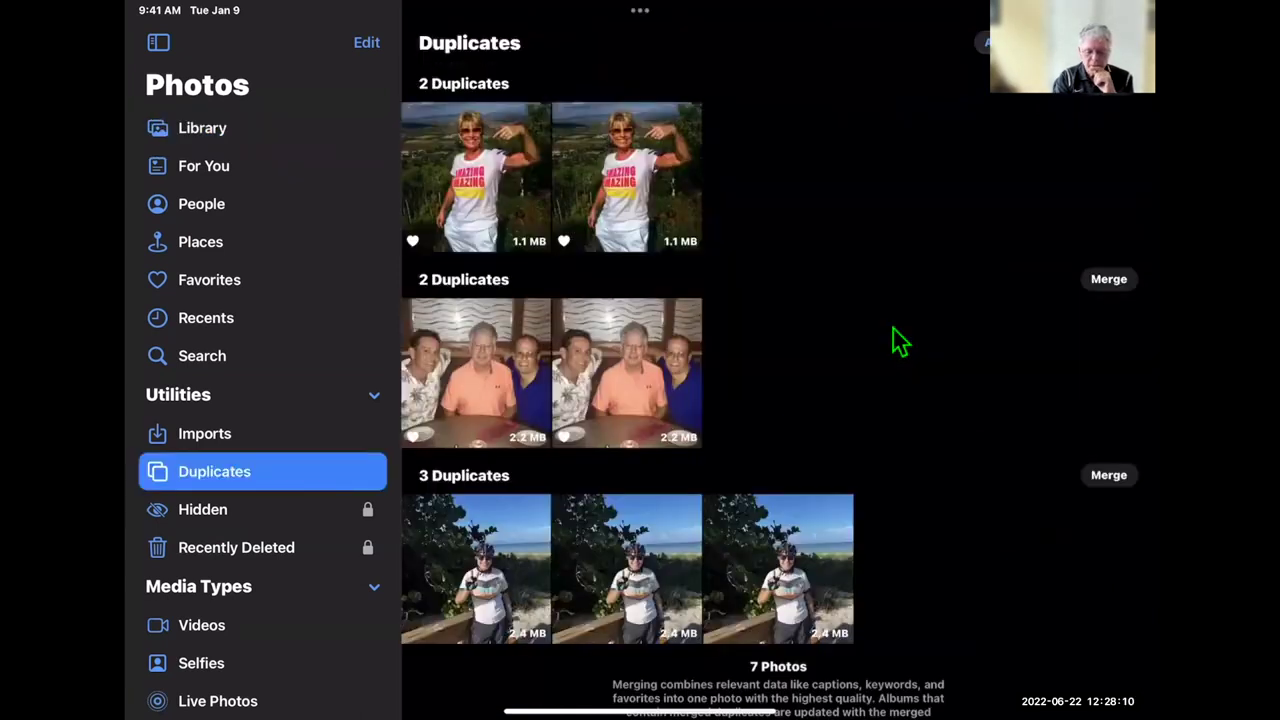
Step: Select all photos in the Duplicates collection and merge them
scroll(900, 340, "down", 1)
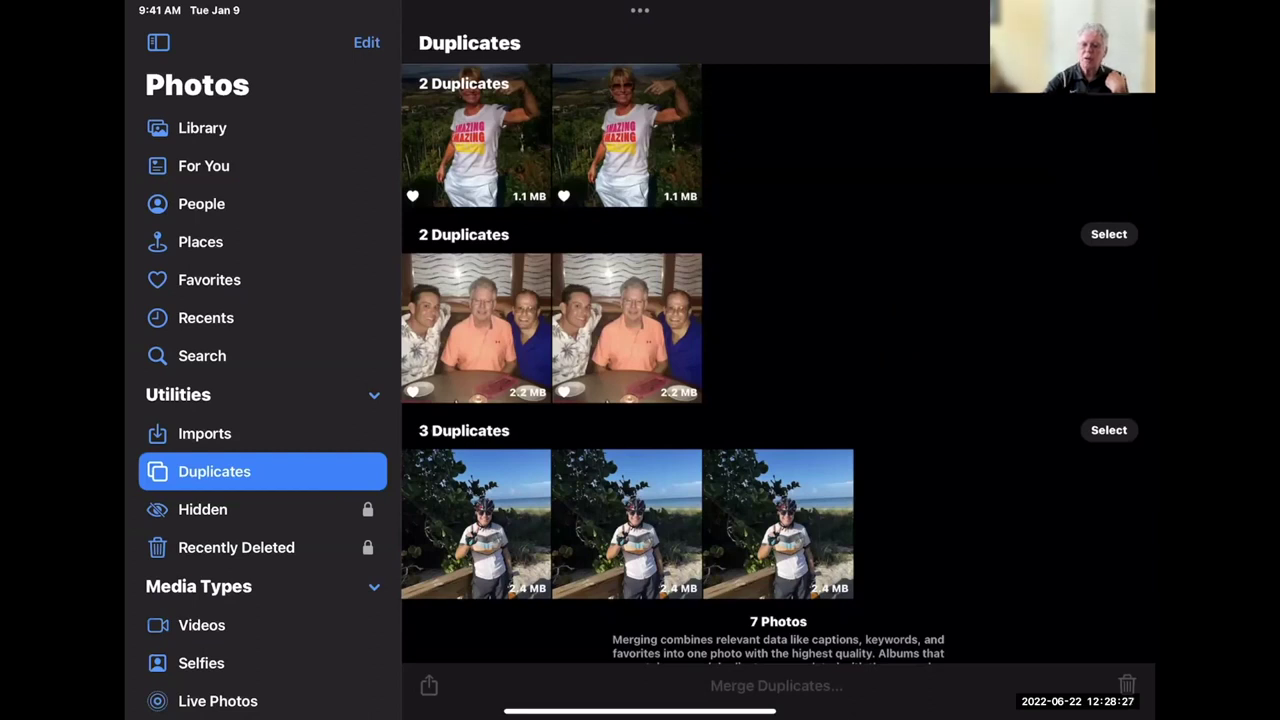
key("super+a")
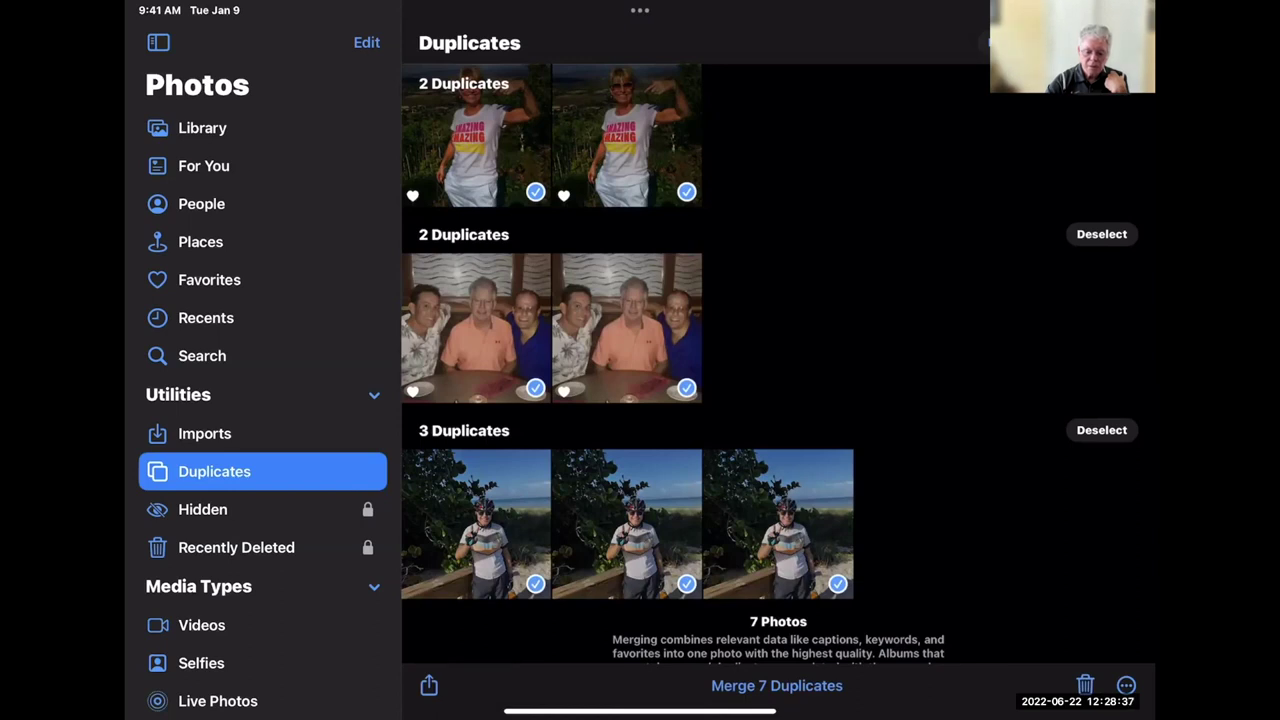
left_click(777, 685)
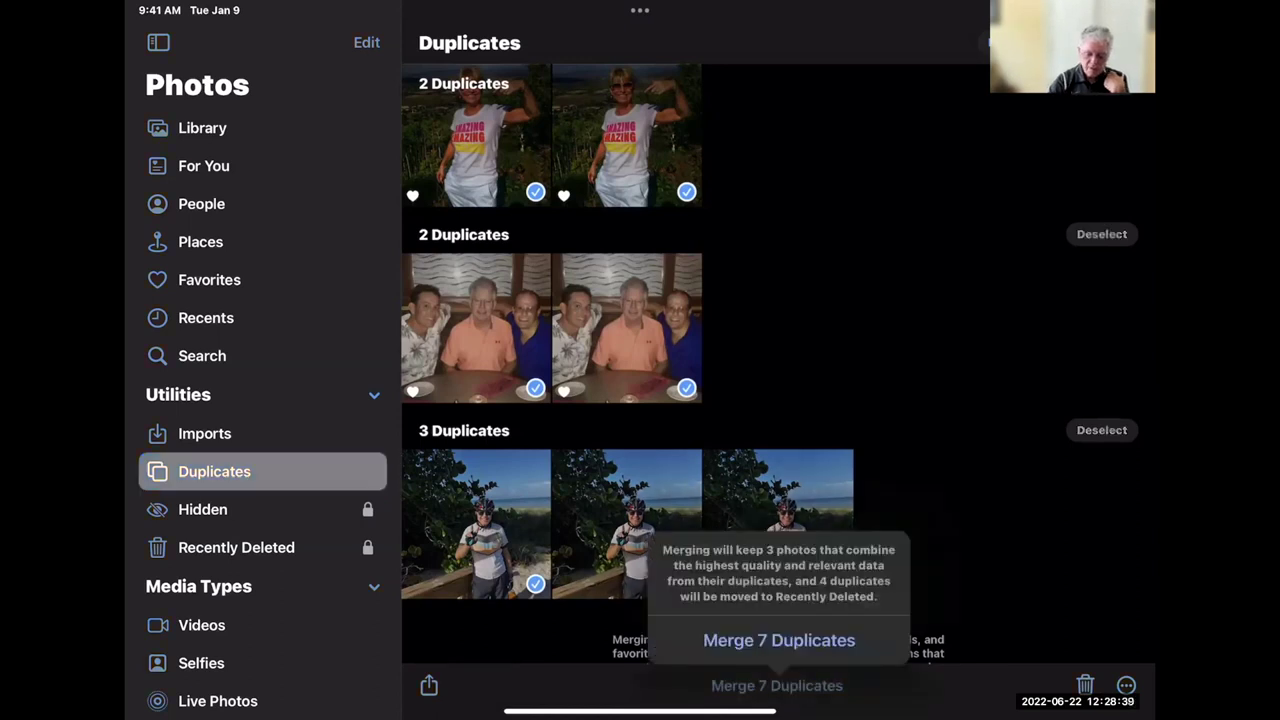
left_click(779, 640)
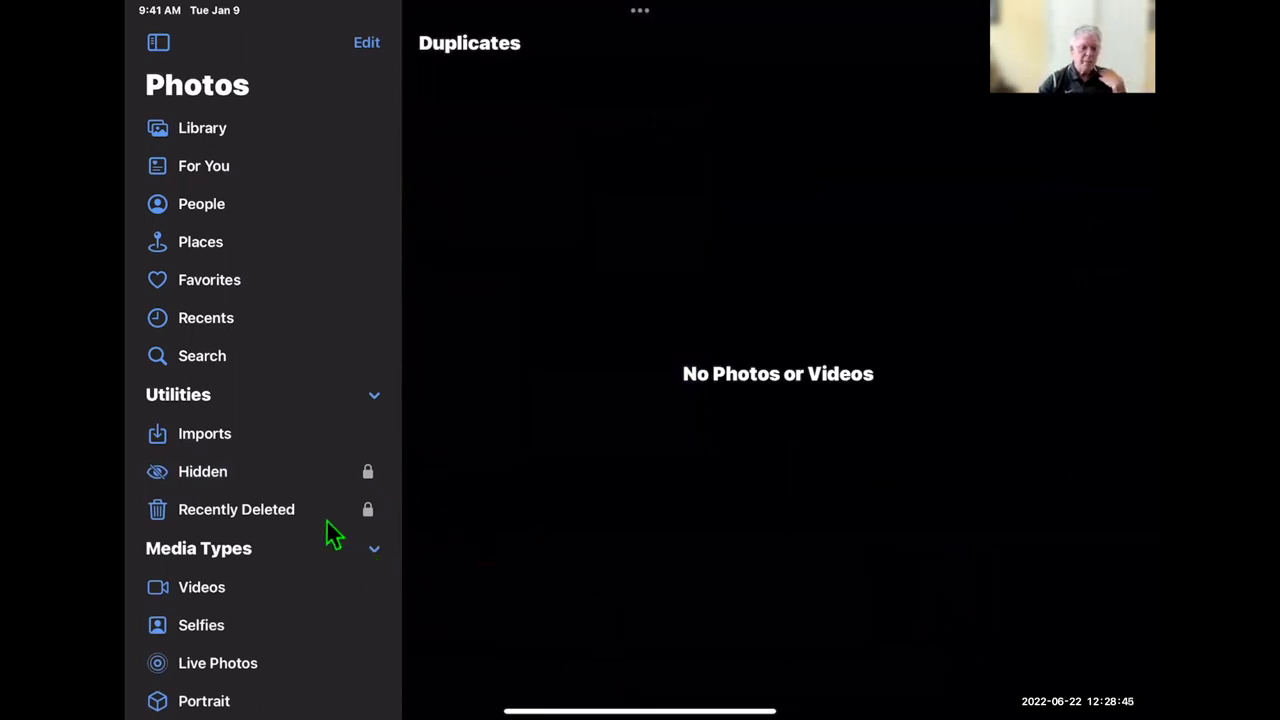
Step: Open the Hidden album, select its portrait photo and view the Feature This Person Less and Unhide options
left_click(208, 478)
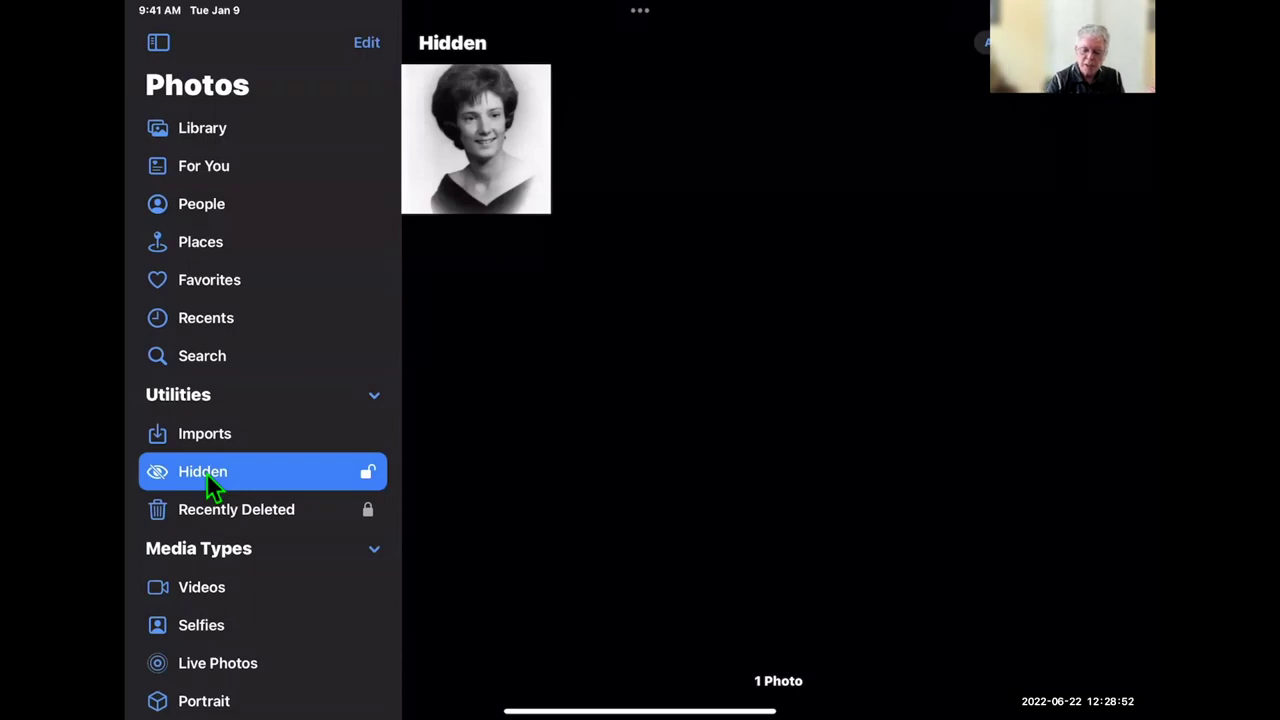
key("super+a")
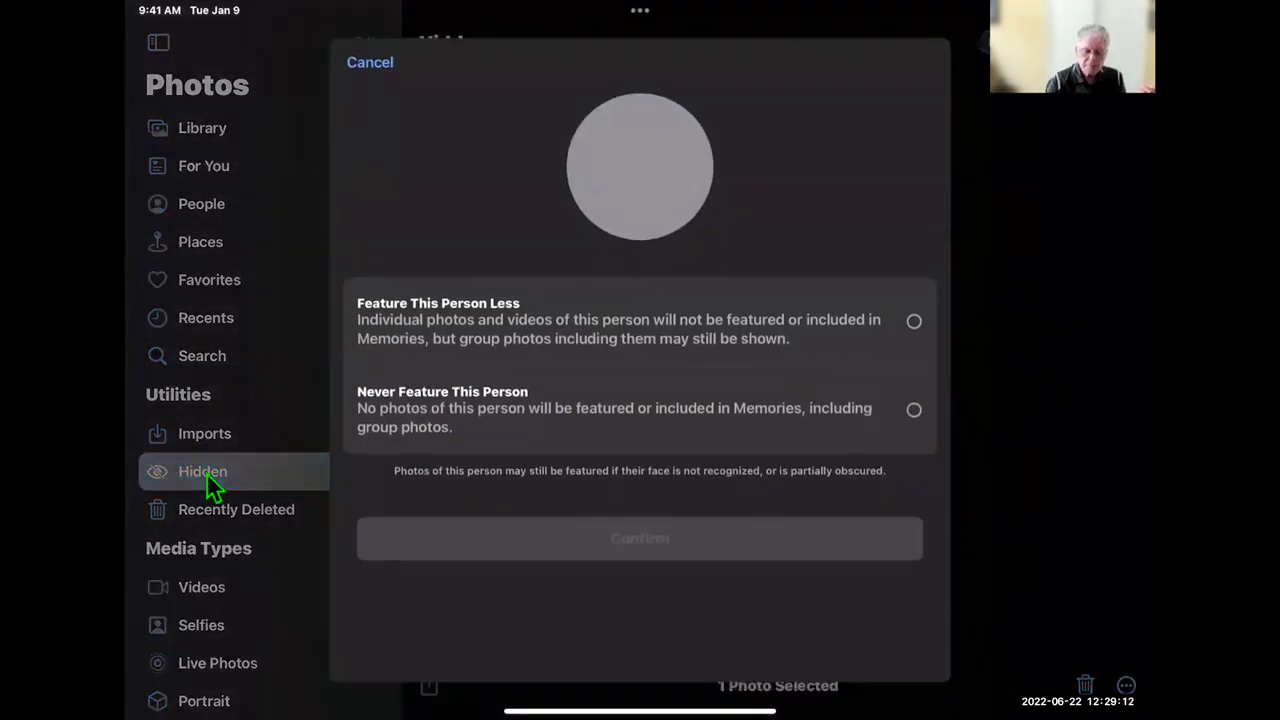
key("Escape")
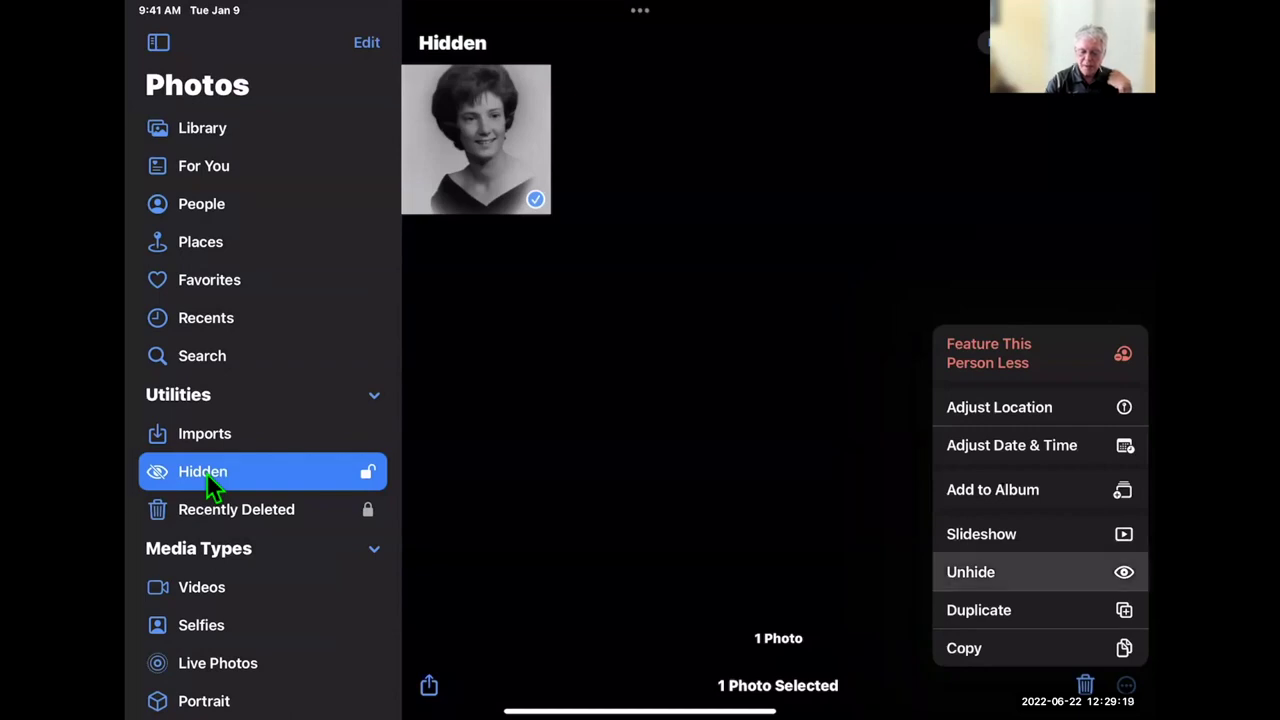
key("Escape")
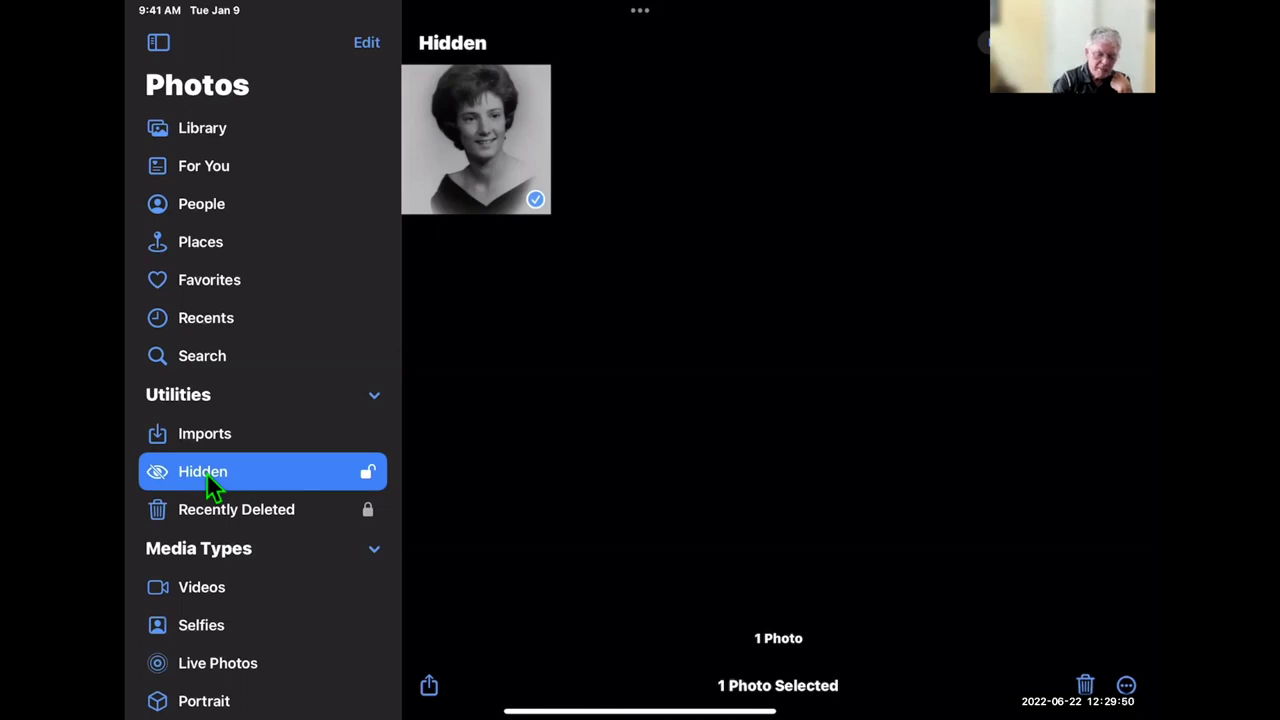
Step: Open the Recently Deleted album and look through it to the most recently deleted items
key("Down")
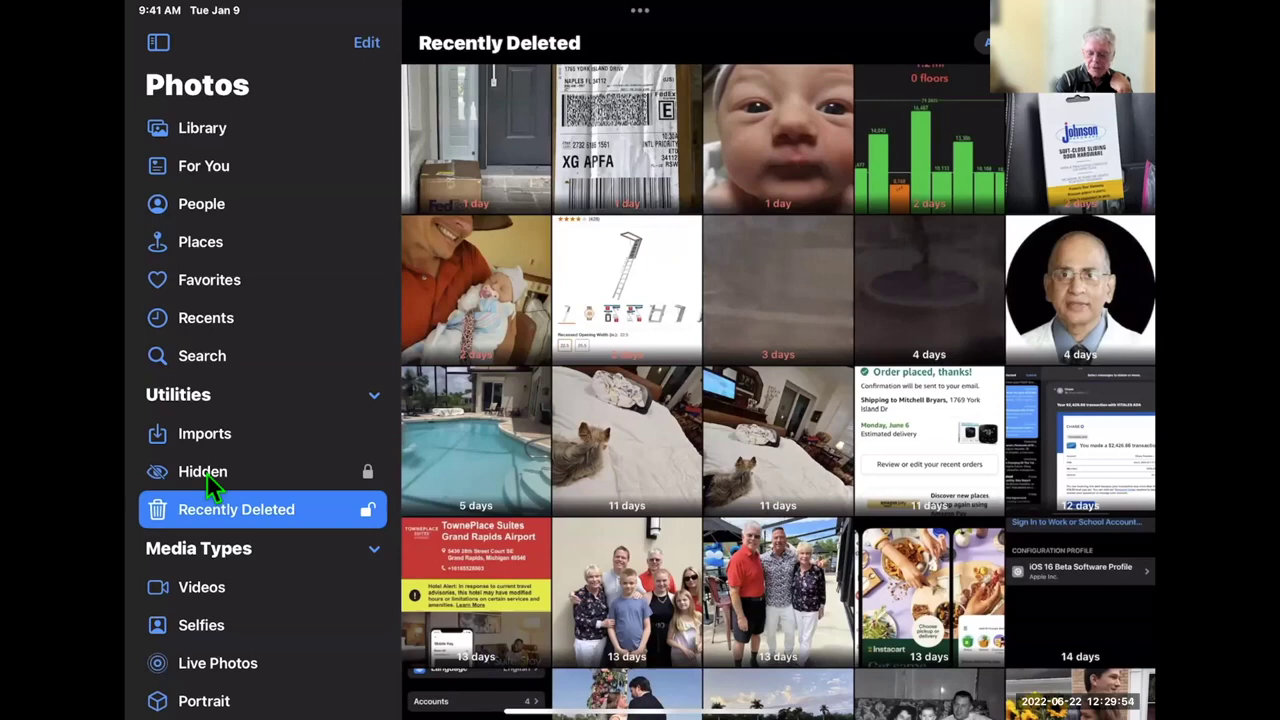
scroll(778, 390, "down", 10)
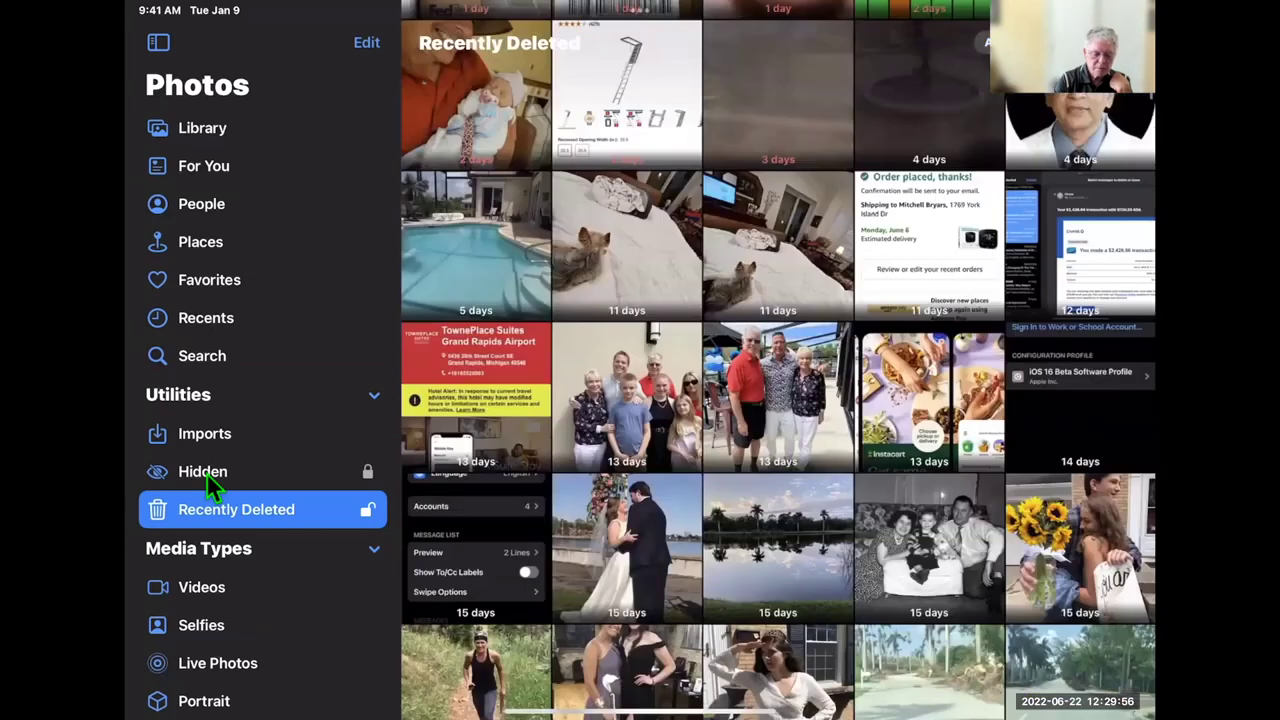
scroll(778, 390, "down", 5)
scroll(778, 390, "up", 10)
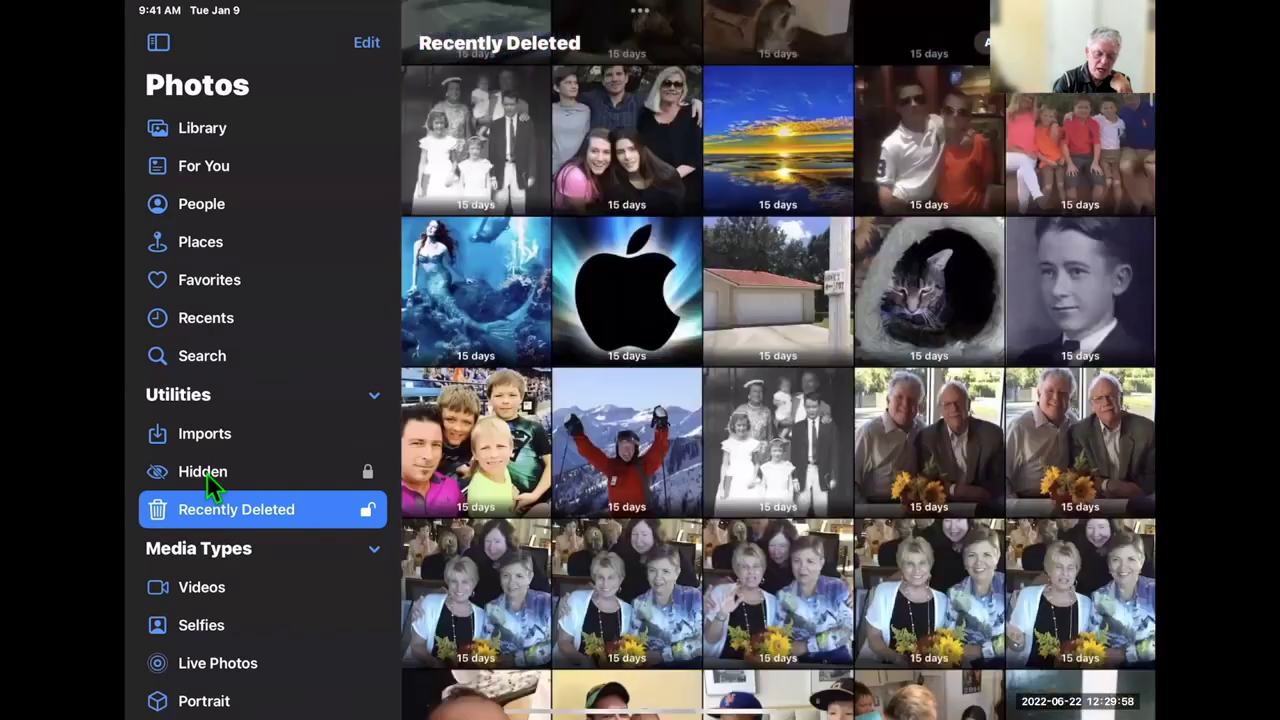
scroll(778, 390, "down", 15)
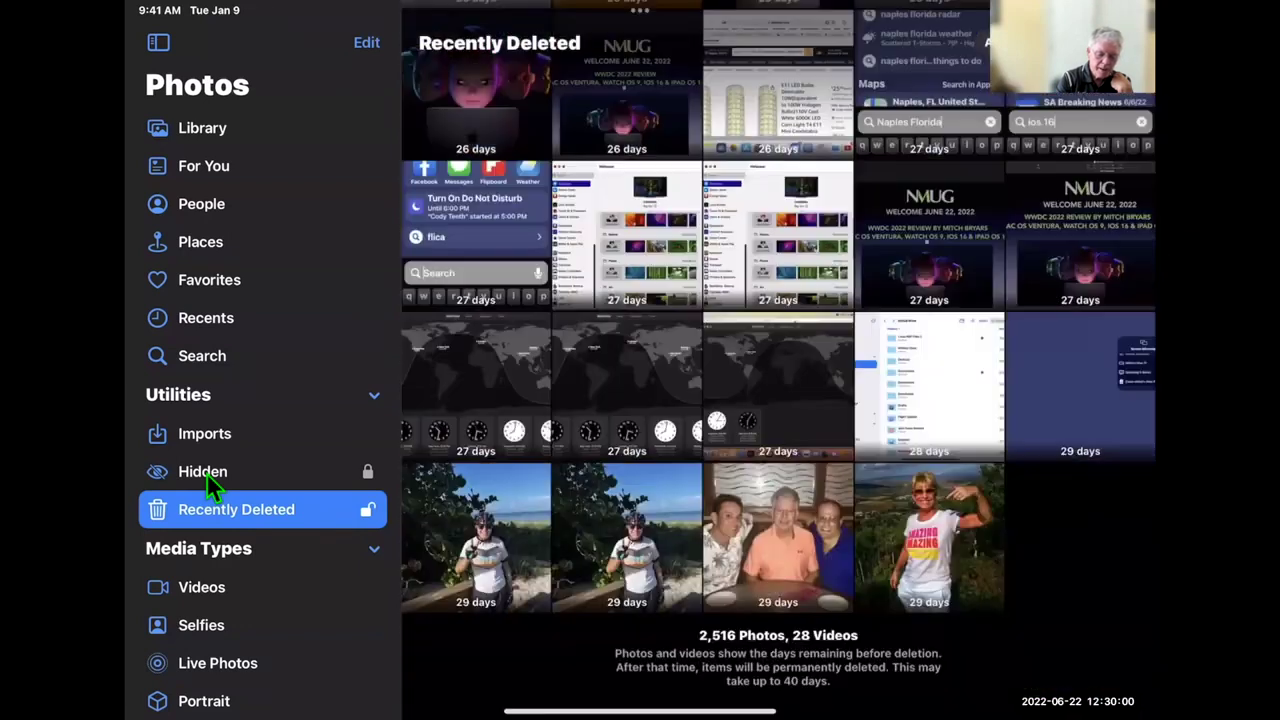
Step: Go back to the Hidden album and unhide its portrait photo
key("Up")
key("Up")
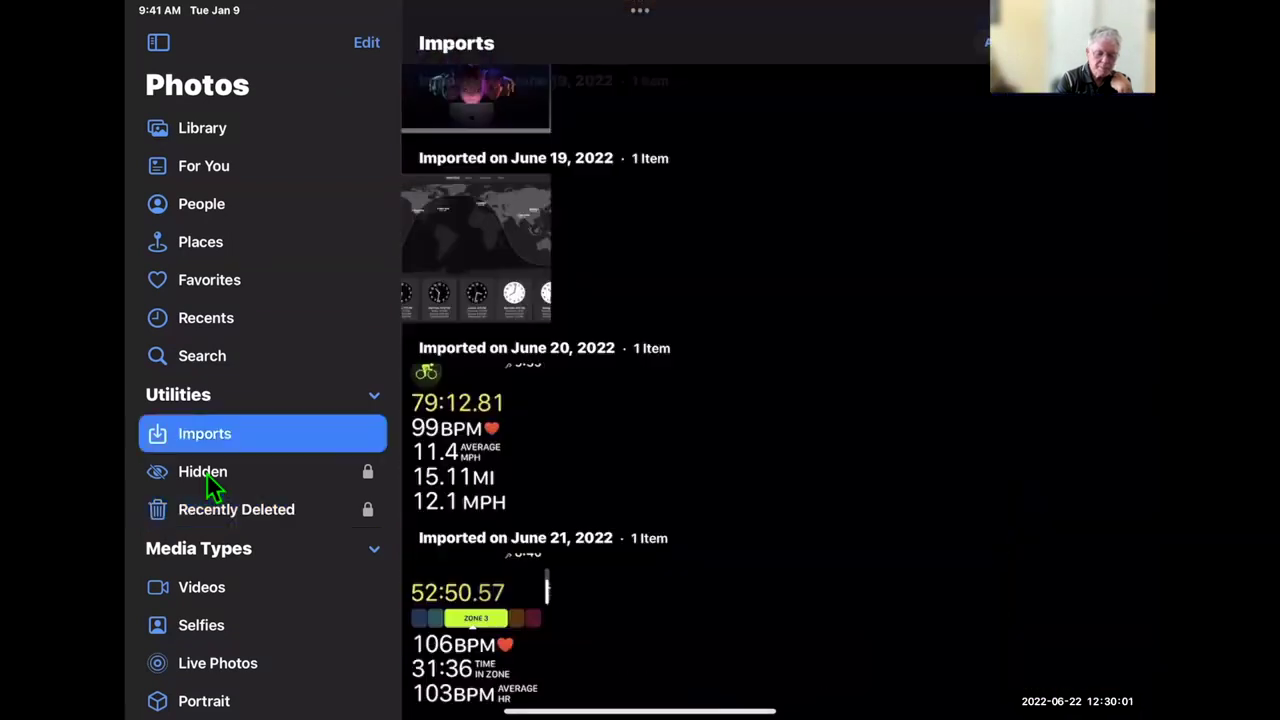
left_click(206, 472)
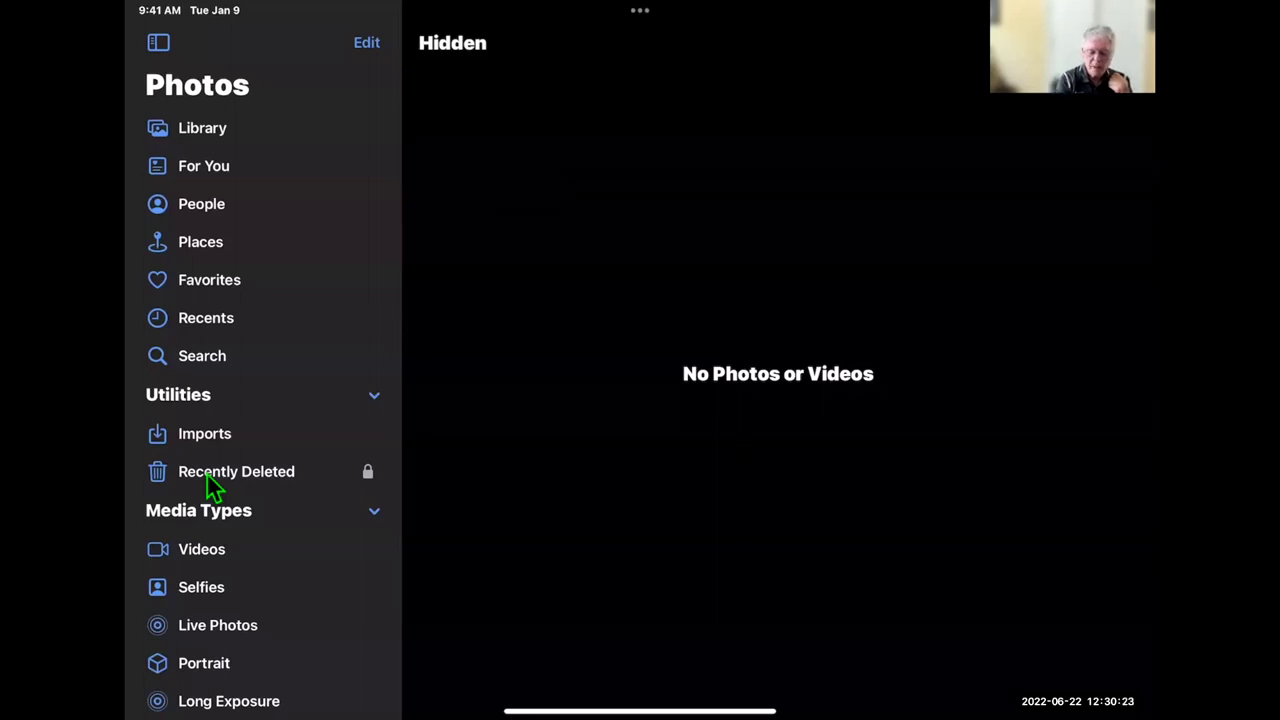
Step: Open the Yorkie photo from Favorites in Photos, and place the dog cut out of its background in a new note
key("super+h")
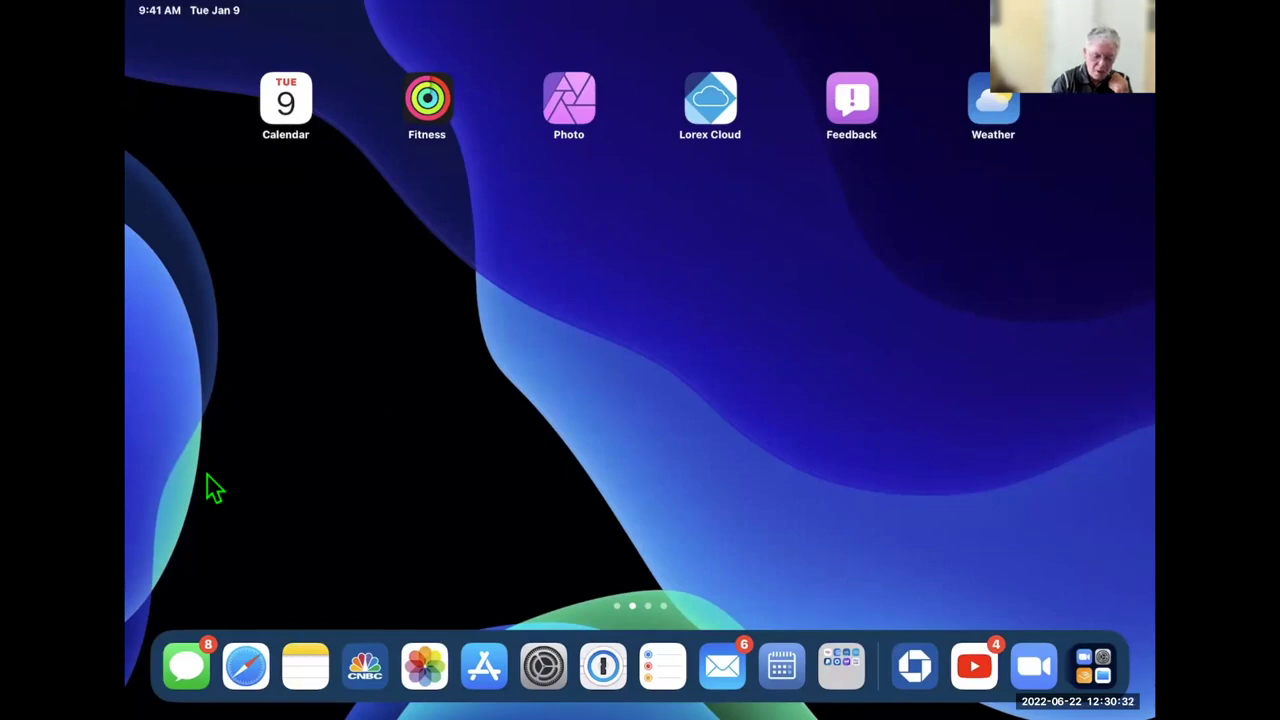
left_click(424, 666)
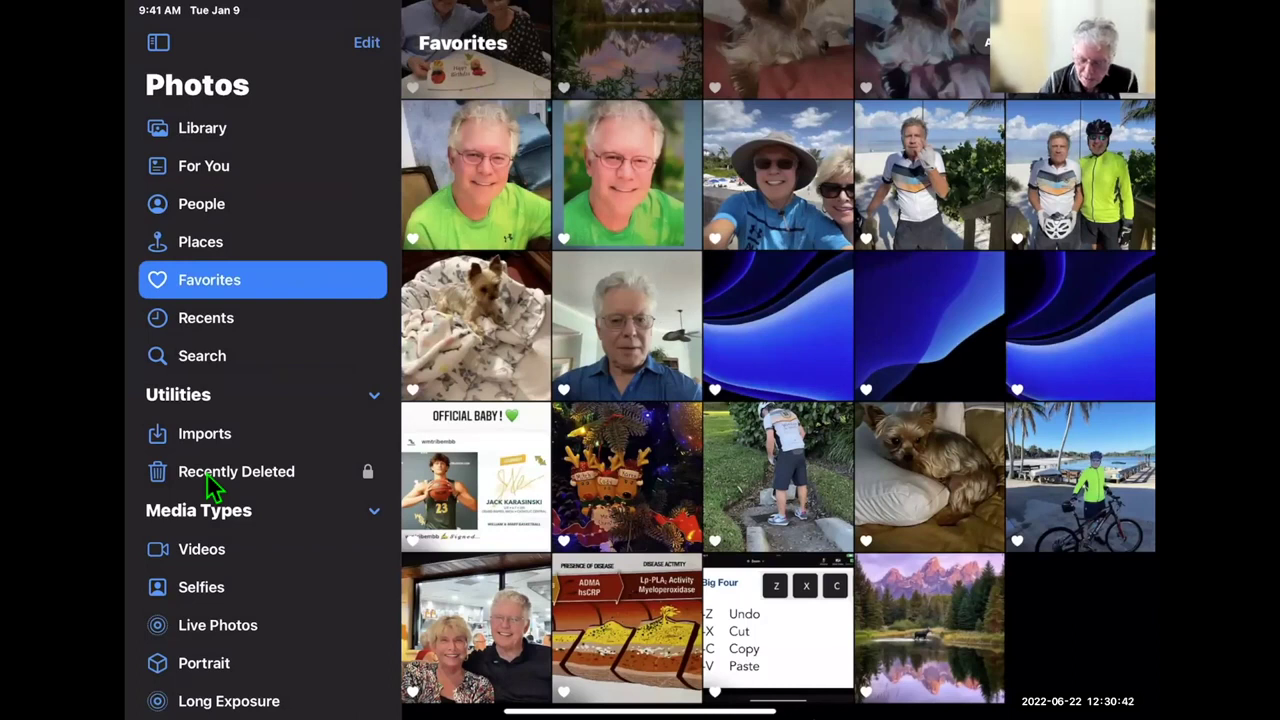
scroll(778, 360, "up", 5)
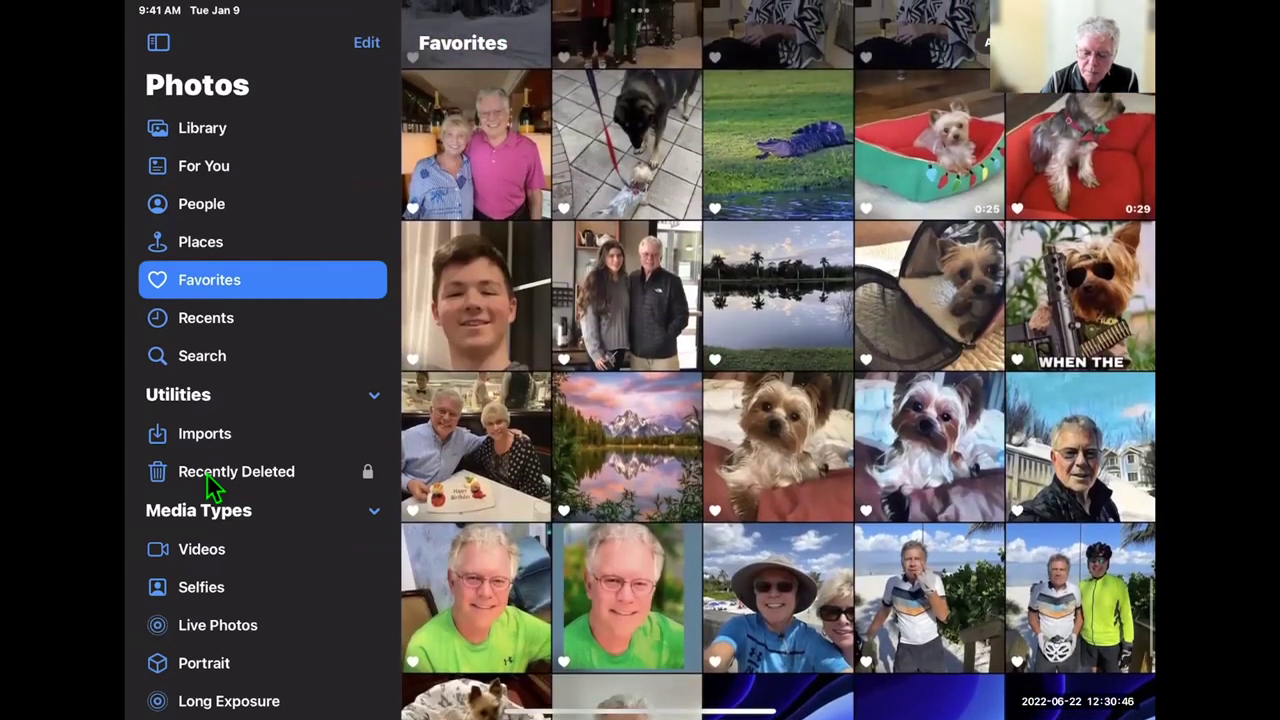
left_click(778, 446)
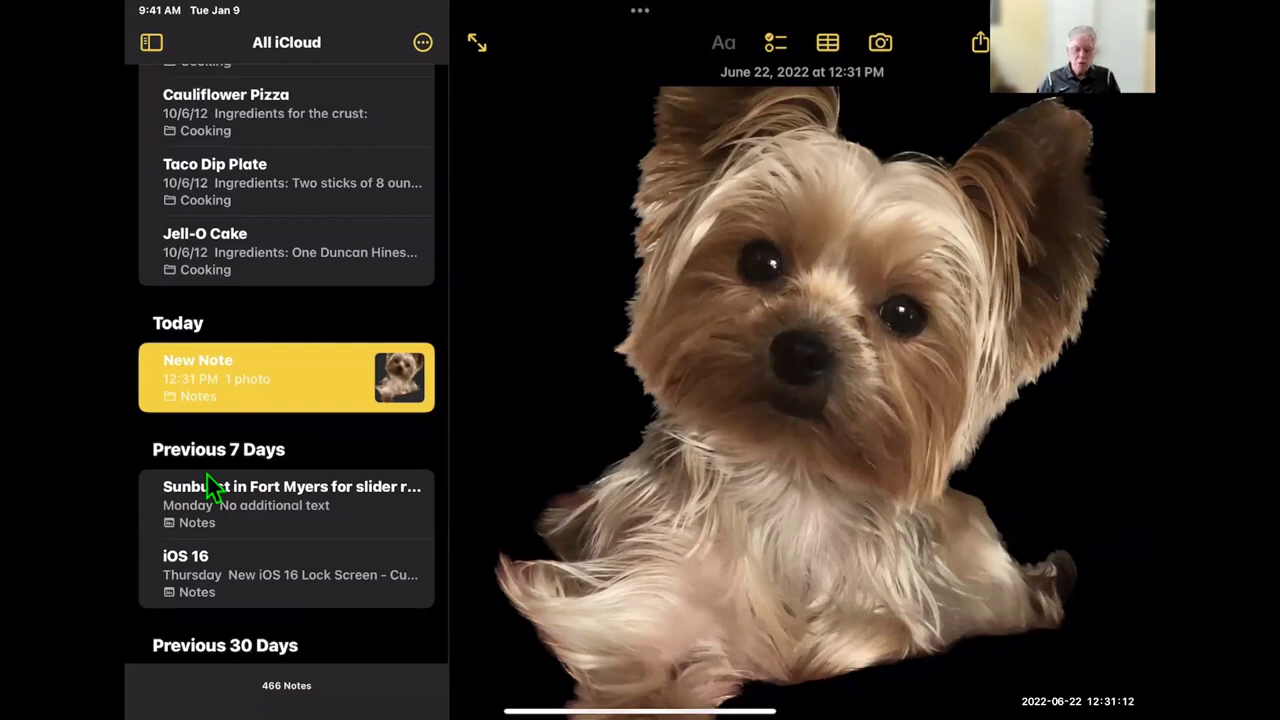
Step: Switch to Safari and find the Lxcom E11 LED bulb among the saved items in the Amazon cart
key("super+h")
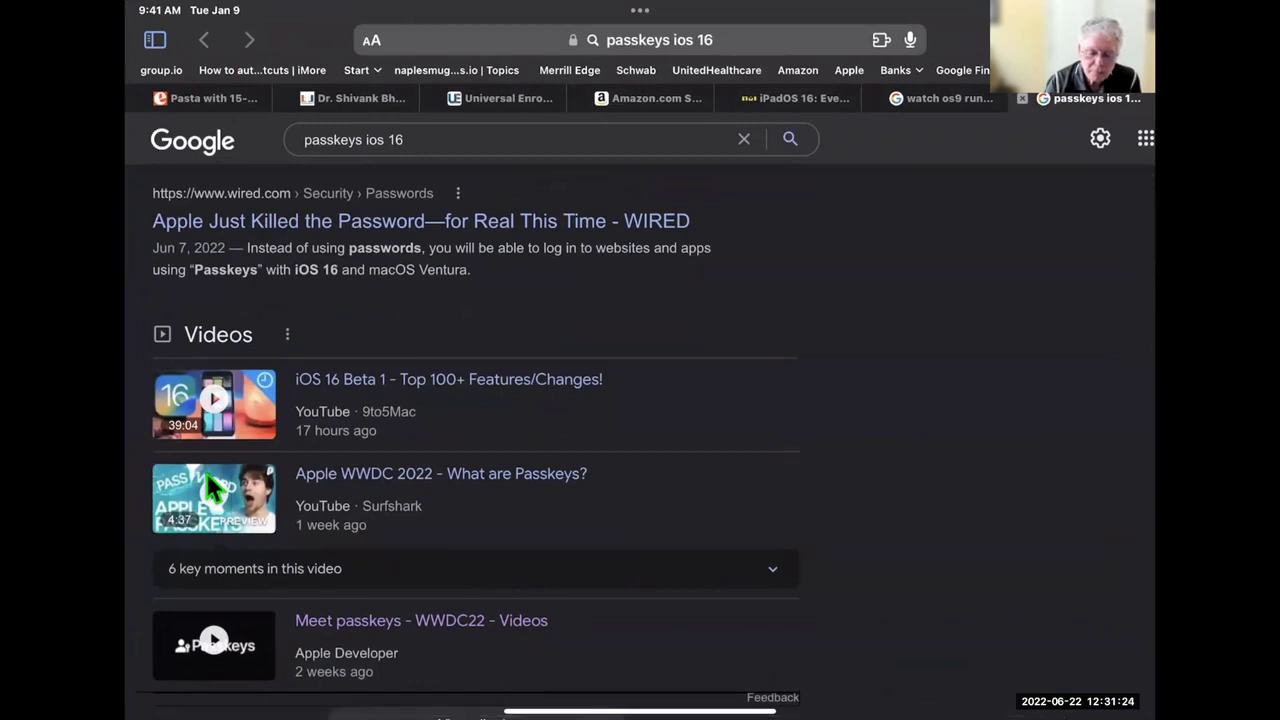
key("super+4")
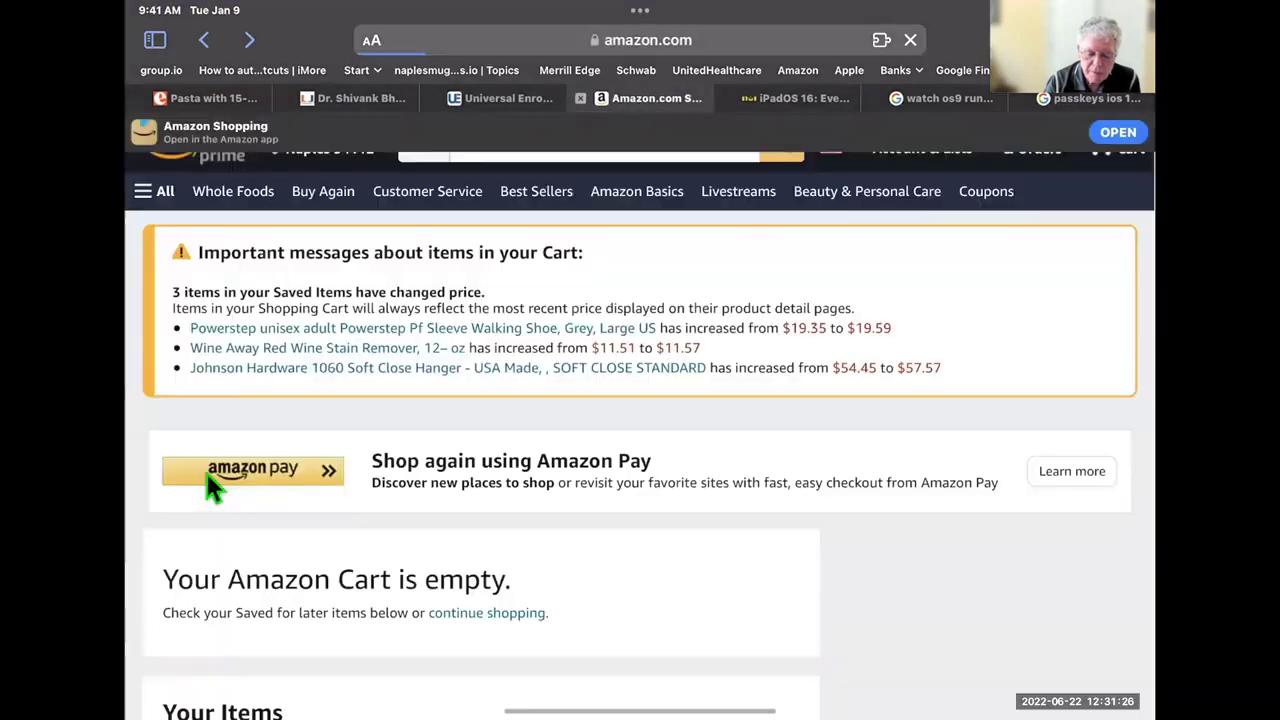
scroll(212, 487, "down", 10)
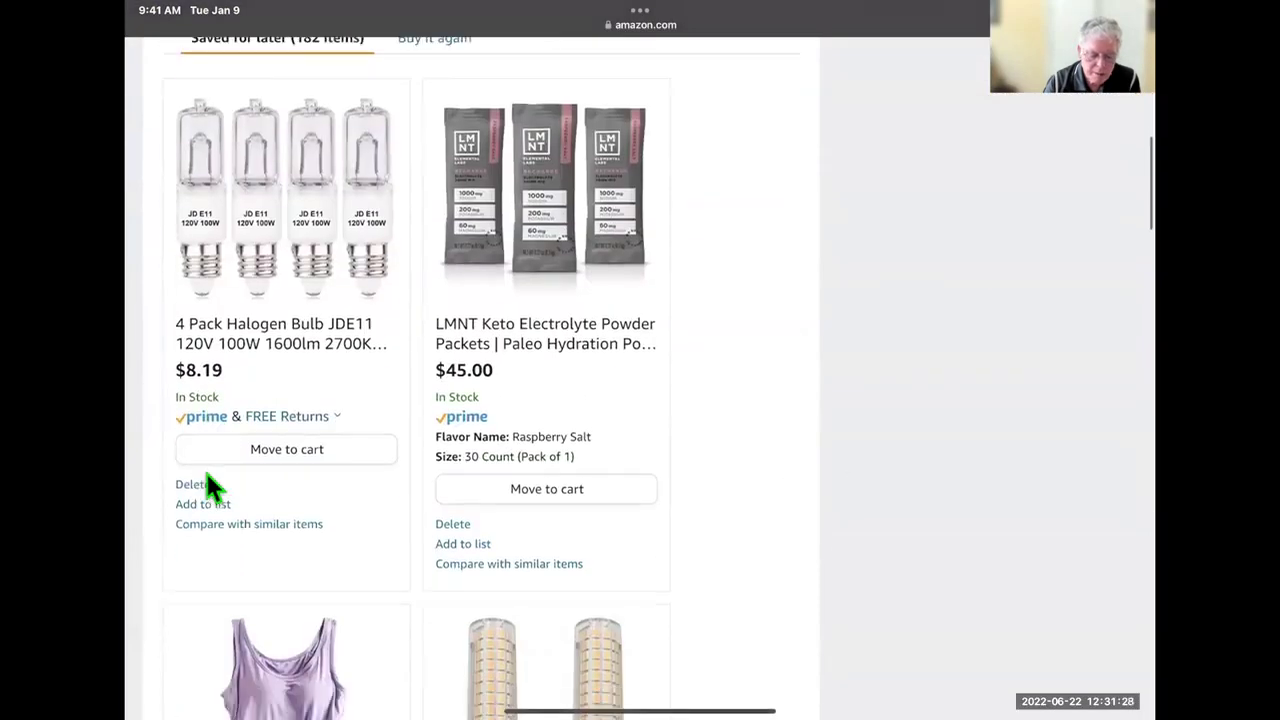
scroll(212, 487, "down", 3)
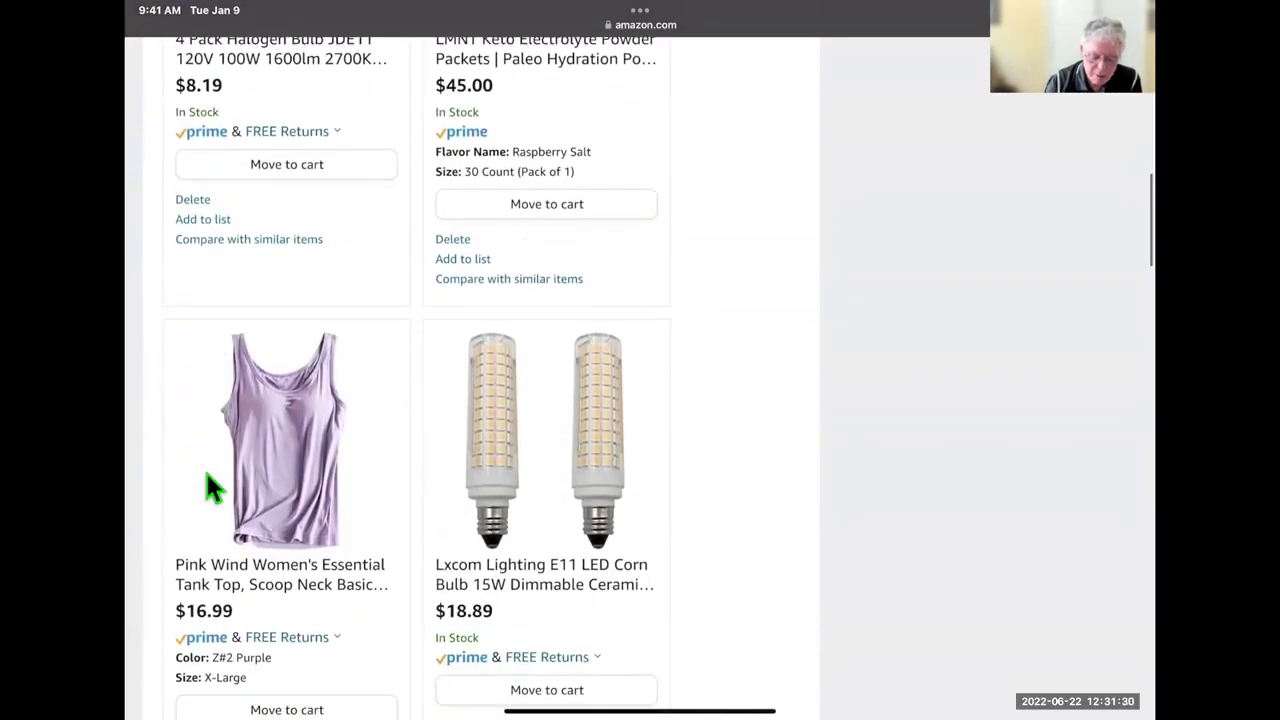
Step: Place the Lxcom LED bulb product image in a new Mail message, and cancel the message
left_click_drag(546, 440, 464, 520)
left_click(722, 665)
left_click(523, 628)
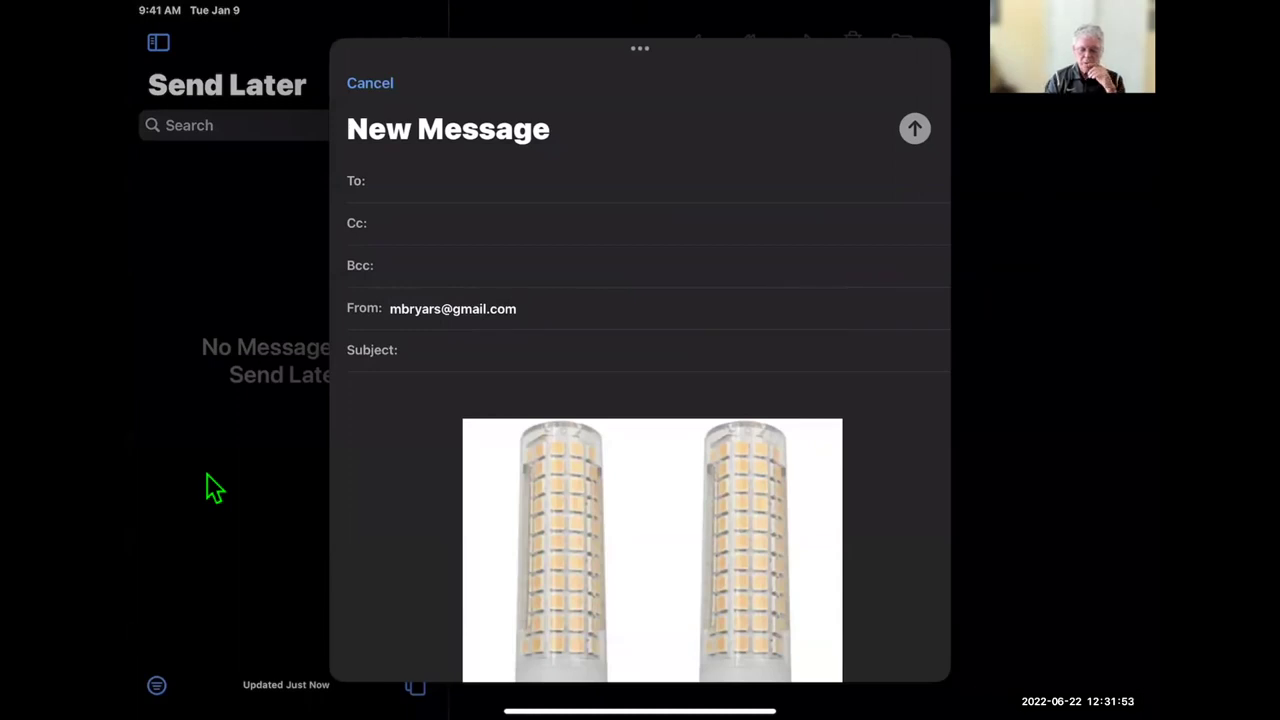
key("Escape")
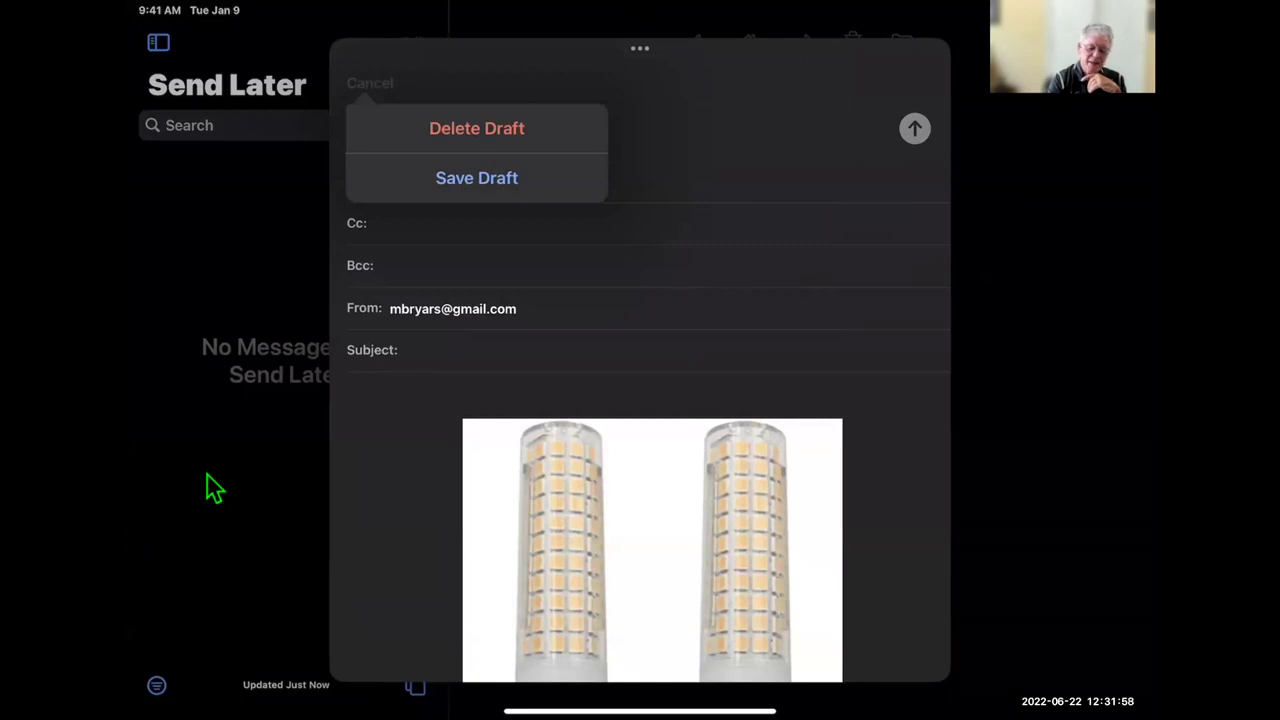
key("Return")
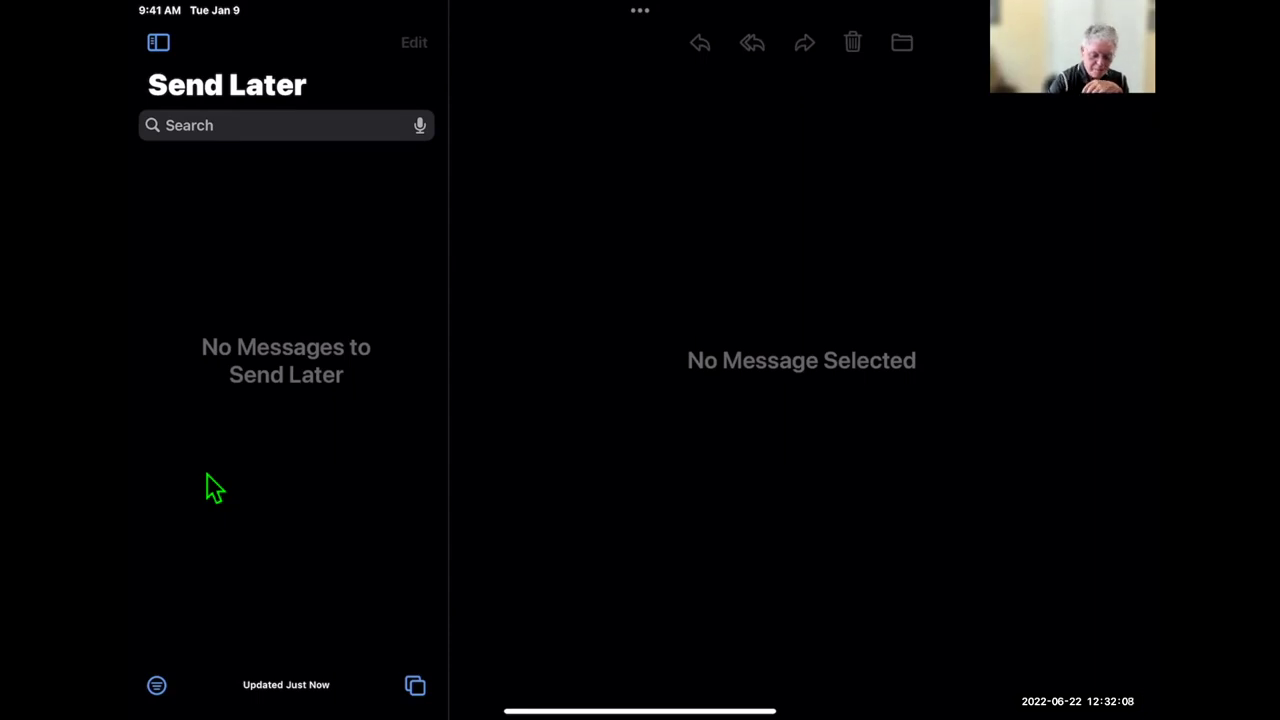
Step: Return to the Yorkie photo in Photos, lift the dog out of its background and carry the cutout over the Favorites grid
key("super+h")
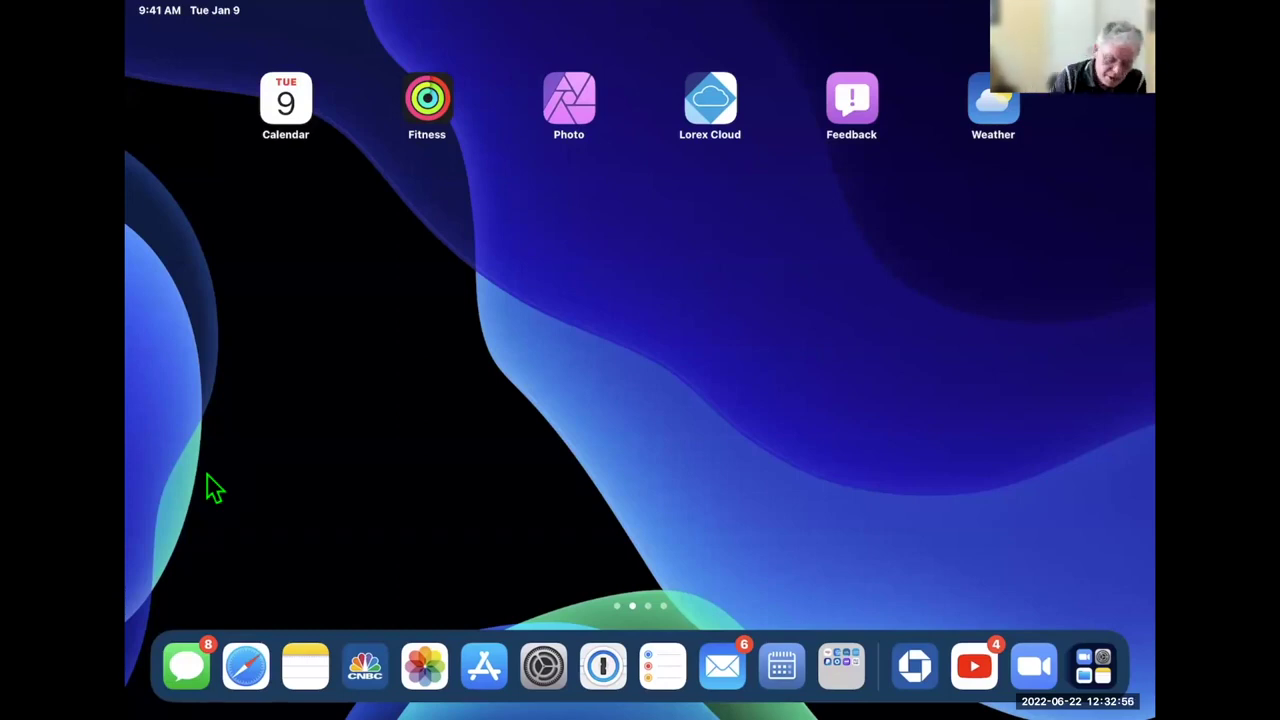
left_click(424, 666)
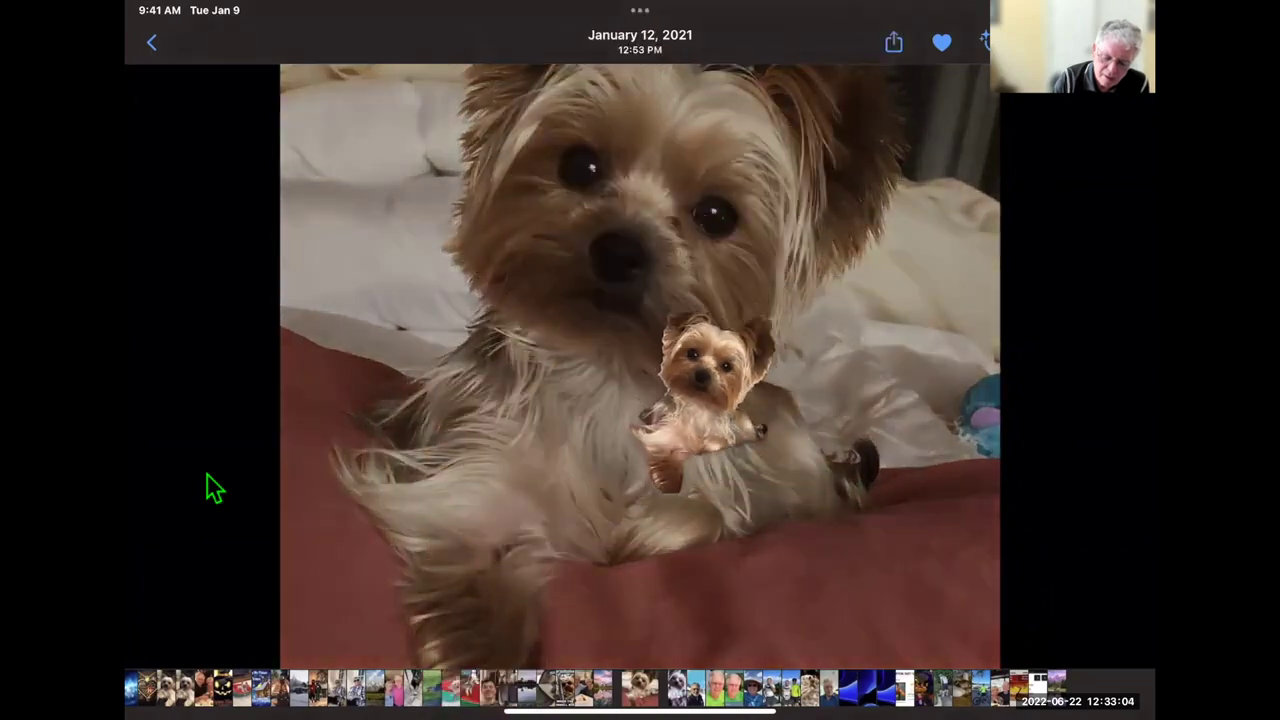
left_click_drag(215, 488, 215, 488)
left_click_drag(310, 420, 554, 295)
scroll(780, 400, "up", 5)
scroll(780, 400, "up", 4)
left_click(475, 323)
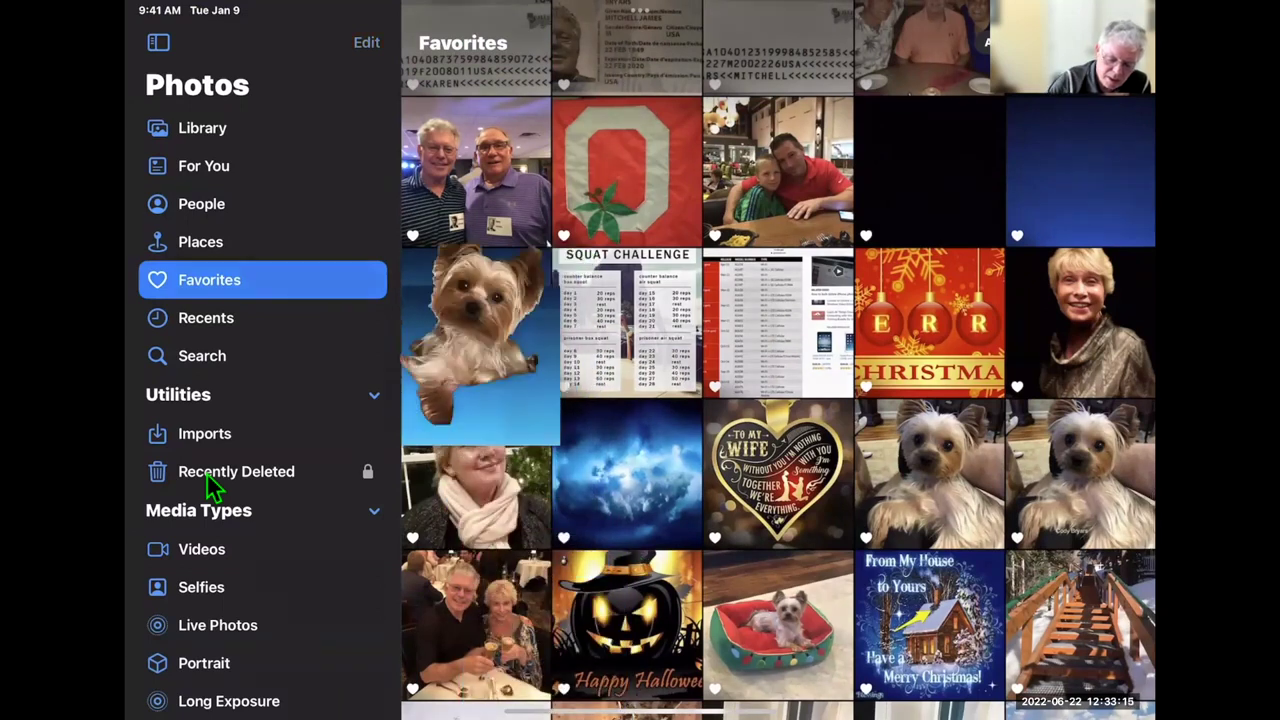
Step: Release the dog cutout and open the Yorkie photo dated March 25, 2018 from Favorites
key("Return")
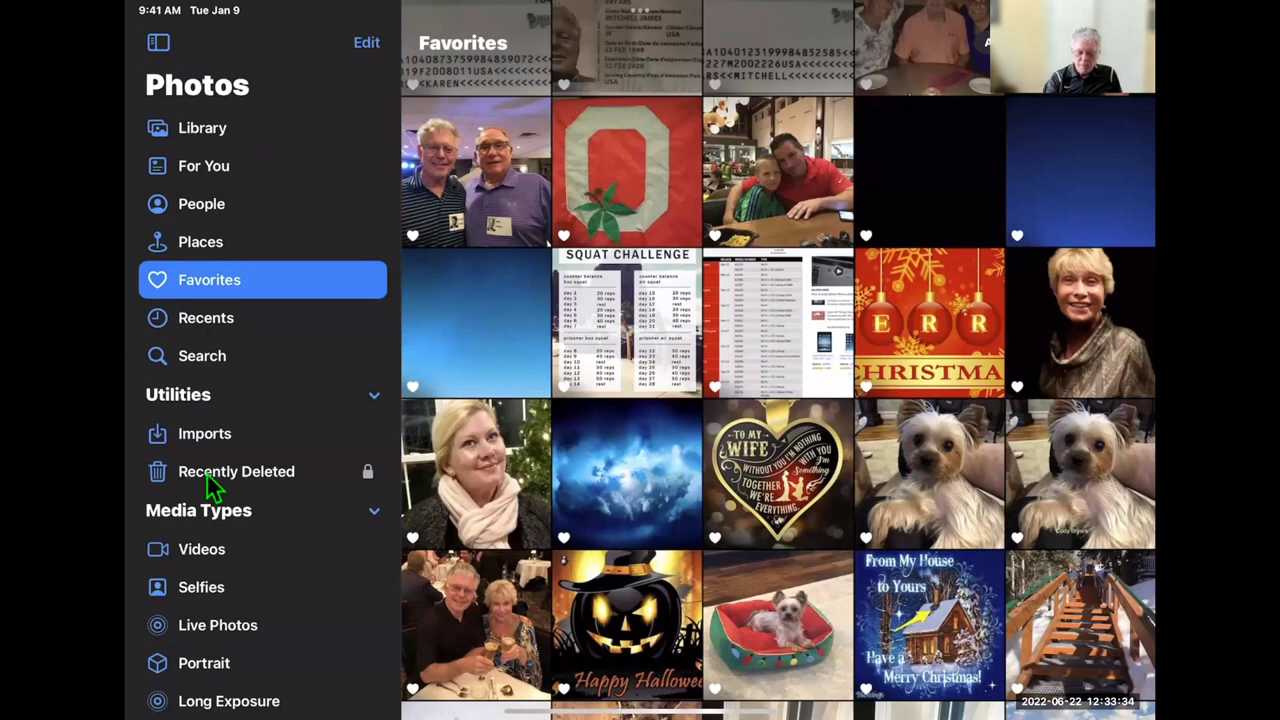
scroll(778, 360, "down", 1)
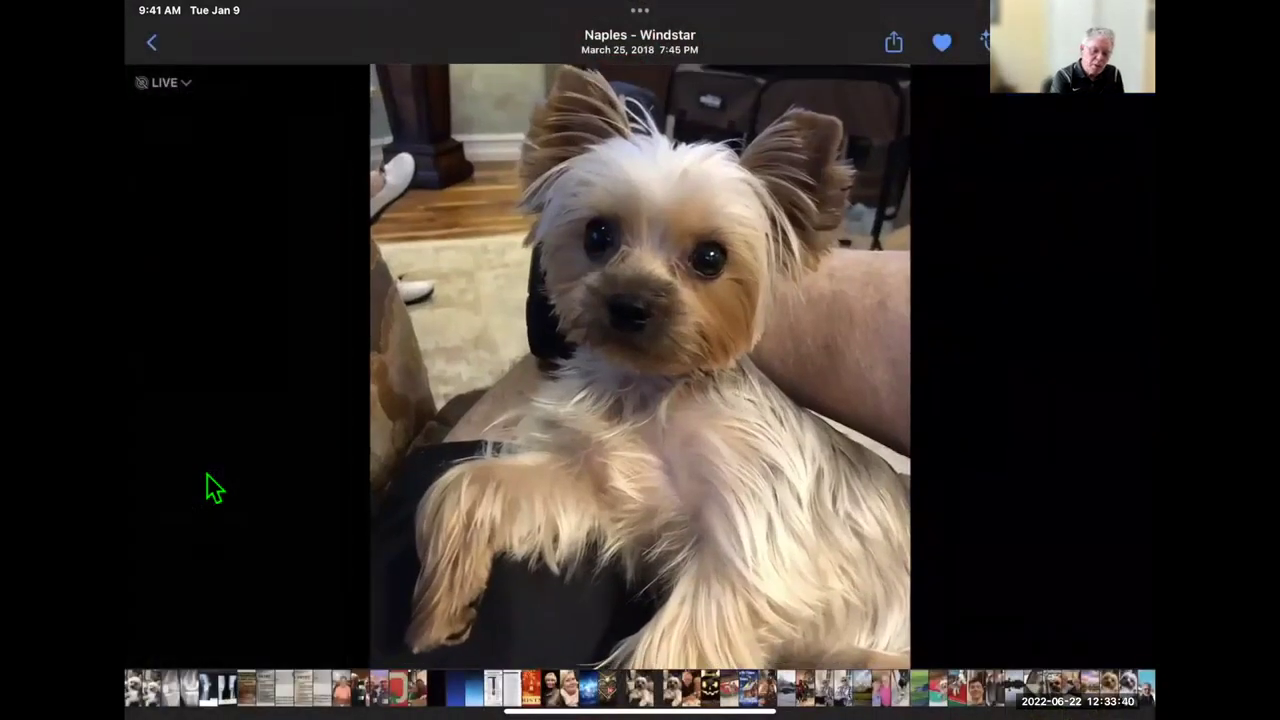
Step: Return to the Favorites grid, pick up the Yorkie photo and carry it from Photos into the Notes app
key("Escape")
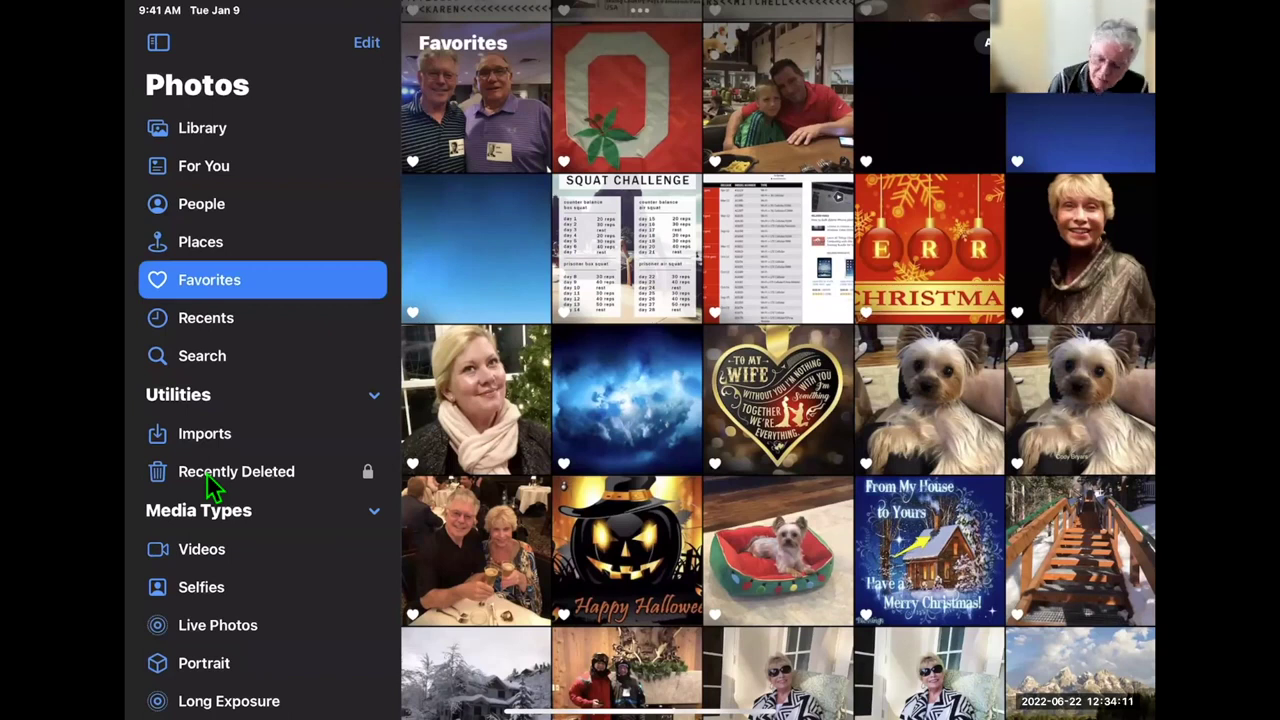
right_click(930, 400)
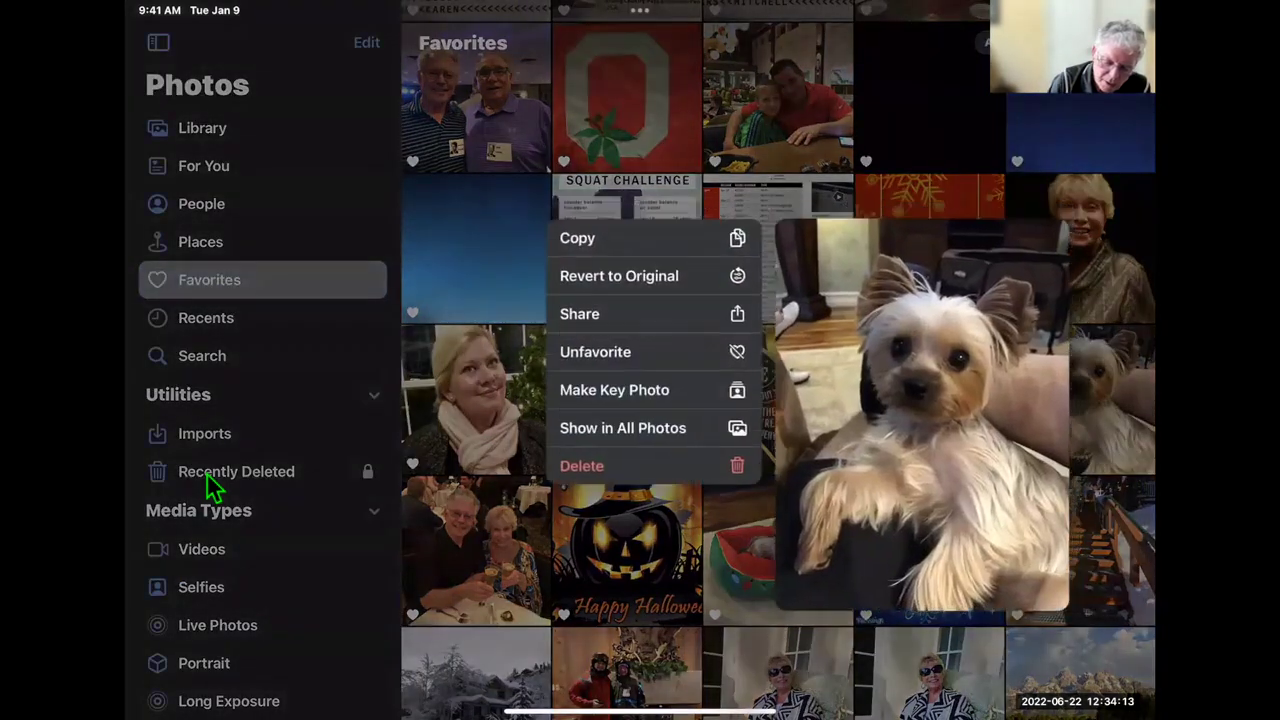
left_click(614, 351)
left_click_drag(640, 715, 640, 650)
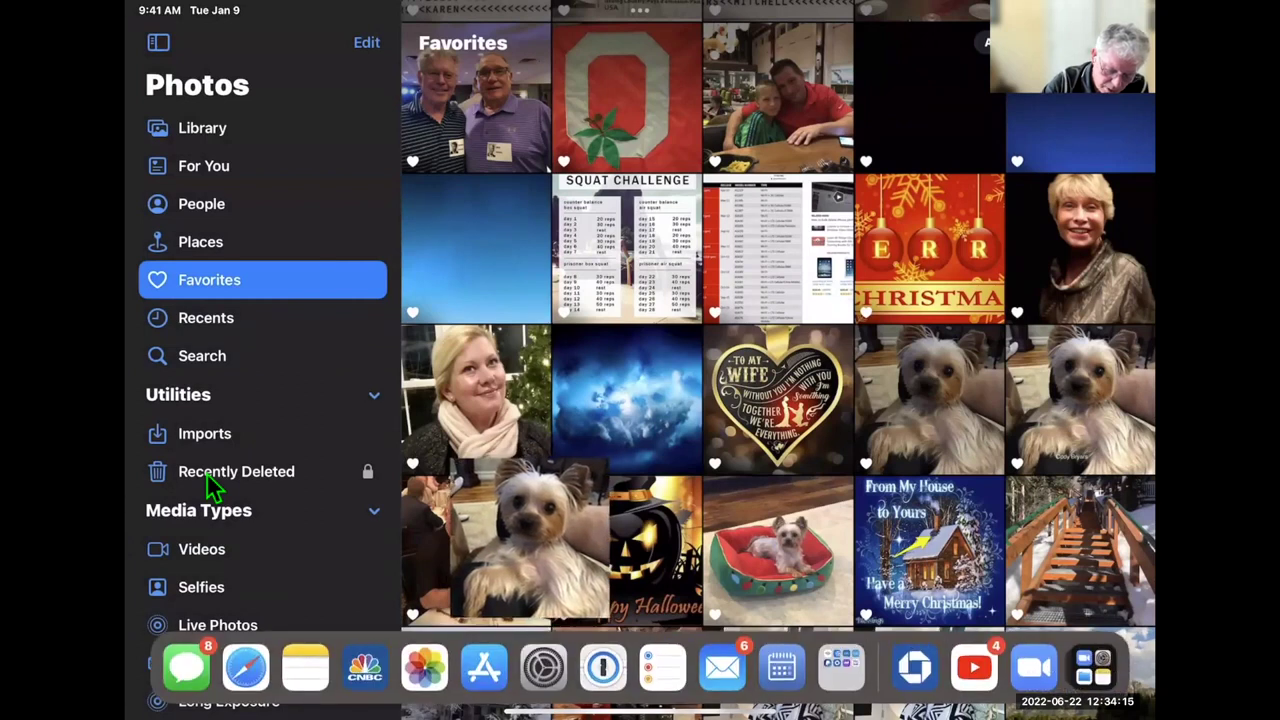
left_click_drag(515, 545, 340, 560)
left_click(305, 665)
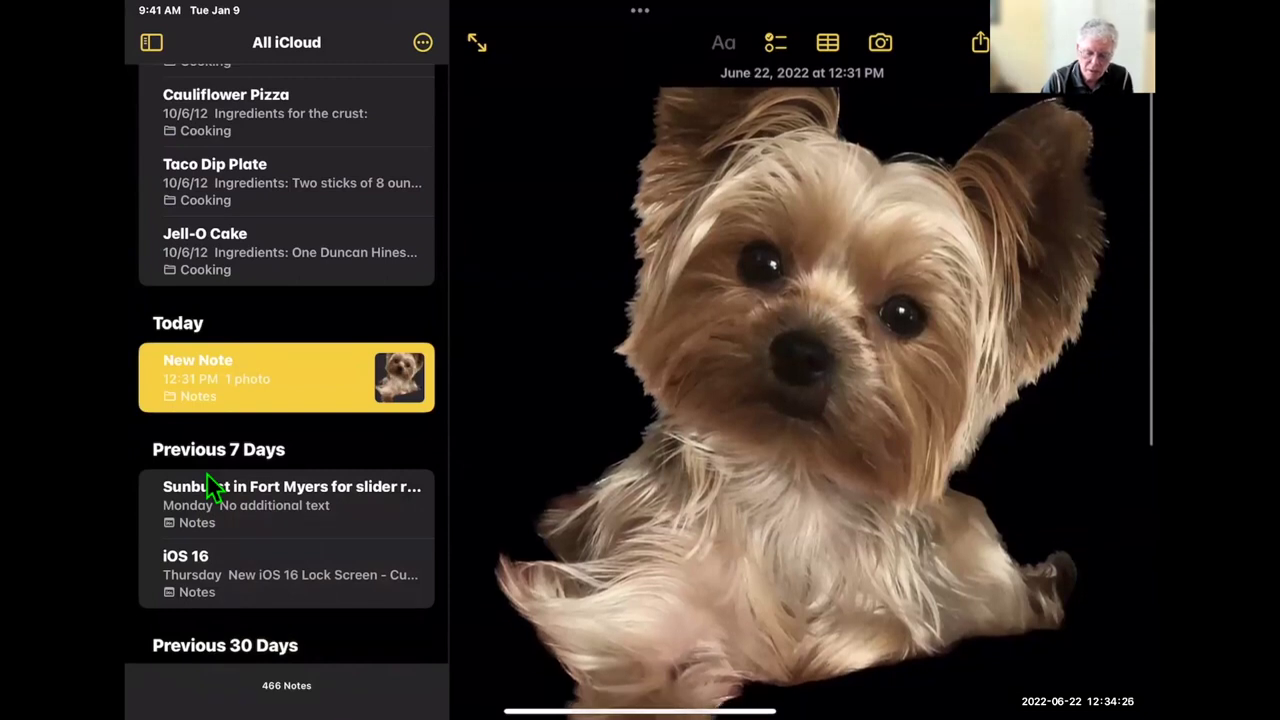
Step: Pick up and release the Yorkie cutout in today's note, and view the Baked Ziti recipe in the Cooking folder
left_click_drag(800, 400, 800, 480)
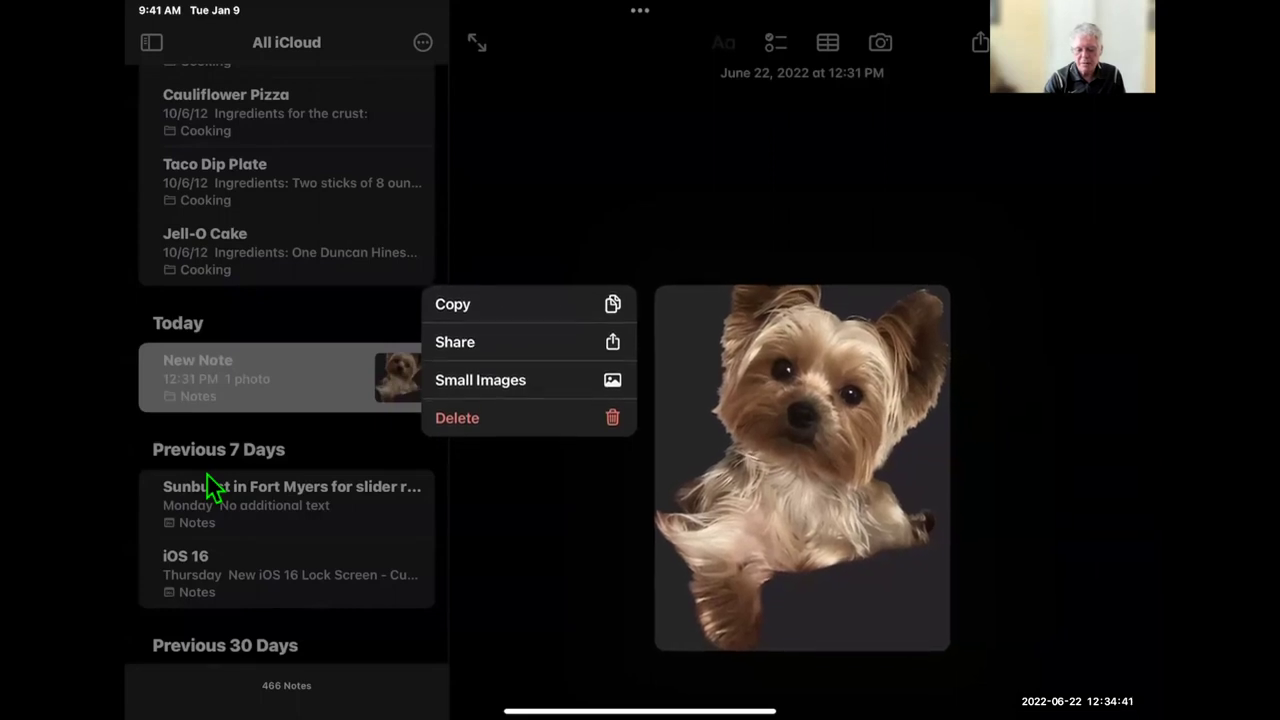
left_click(206, 474)
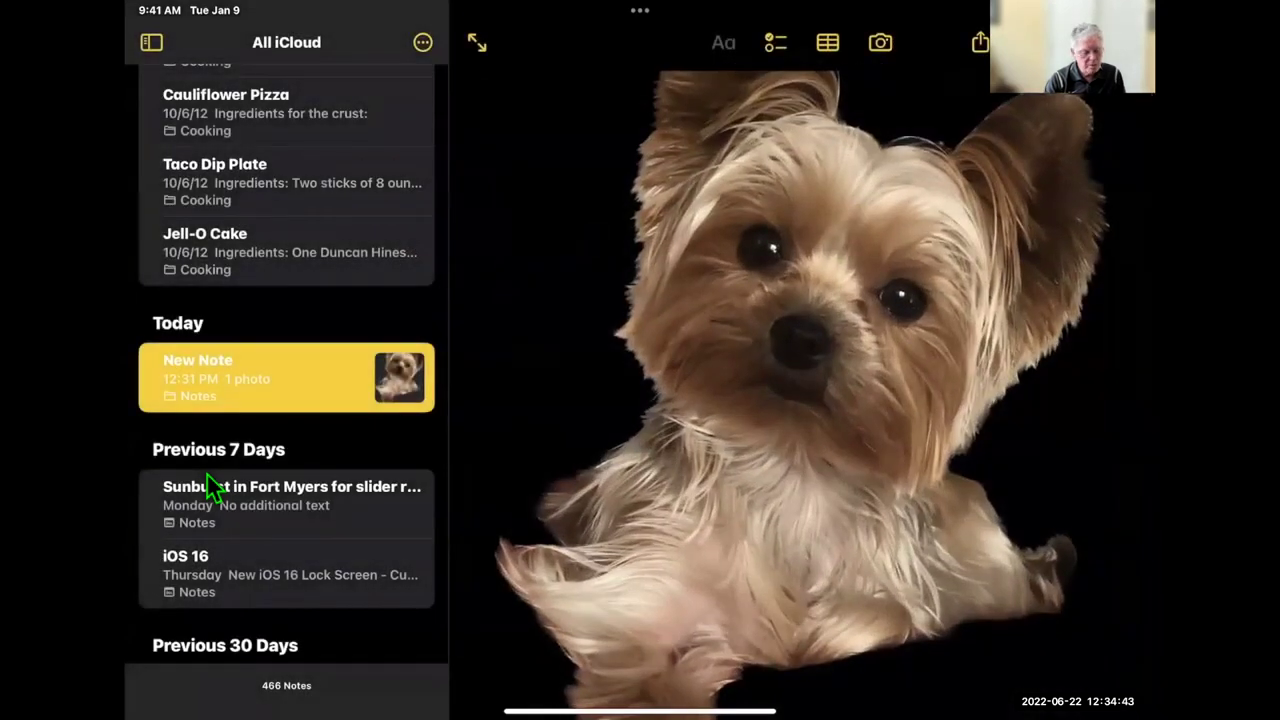
scroll(207, 477, "down", 5)
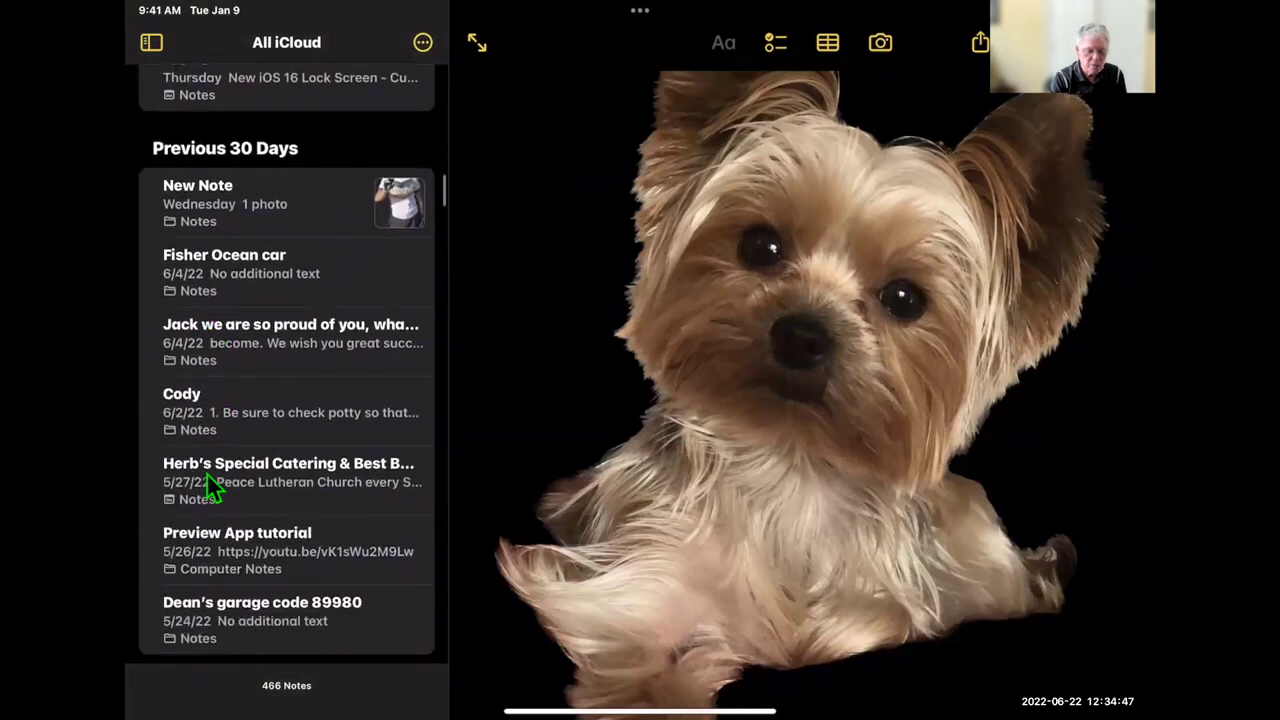
scroll(206, 480, "down", 15)
scroll(207, 477, "left", 5)
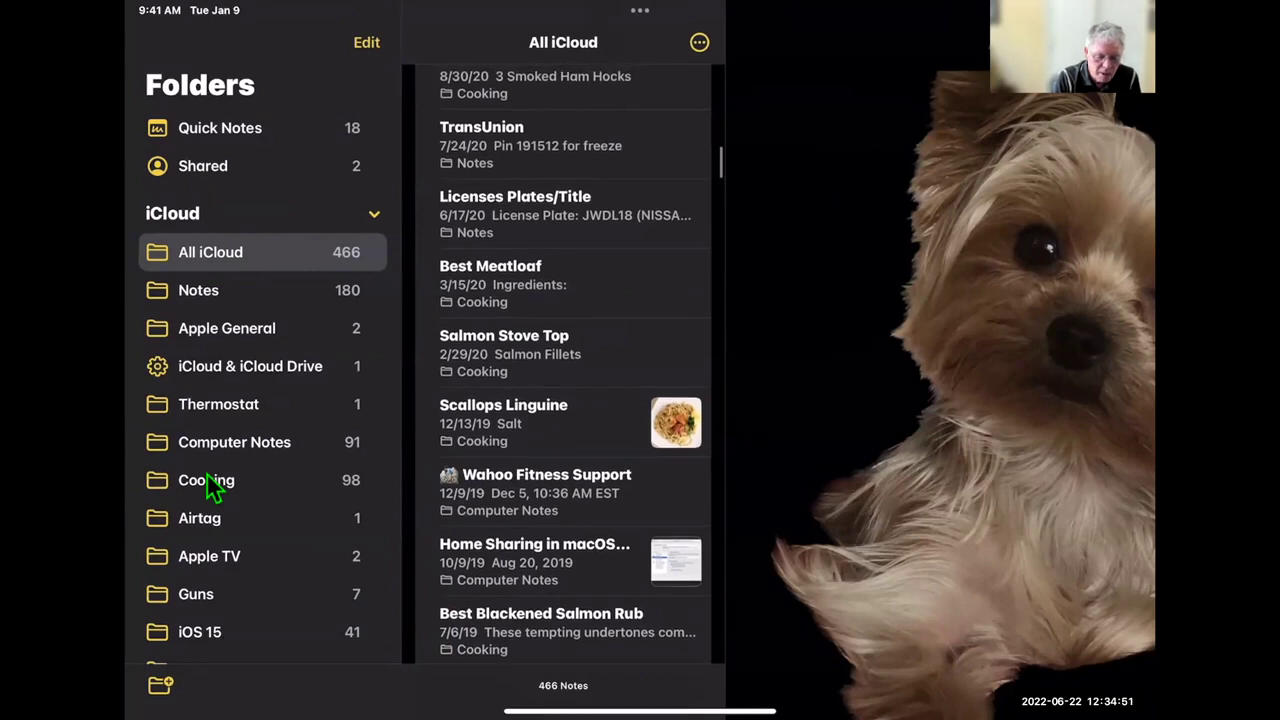
left_click(206, 480)
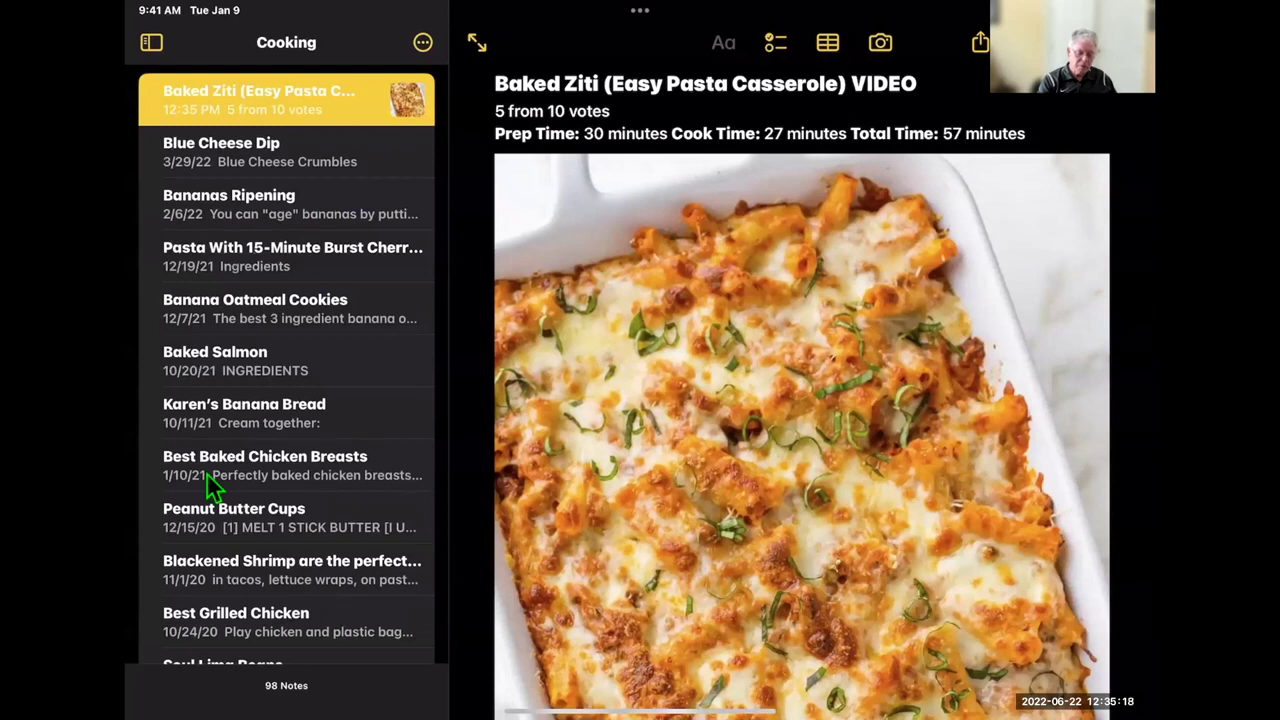
key("super+h")
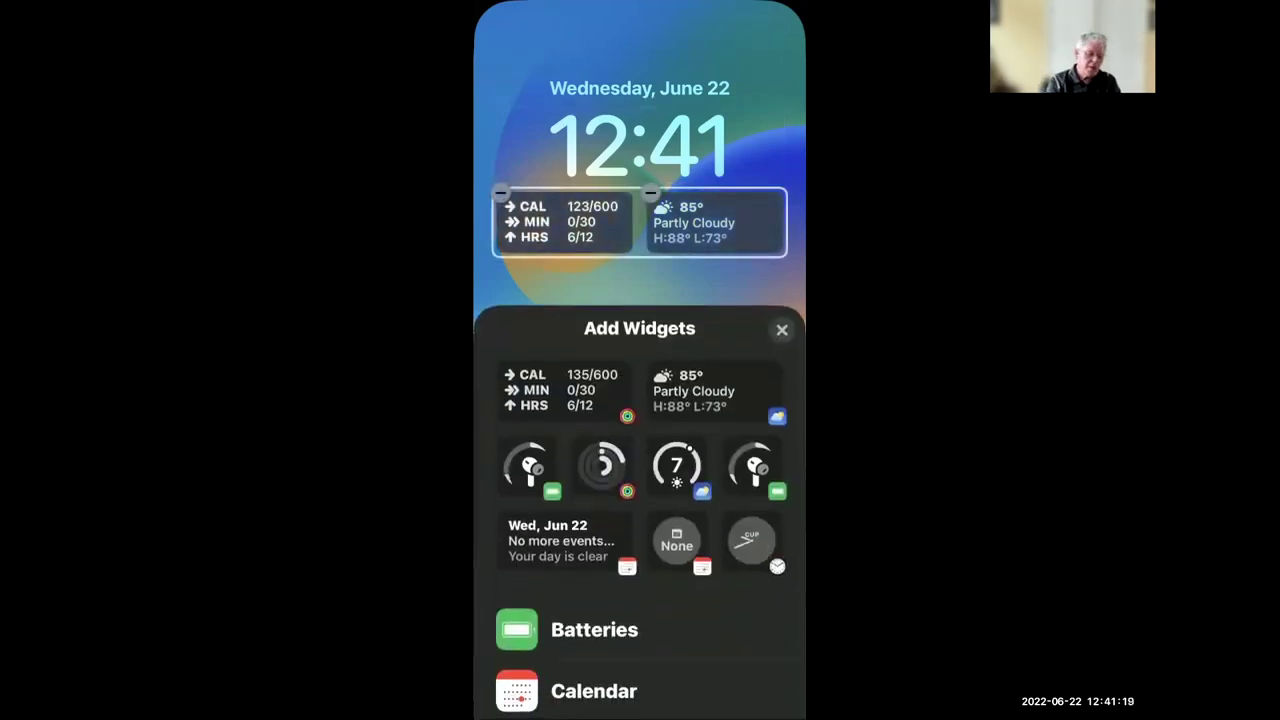
Step: Look through the apps offering widgets for the iPhone Lock Screen, from Batteries and Calendar down to Weather
scroll(640, 500, "down", 1)
scroll(640, 520, "down", 5)
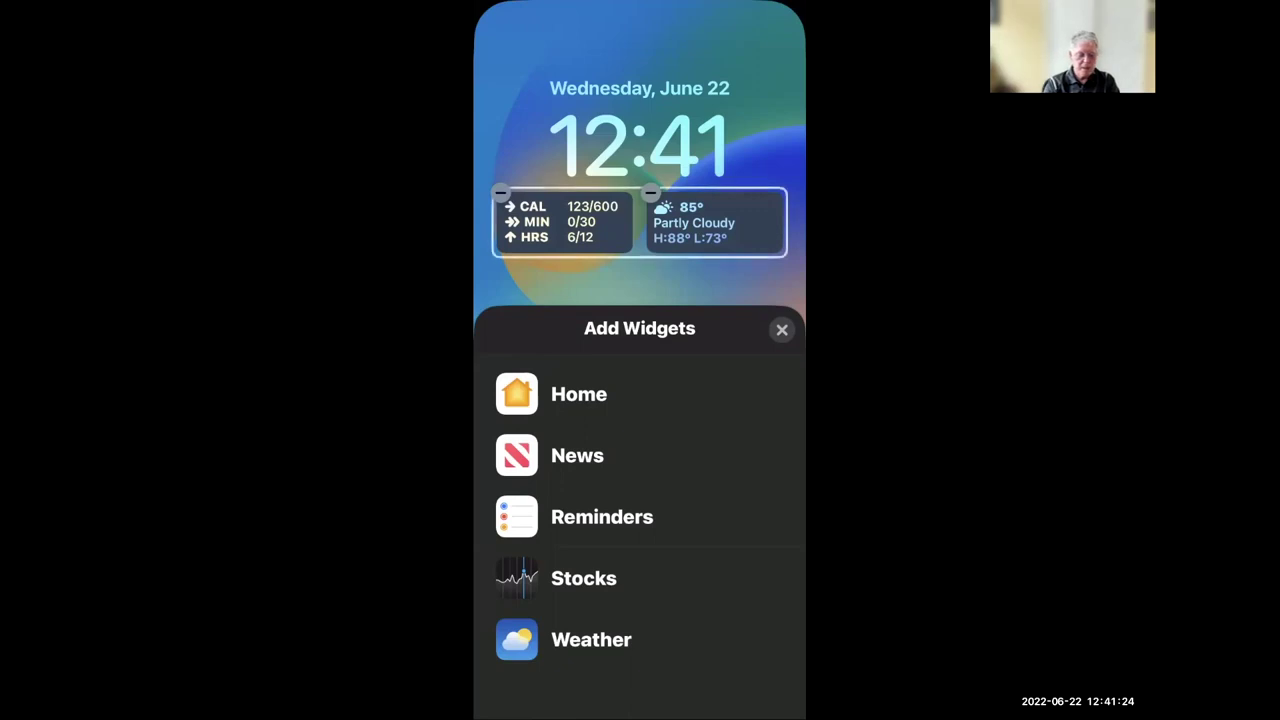
scroll(640, 520, "up", 5)
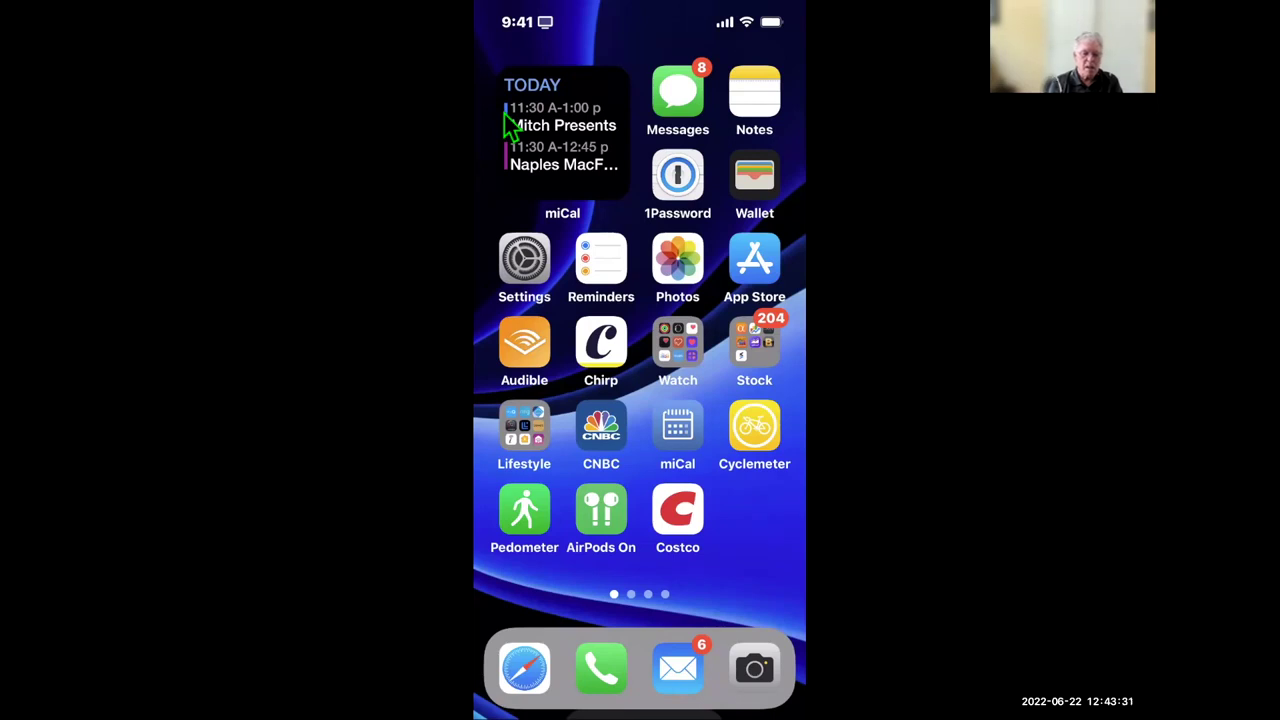
left_click(512, 126)
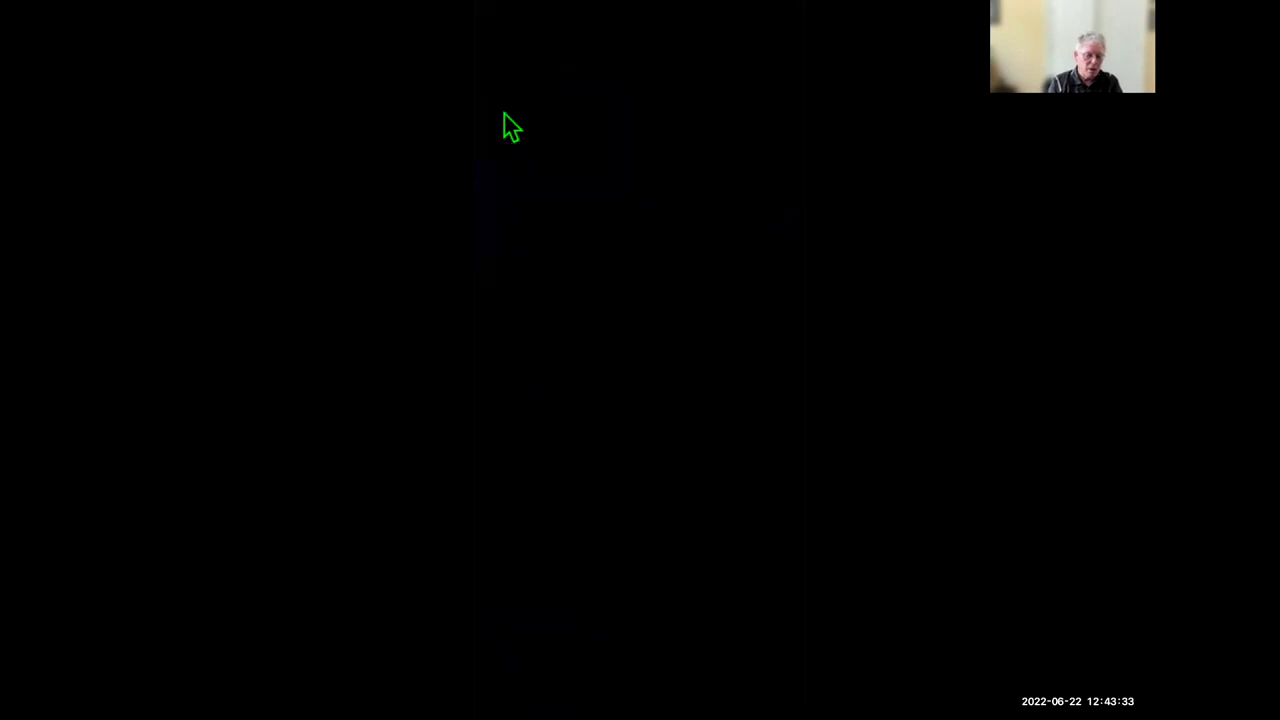